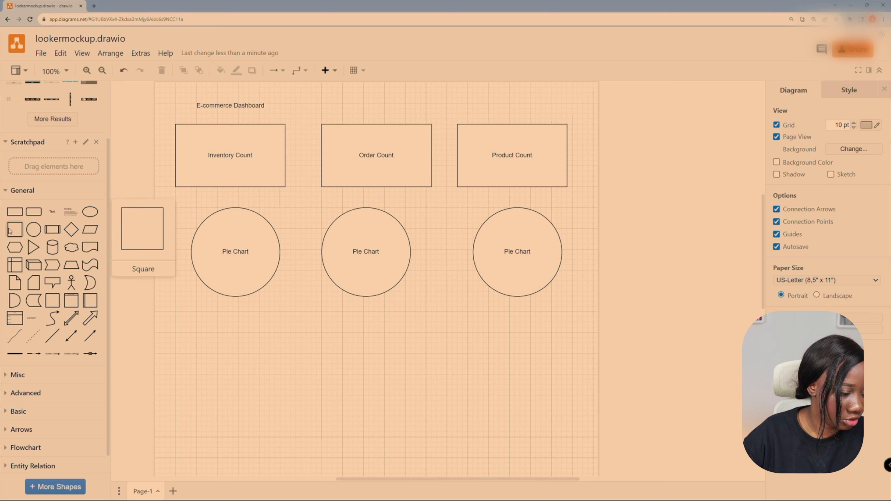
- Add a row of three equal rounded rectangles beneath the pie chart circles
{"action": "left_click", "coordinate": [34, 211]}
{"action": "left_click_drag", "start_coordinate": [434, 285], "coordinate": [323, 443]}
{"action": "left_click_drag", "start_coordinate": [250, 396], "coordinate": [237, 400]}
{"action": "key", "text": "ctrl+d"}
{"action": "left_click_drag", "start_coordinate": [288, 415], "coordinate": [542, 404]}
{"action": "left_click_drag", "start_coordinate": [281, 359], "coordinate": [399, 378]}
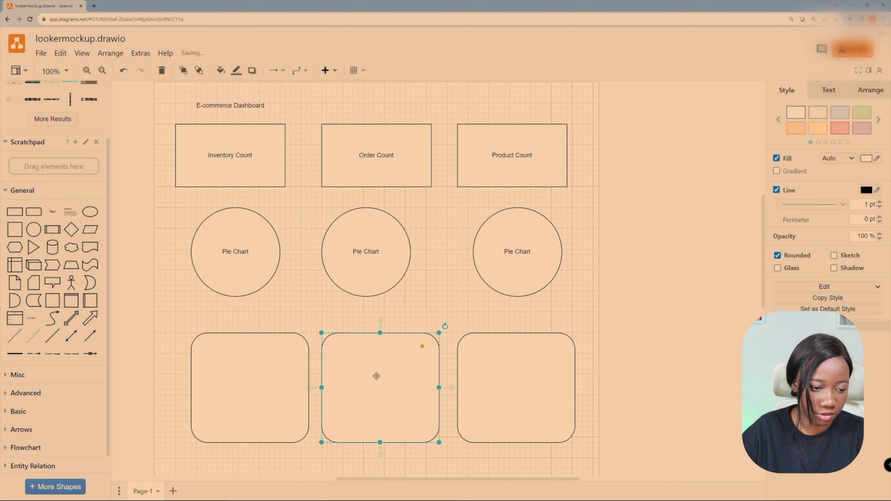
- Label the three rounded rectangles from left to right as Bar Chart, Bar Chart 2 and Bar Chart 3
{"action": "double_click", "coordinate": [237, 379]}
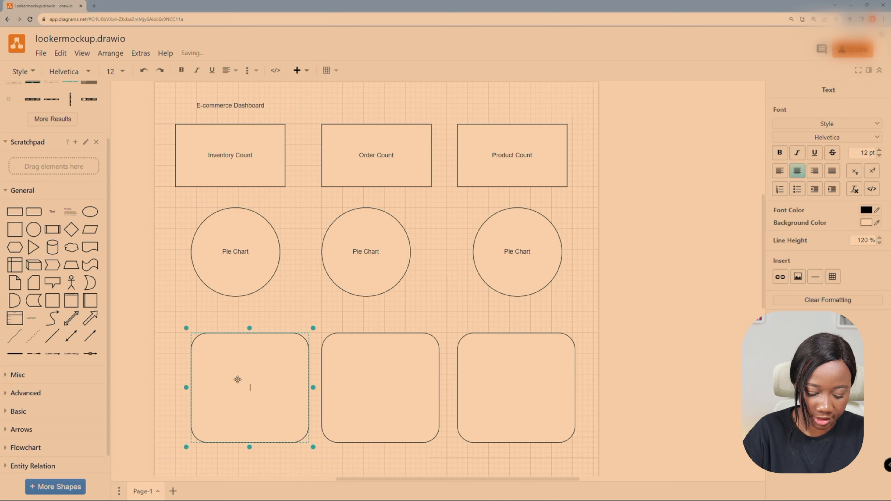
{"action": "type", "text": "Bar Chart"}
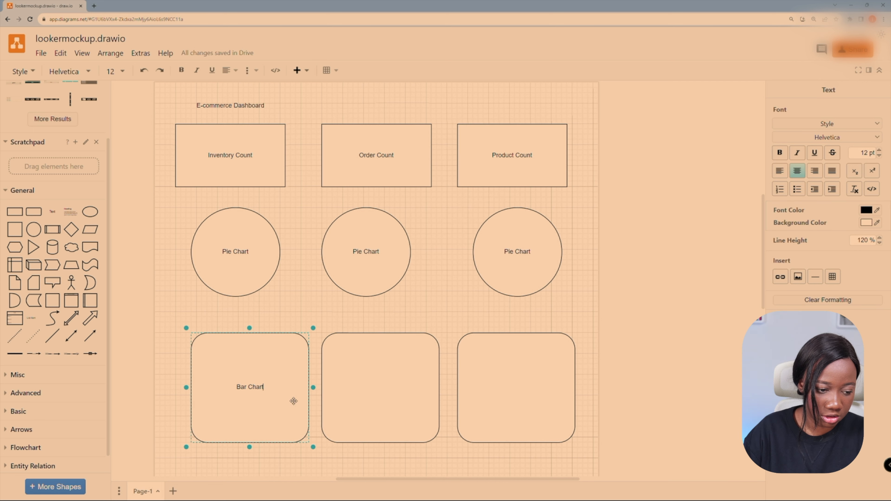
{"action": "double_click", "coordinate": [359, 386]}
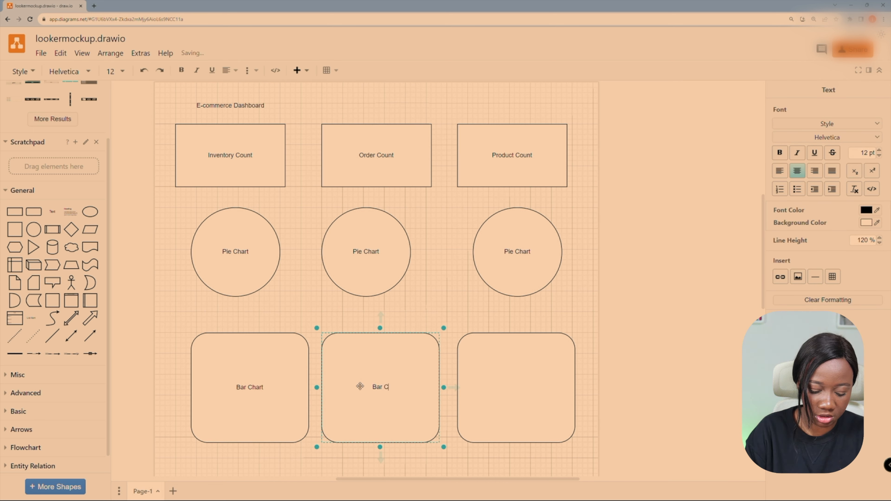
{"action": "double_click", "coordinate": [493, 385]}
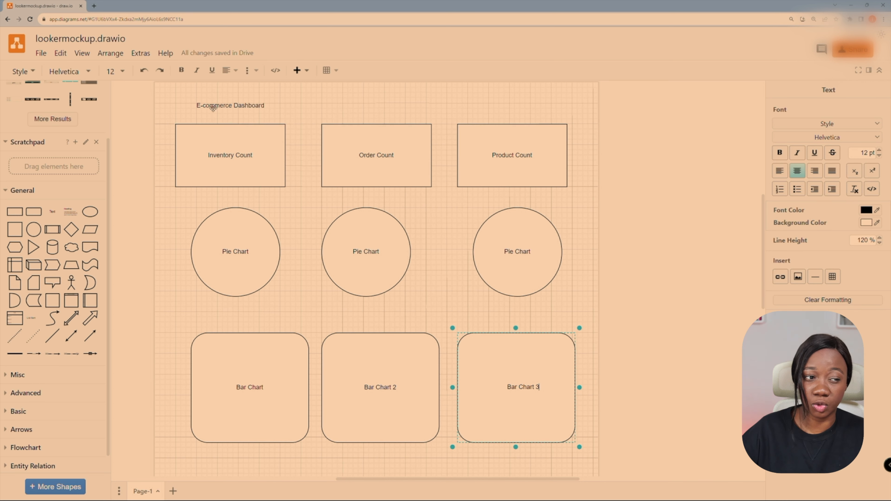
- Format the E-commerce Dashboard title as bold text at size 12
{"action": "left_click", "coordinate": [213, 106]}
{"action": "double_click", "coordinate": [209, 106]}
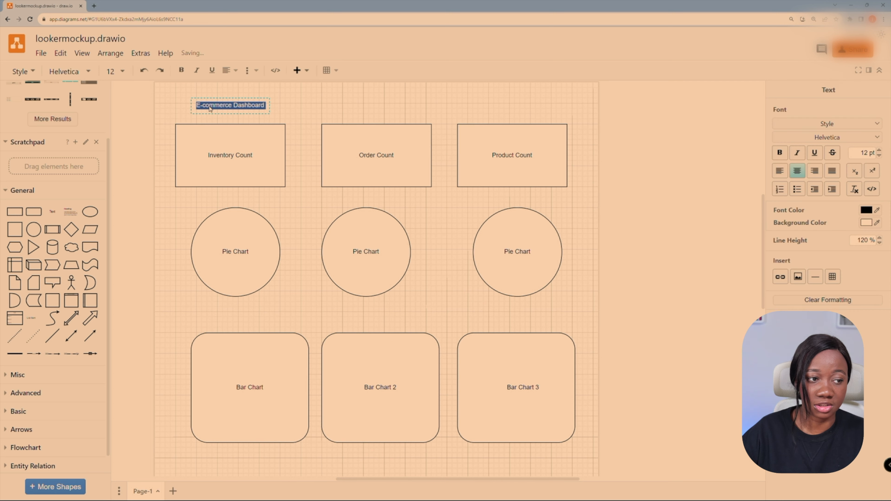
{"action": "left_click", "coordinate": [123, 73]}
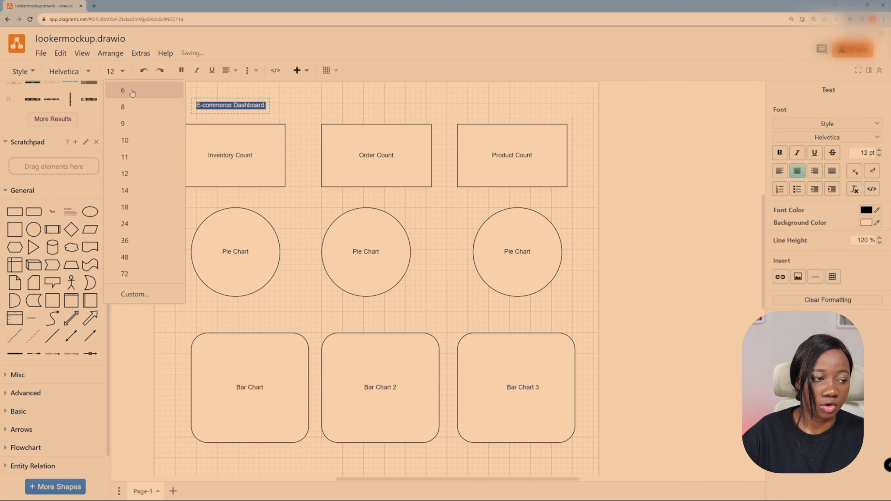
{"action": "left_click", "coordinate": [135, 174]}
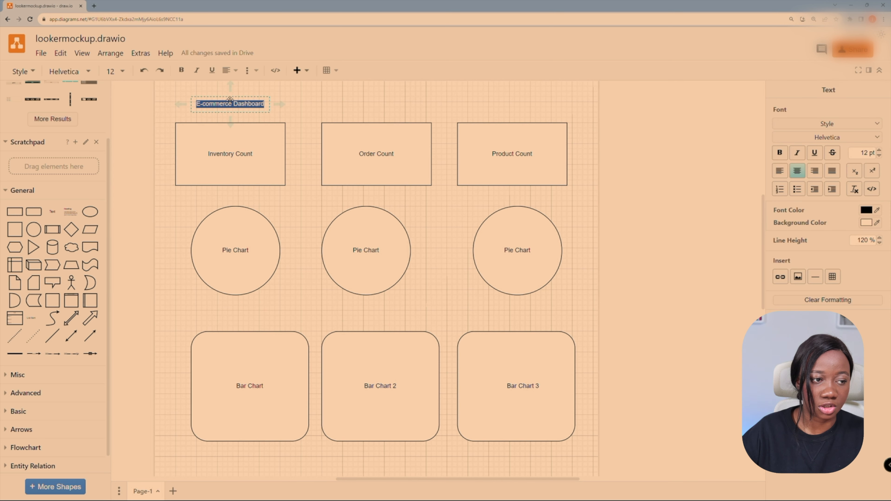
{"action": "left_click", "coordinate": [181, 71]}
{"action": "left_click", "coordinate": [314, 96]}
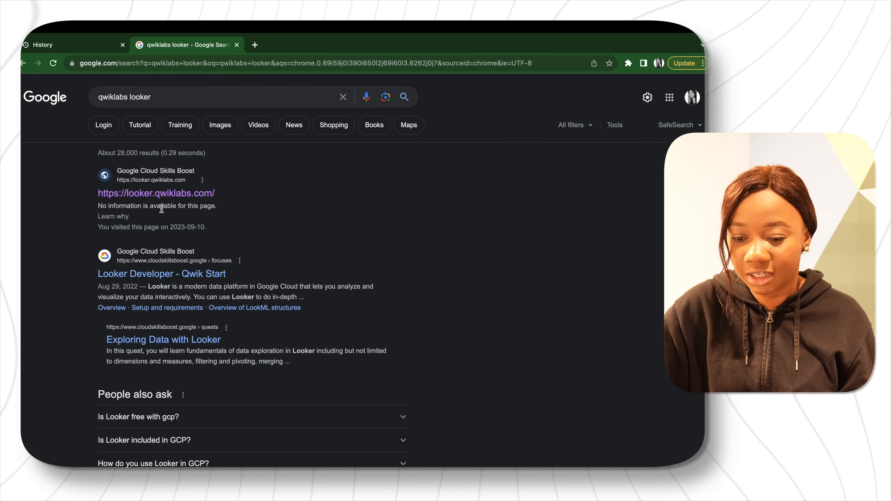
- Open the looker.qwiklabs.com search result and sign in to Qwiklabs with the Google account
{"action": "left_click", "coordinate": [161, 195]}
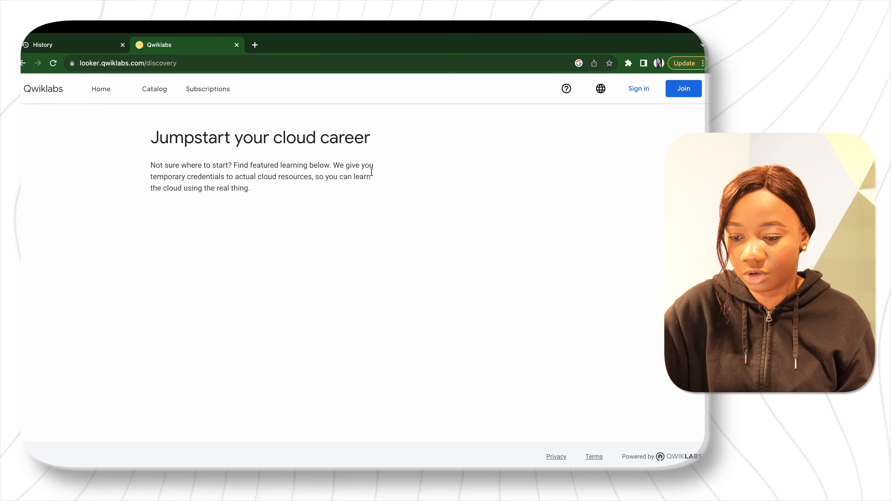
{"action": "left_click", "coordinate": [637, 89]}
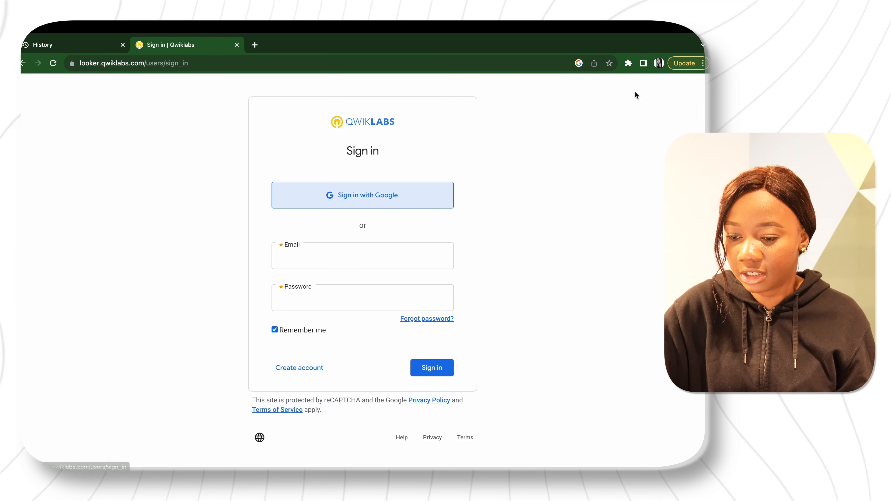
{"action": "left_click", "coordinate": [371, 200]}
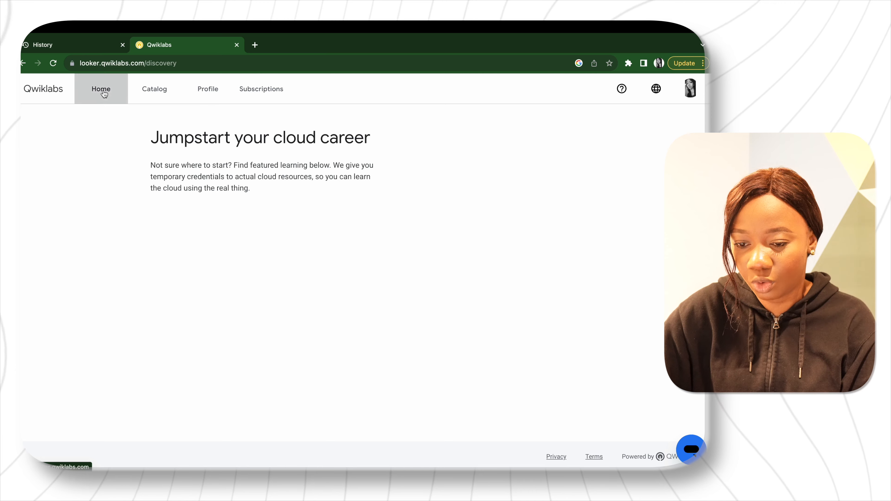
- Browse the Qwiklabs catalog and open the LookML Developer lab on creating a native derived table in Looker
{"action": "left_click", "coordinate": [201, 99]}
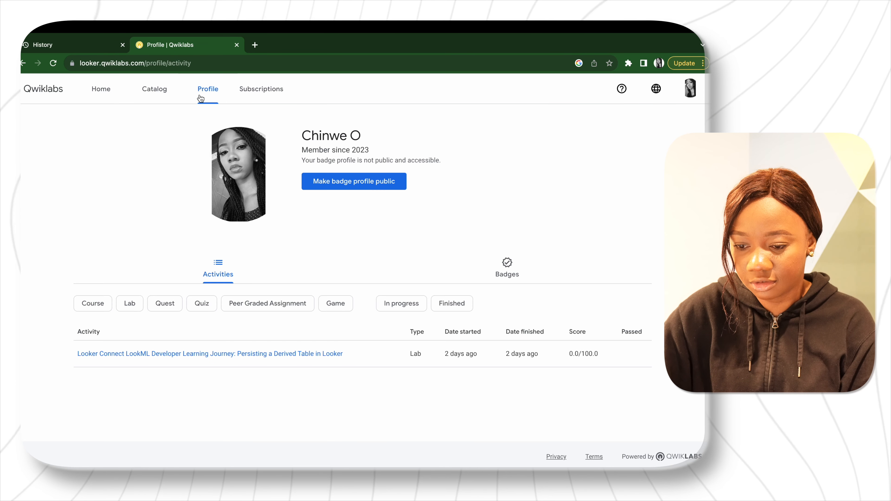
{"action": "left_click", "coordinate": [146, 93]}
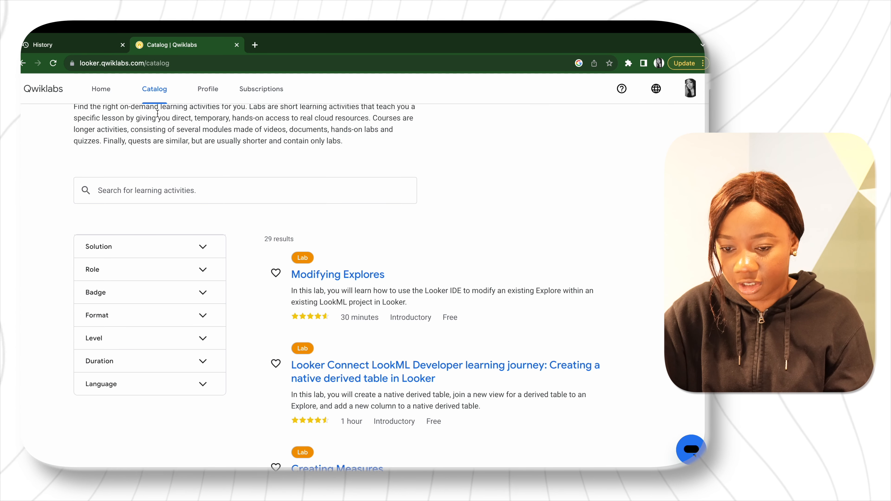
{"action": "scroll", "coordinate": [187, 221], "scroll_direction": "up", "scroll_amount": 2}
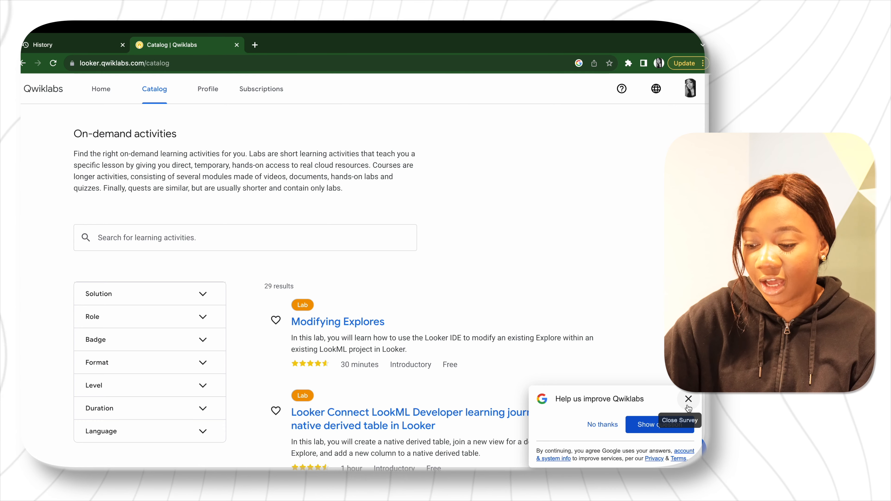
{"action": "left_click", "coordinate": [688, 399]}
{"action": "scroll", "coordinate": [510, 402], "scroll_direction": "down", "scroll_amount": 2}
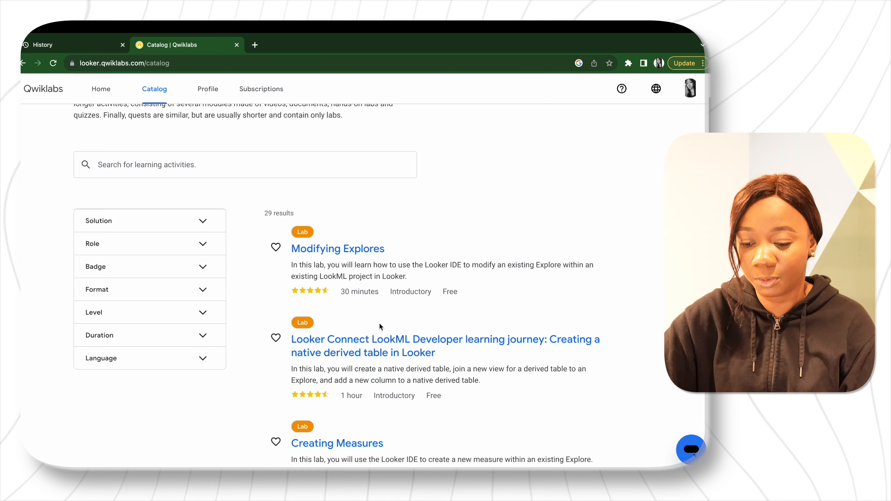
{"action": "scroll", "coordinate": [361, 408], "scroll_direction": "down", "scroll_amount": 3}
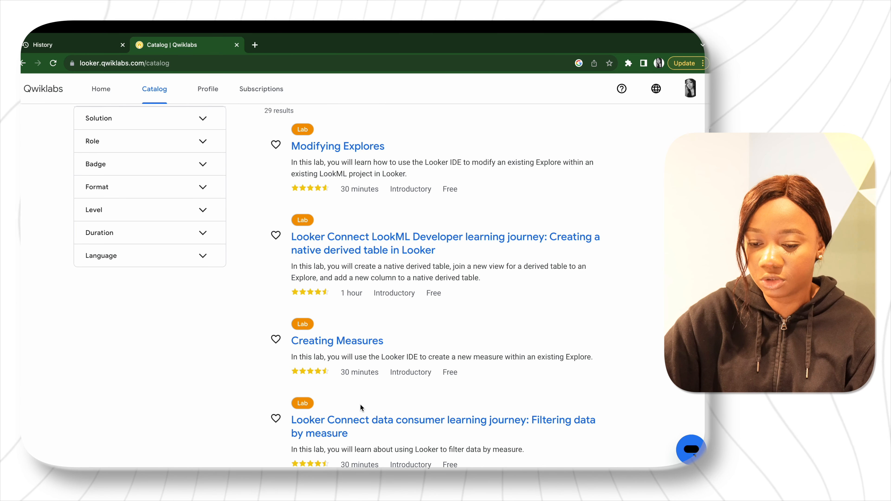
{"action": "scroll", "coordinate": [362, 408], "scroll_direction": "up", "scroll_amount": 2}
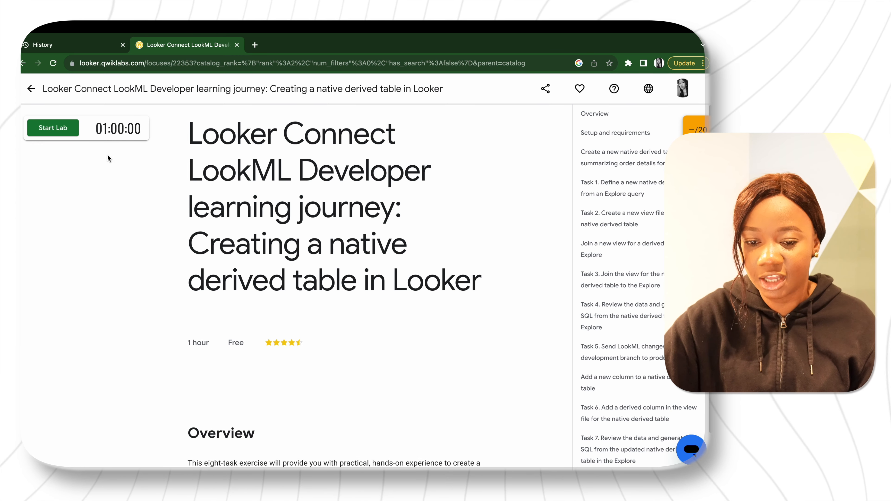
- Start the lab and open its Looker login page in a new browser tab
{"action": "left_click_drag", "start_coordinate": [95, 132], "coordinate": [137, 130]}
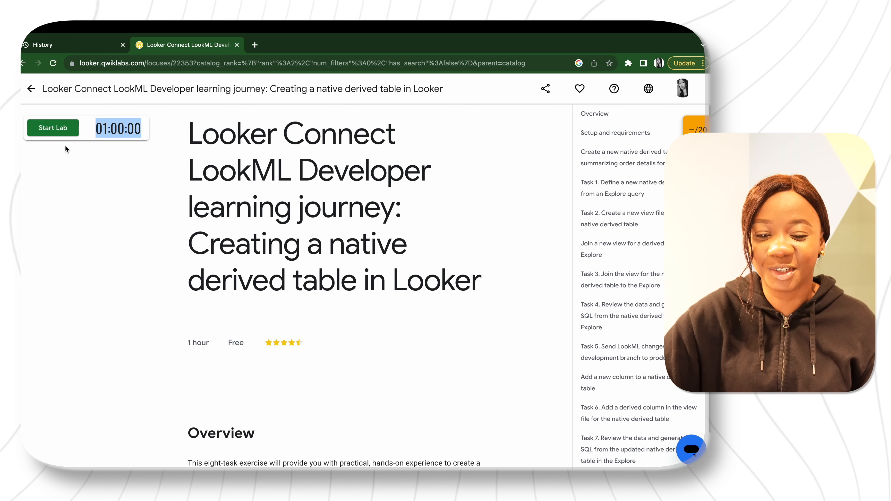
{"action": "left_click", "coordinate": [60, 134]}
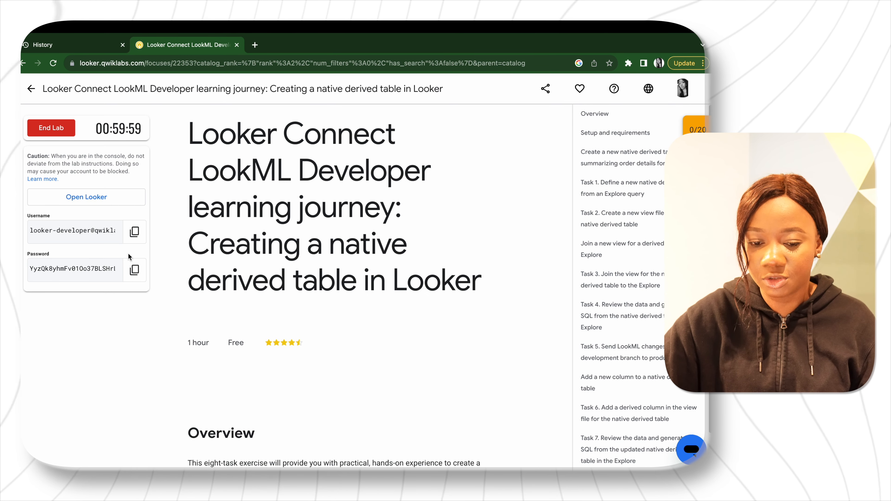
{"action": "left_click", "coordinate": [134, 233]}
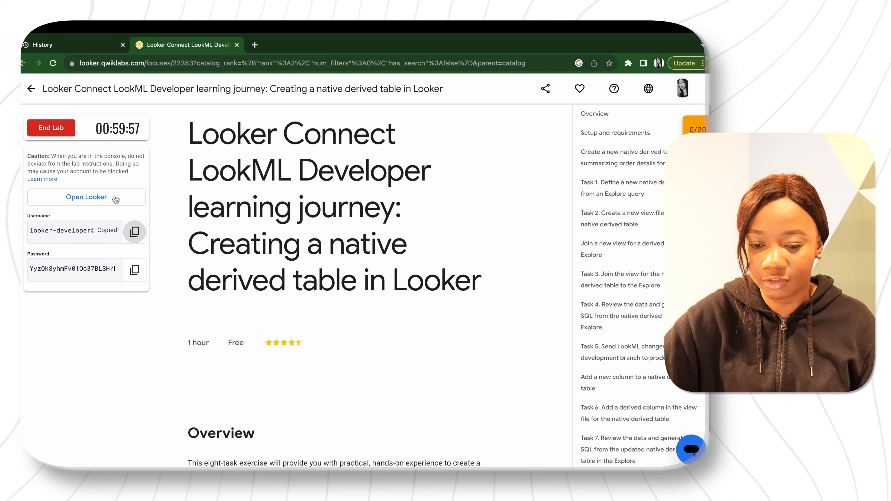
{"action": "right_click", "coordinate": [100, 201]}
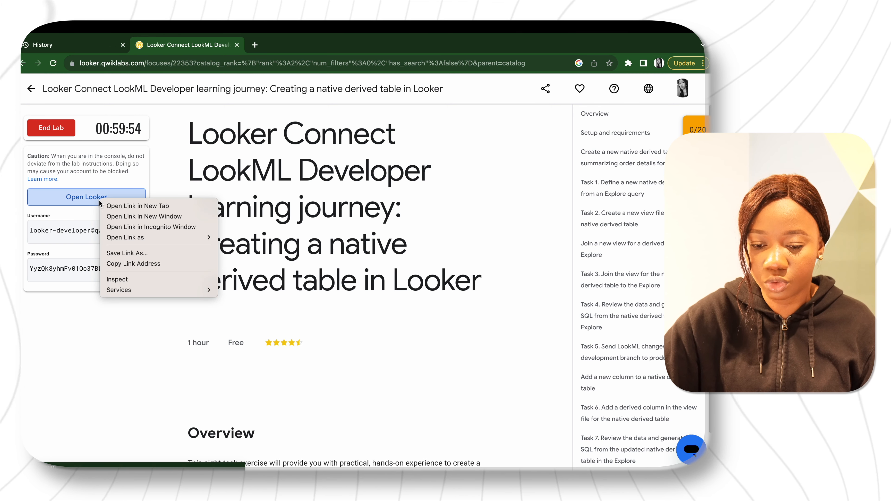
{"action": "left_click", "coordinate": [113, 209]}
{"action": "left_click", "coordinate": [277, 58]}
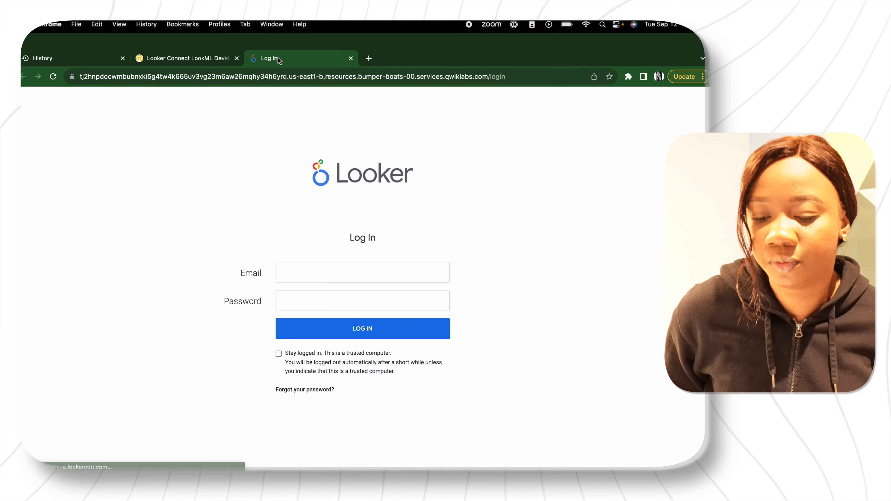
- Copy the lab username from the Qwiklabs page into the Email field of the Looker login form
{"action": "left_click", "coordinate": [180, 59]}
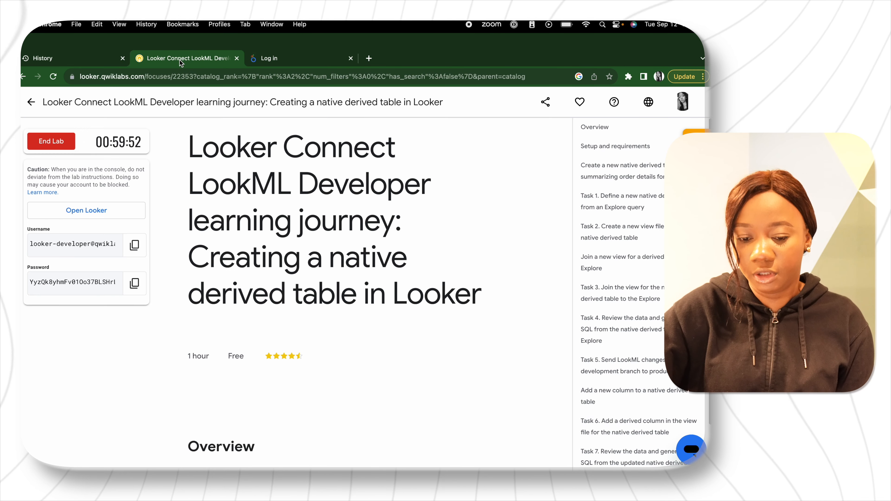
{"action": "left_click", "coordinate": [134, 232]}
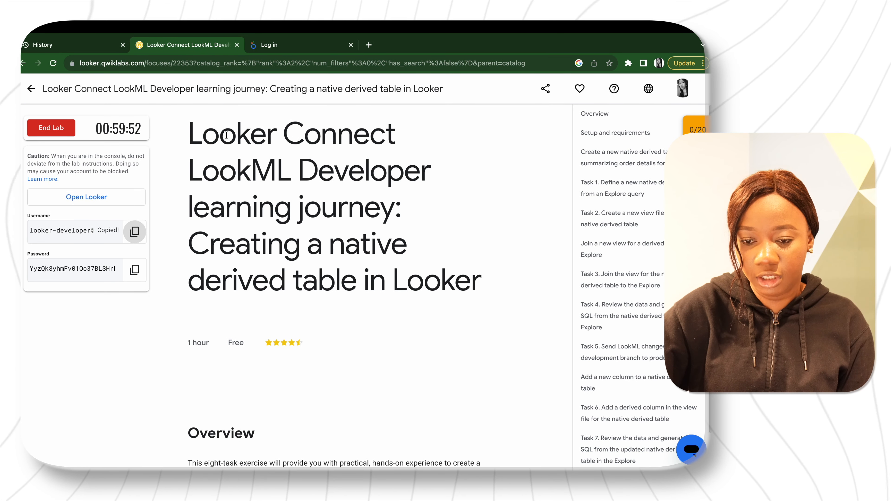
{"action": "left_click", "coordinate": [290, 52]}
{"action": "left_click", "coordinate": [297, 263]}
{"action": "key", "text": "super+v"}
- Copy the lab password into the Password field of the Looker login form and log in
{"action": "left_click", "coordinate": [207, 50]}
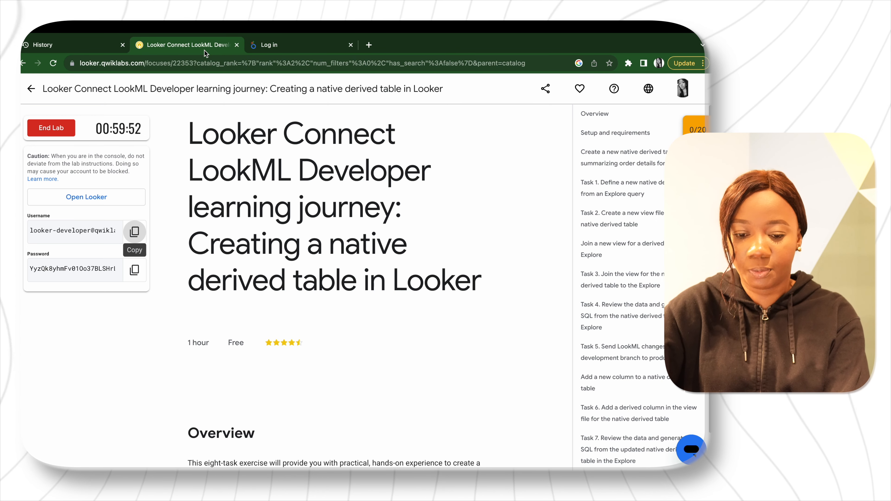
{"action": "left_click", "coordinate": [128, 274]}
{"action": "left_click", "coordinate": [297, 47]}
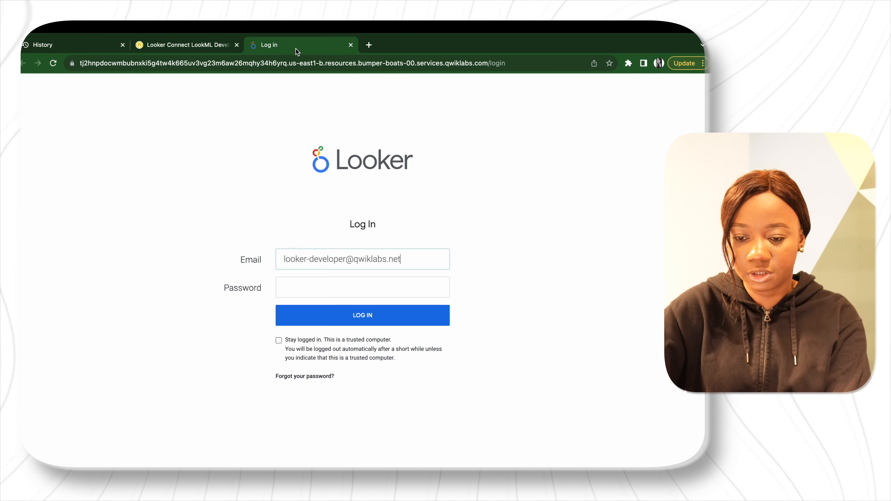
{"action": "left_click", "coordinate": [298, 288]}
{"action": "key", "text": "super+v"}
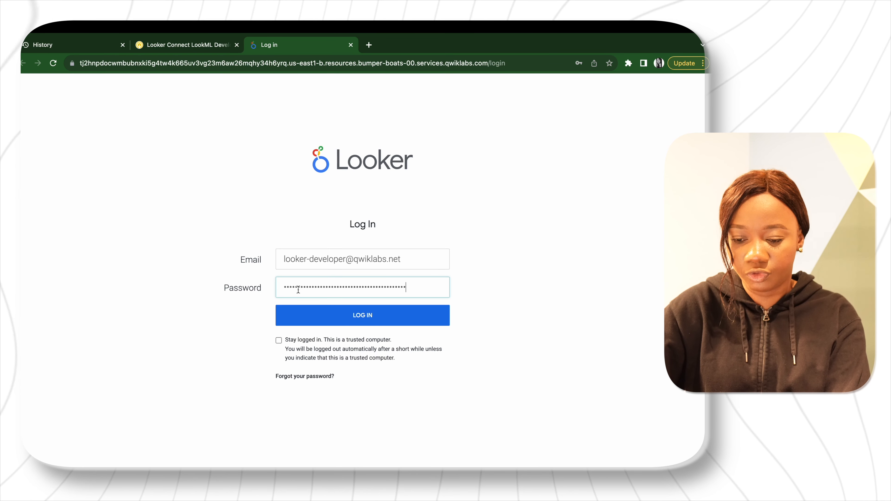
{"action": "left_click", "coordinate": [313, 323]}
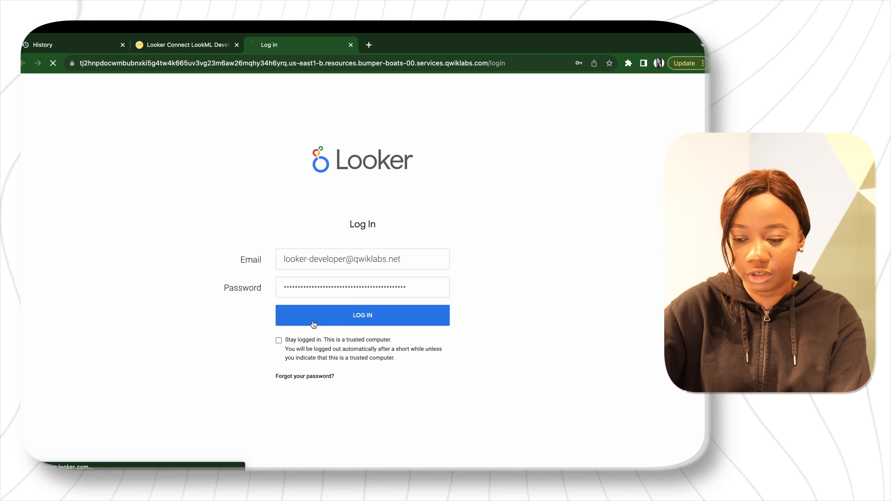
{"action": "left_click", "coordinate": [610, 91]}
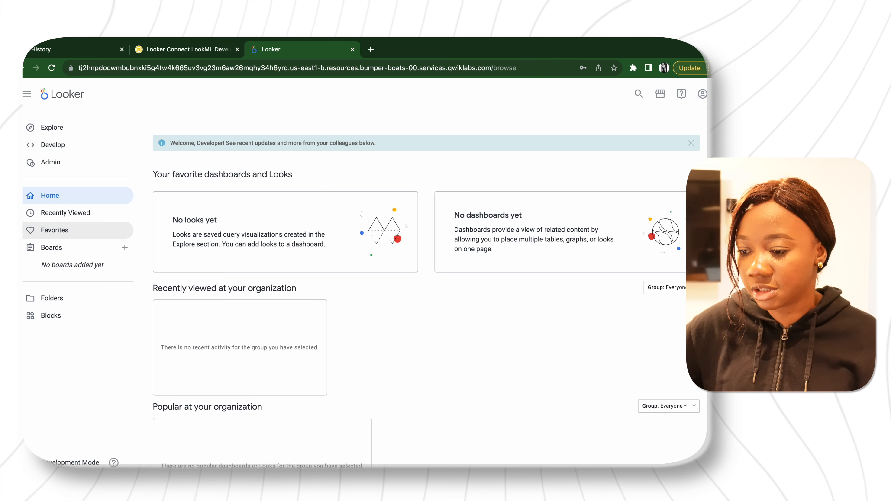
- Open the Order Items Explore and show the field details of the ID dimension under Distribution Centers
{"action": "left_click", "coordinate": [58, 127]}
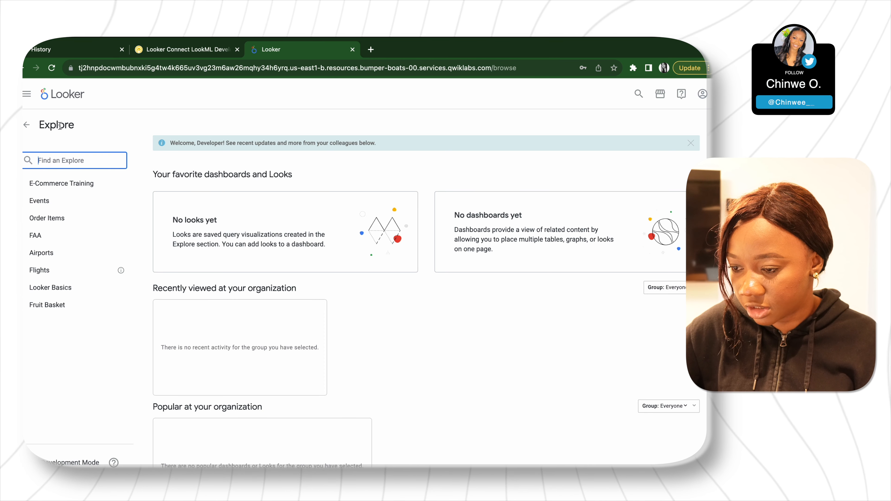
{"action": "left_click", "coordinate": [45, 225]}
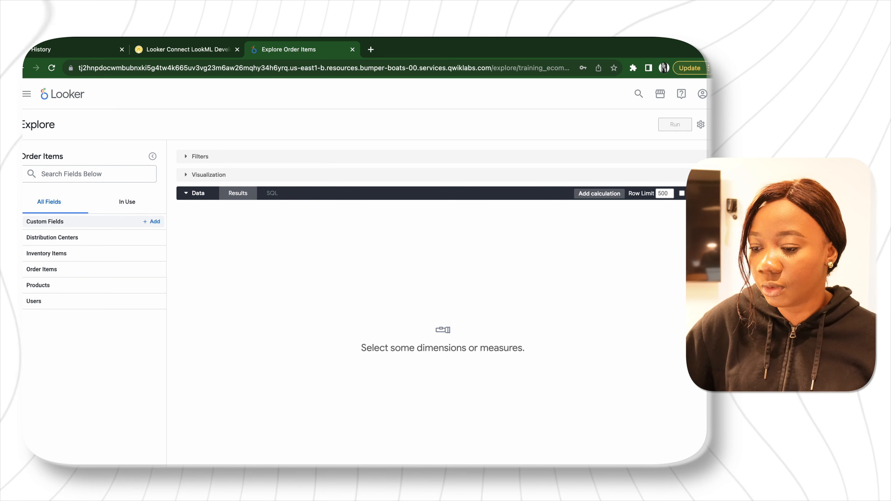
{"action": "left_click", "coordinate": [25, 221]}
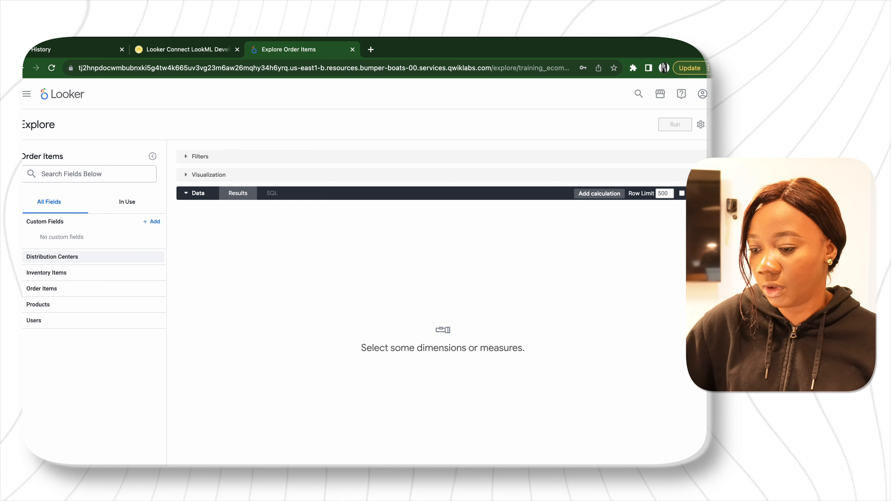
{"action": "left_click", "coordinate": [26, 257]}
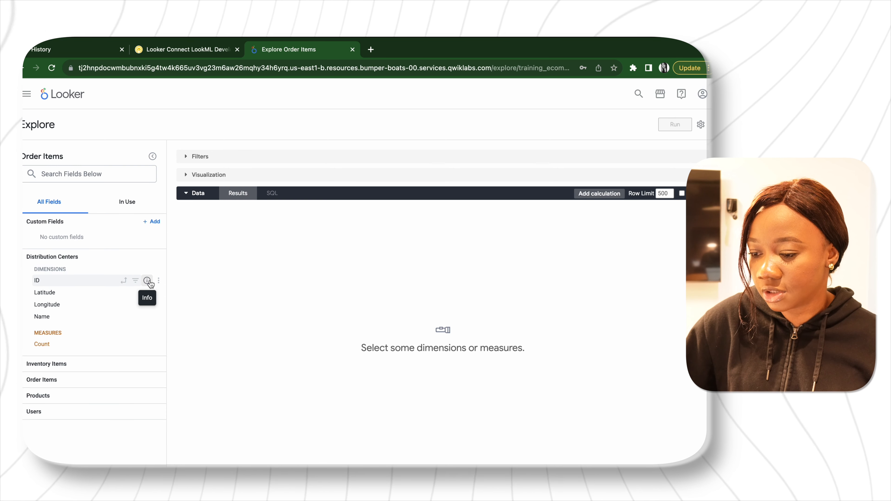
{"action": "left_click", "coordinate": [148, 281]}
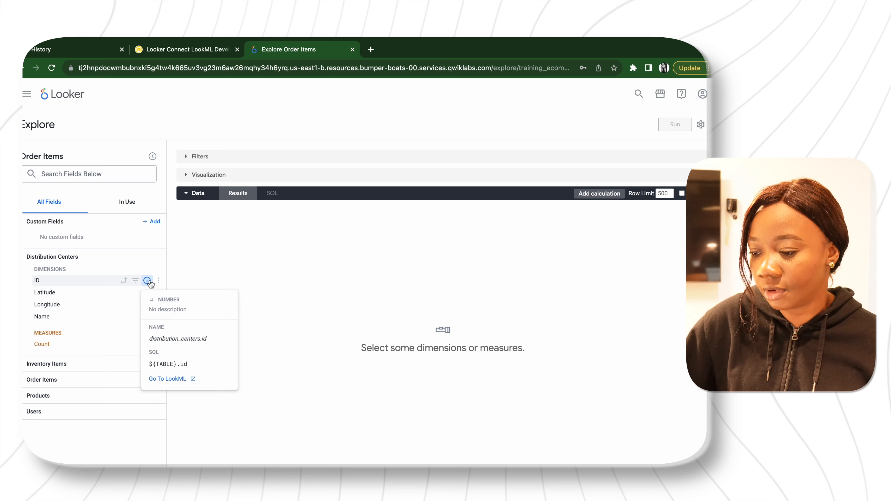
- Open the LookML of the Distribution Centers ID dimension and examine the view's sql_table_name and id dimension definition
{"action": "left_click", "coordinate": [166, 379]}
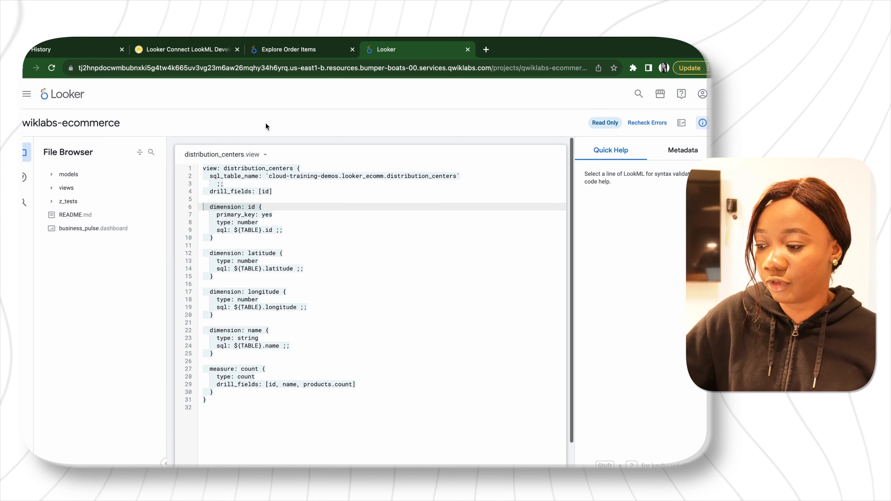
{"action": "left_click_drag", "start_coordinate": [269, 176], "coordinate": [431, 180]}
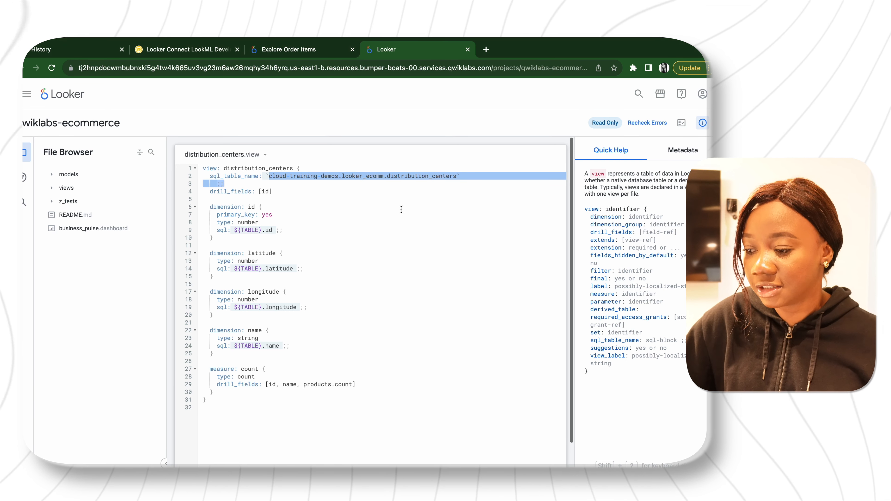
{"action": "left_click", "coordinate": [251, 207]}
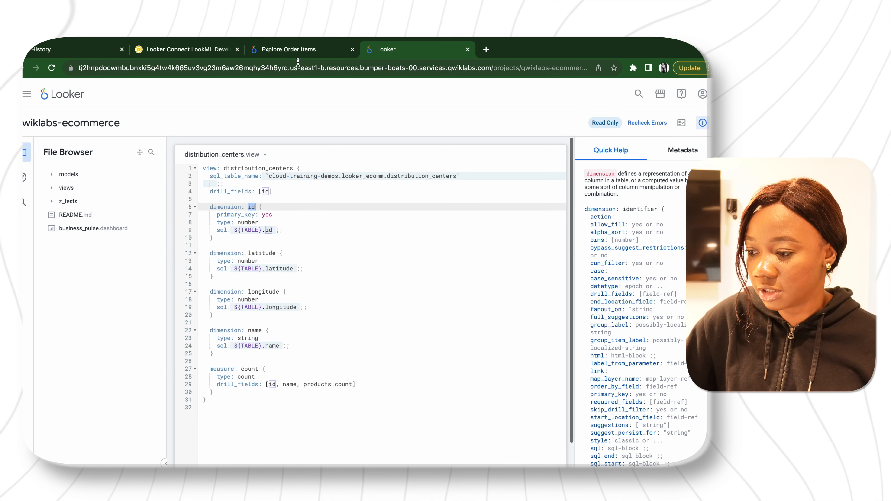
- Compare the id and latitude dimensions and the count measure in the LookML with the Distribution Centers fields in the Explore
{"action": "left_click", "coordinate": [288, 49]}
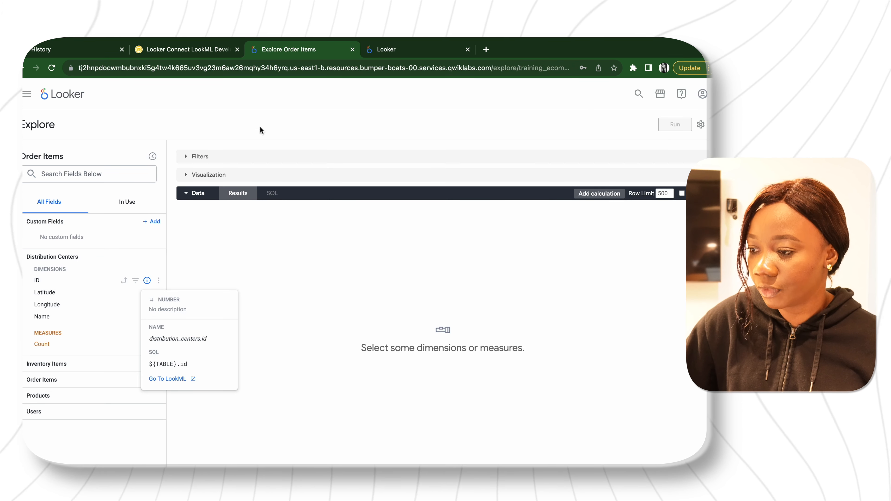
{"action": "left_click", "coordinate": [387, 48]}
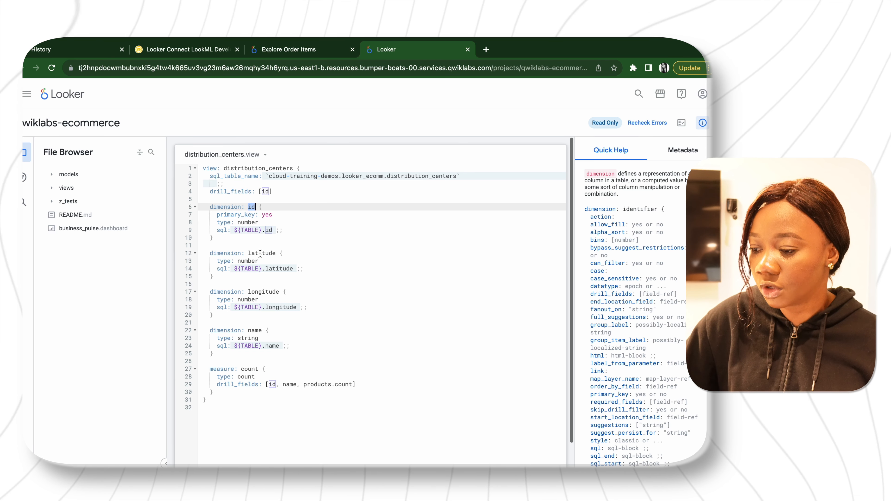
{"action": "double_click", "coordinate": [254, 252]}
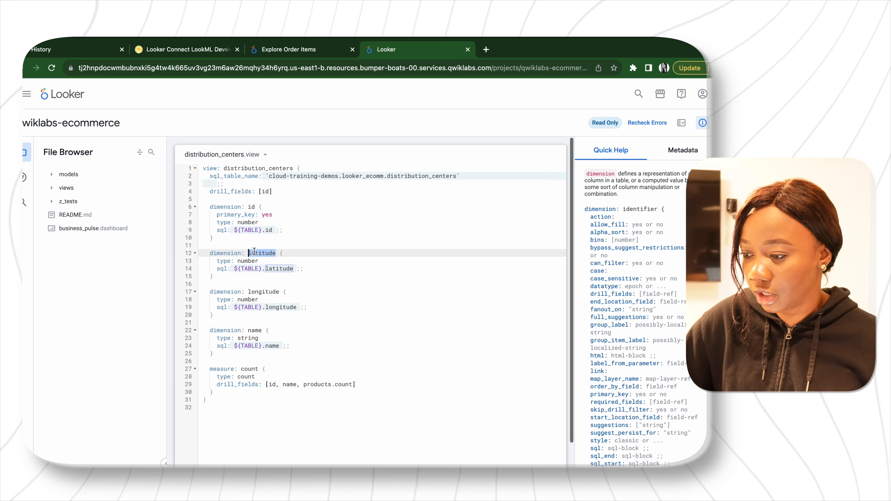
{"action": "left_click", "coordinate": [285, 56]}
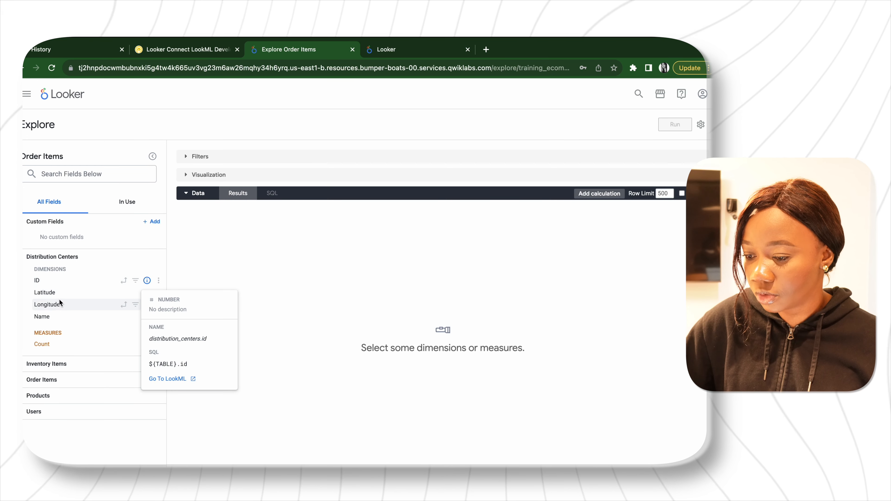
{"action": "left_click", "coordinate": [373, 52]}
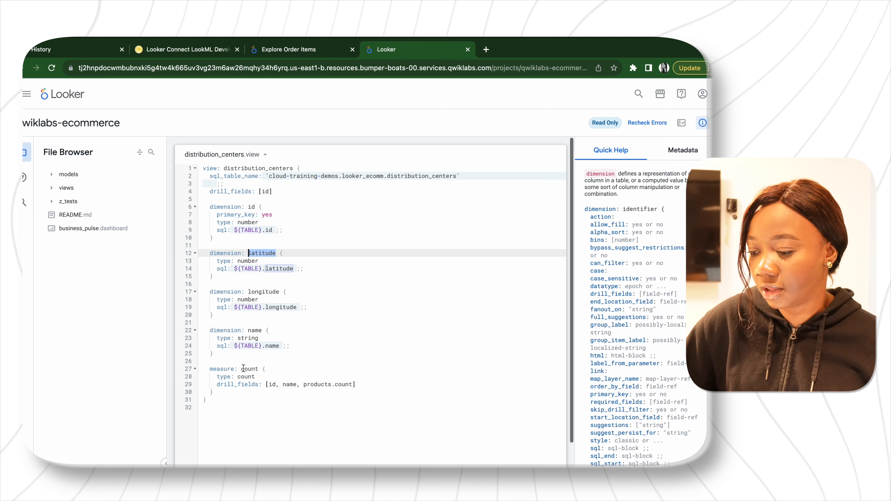
{"action": "left_click", "coordinate": [230, 368]}
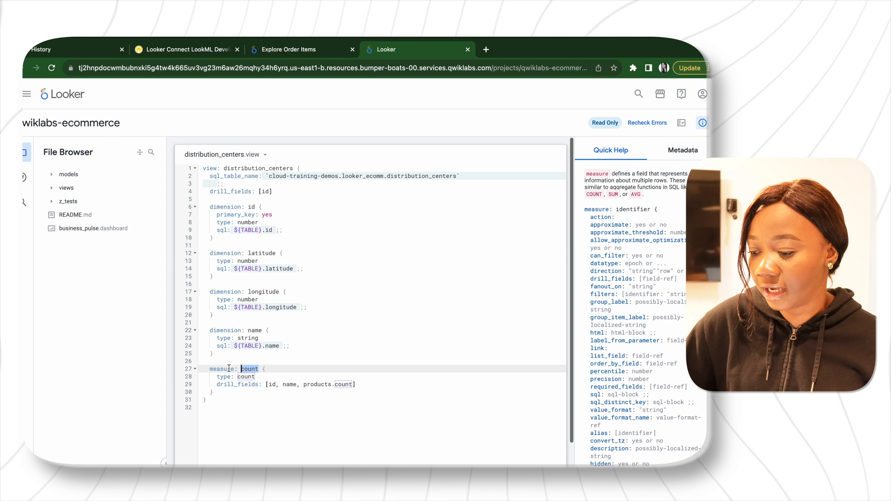
{"action": "left_click", "coordinate": [280, 53]}
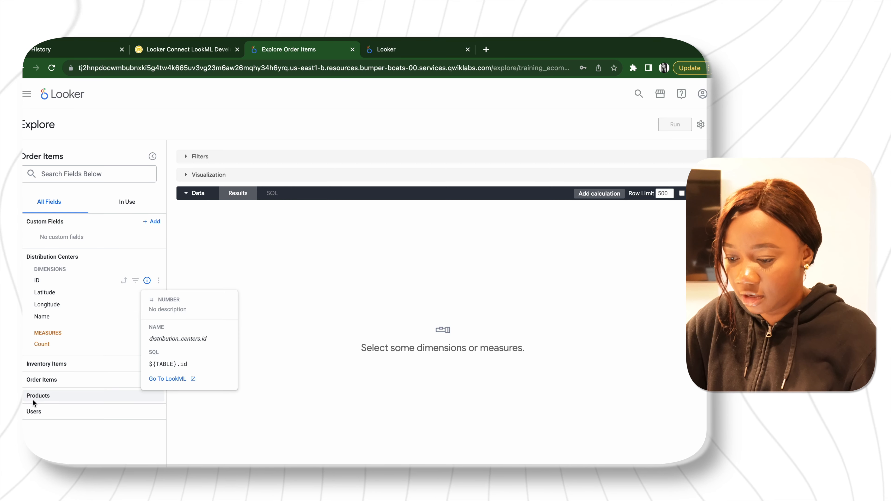
{"action": "left_click_drag", "start_coordinate": [36, 332], "coordinate": [54, 340]}
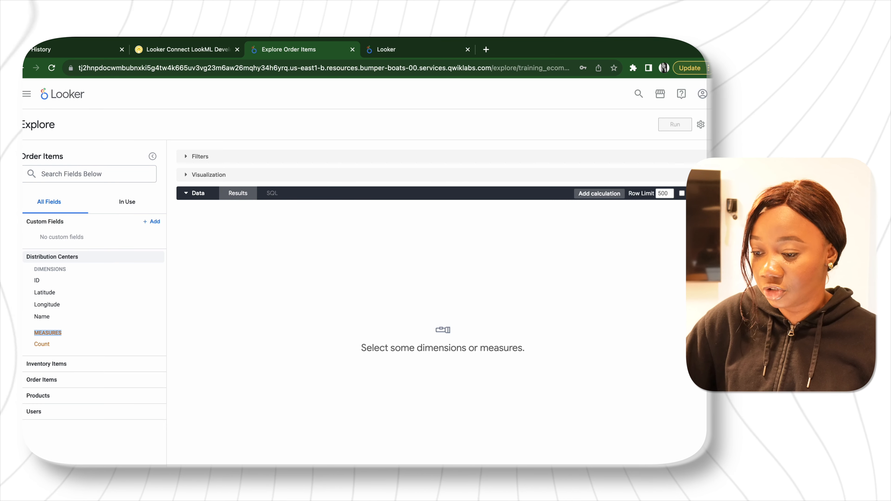
- Open the LookML of the Product Department dimension under Inventory Items and read through the rest of the inventory_items view
{"action": "left_click", "coordinate": [25, 256]}
{"action": "left_click", "coordinate": [26, 272]}
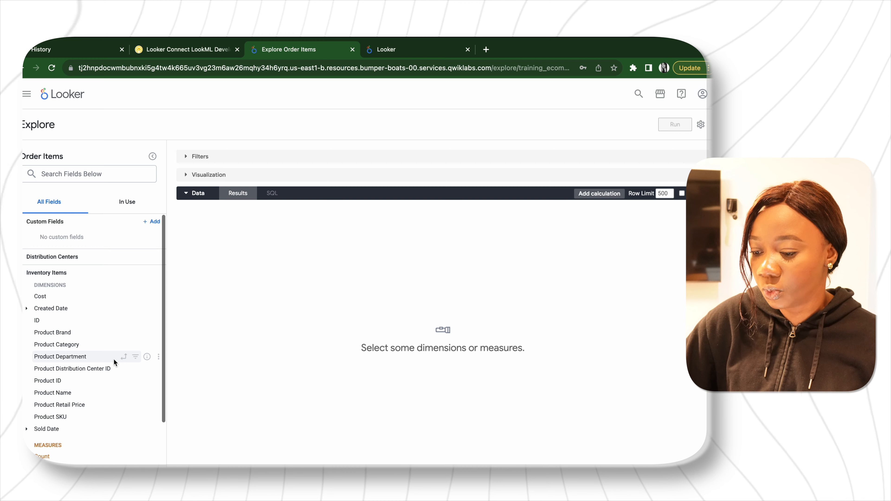
{"action": "left_click", "coordinate": [147, 357]}
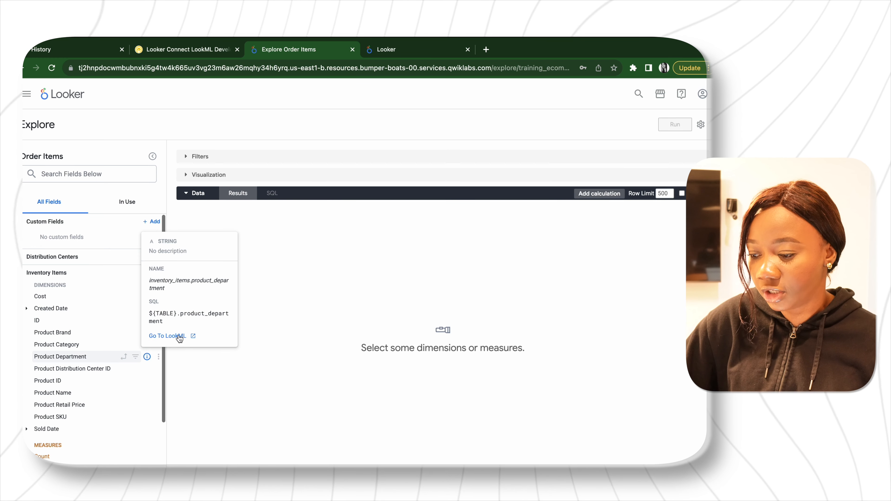
{"action": "left_click", "coordinate": [179, 336]}
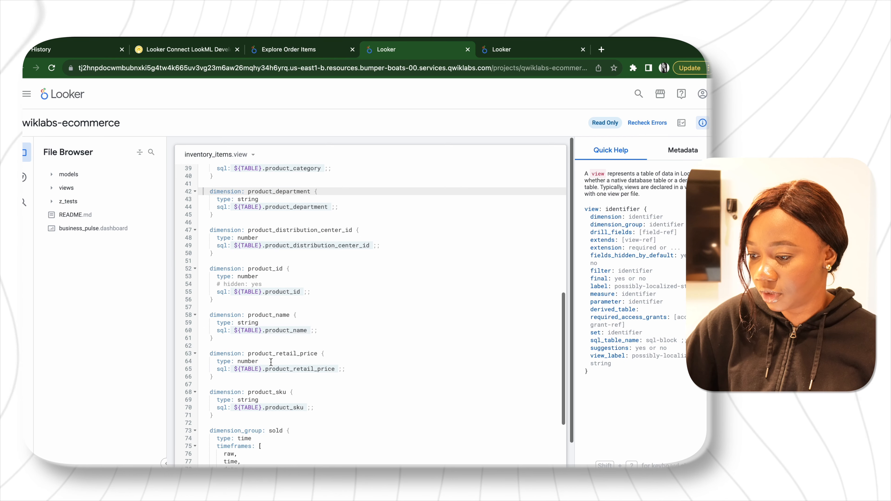
{"action": "scroll", "coordinate": [270, 362], "scroll_direction": "down", "scroll_amount": 5}
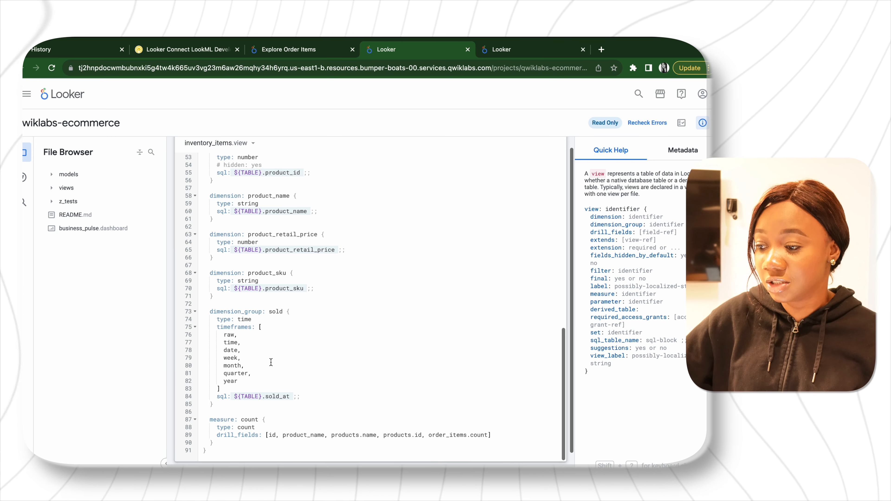
- Look through the Order Items and Products field groups in the Explore and expand the Users fields
{"action": "left_click", "coordinate": [303, 52]}
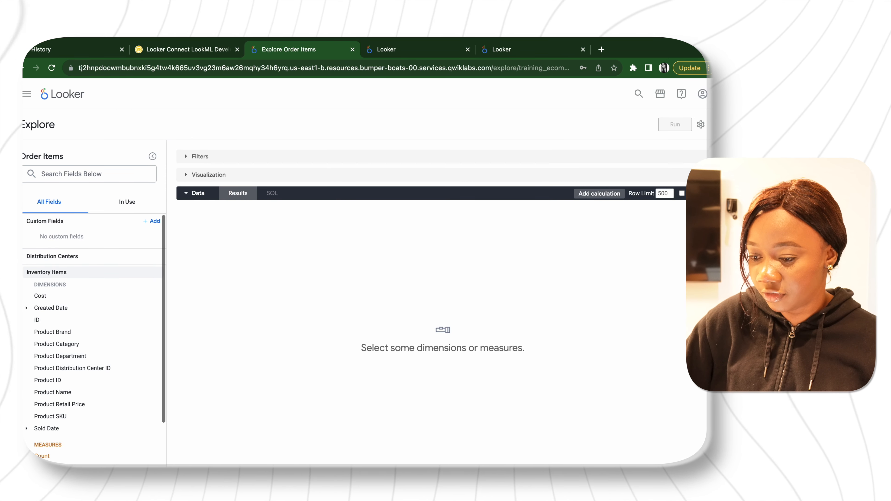
{"action": "left_click", "coordinate": [47, 272]}
{"action": "left_click", "coordinate": [42, 288]}
{"action": "left_click", "coordinate": [42, 288]}
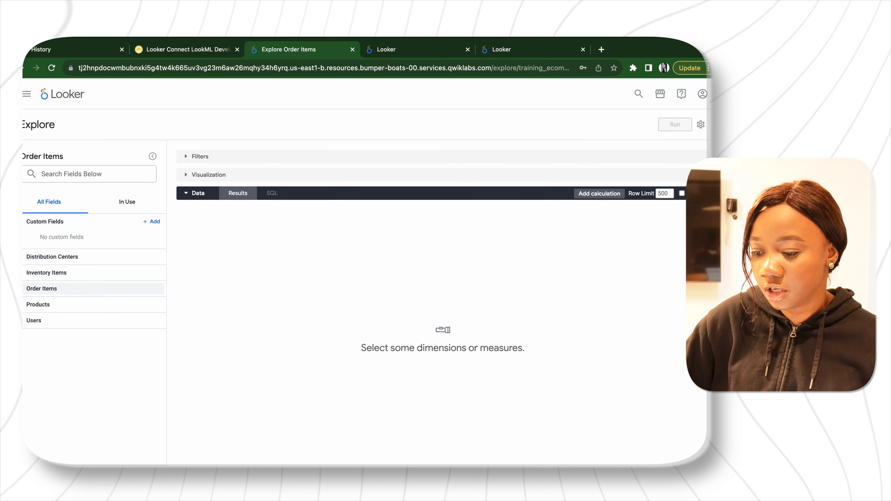
{"action": "left_click", "coordinate": [38, 305]}
{"action": "left_click", "coordinate": [38, 304]}
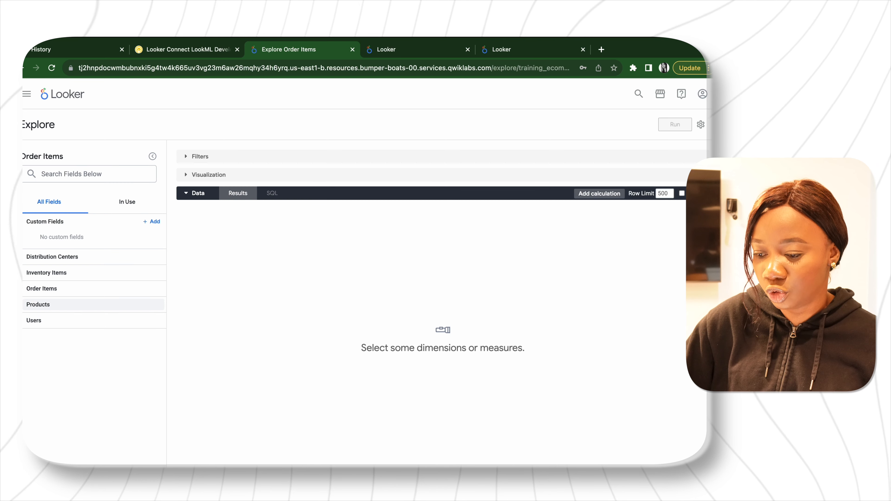
{"action": "left_click", "coordinate": [34, 320]}
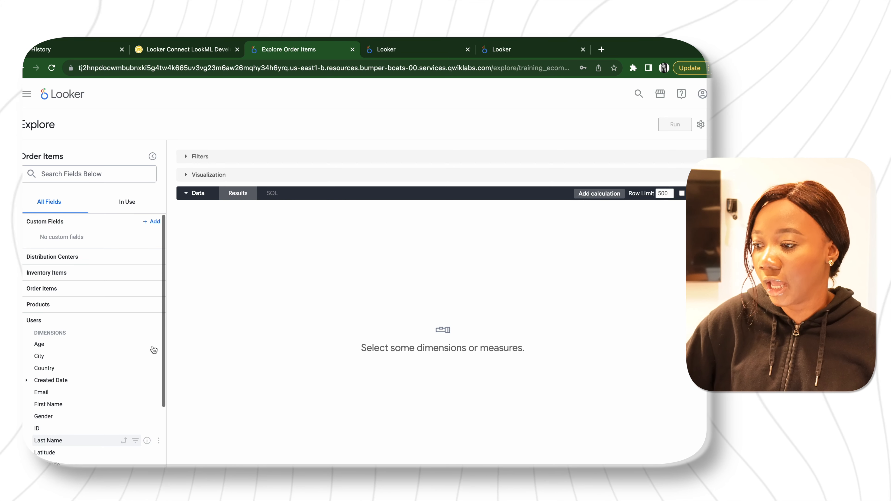
- Review the inventory_items view's LookML from its table name to the count measure
{"action": "left_click", "coordinate": [412, 52]}
{"action": "scroll", "coordinate": [315, 278], "scroll_direction": "up", "scroll_amount": 10}
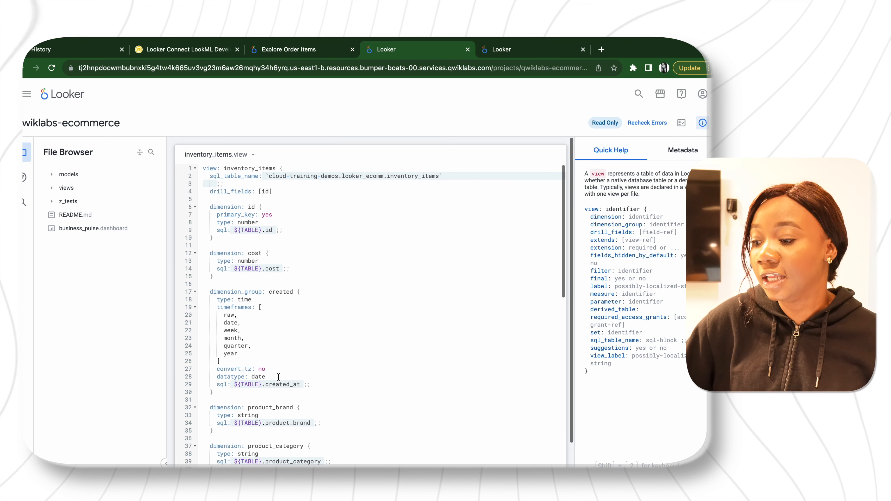
{"action": "scroll", "coordinate": [275, 369], "scroll_direction": "down", "scroll_amount": 10}
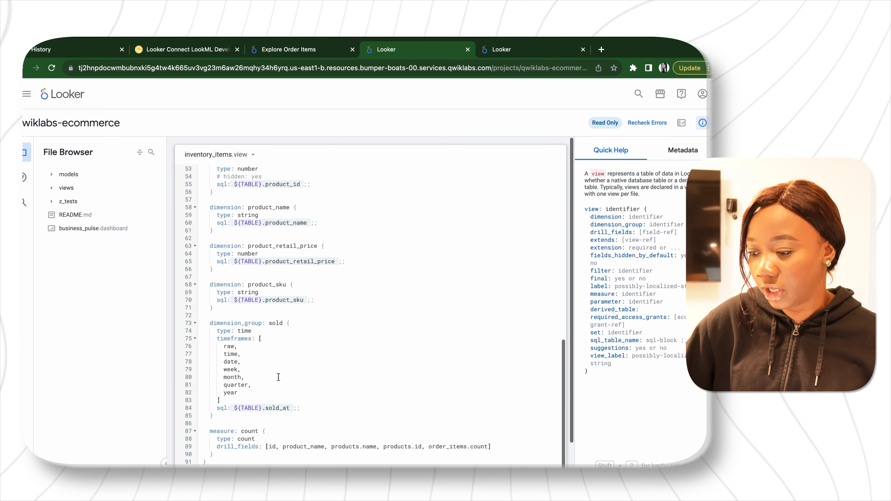
- Examine the dimensions and measures available under Inventory Items and Order Items in the Explore
{"action": "left_click", "coordinate": [296, 55]}
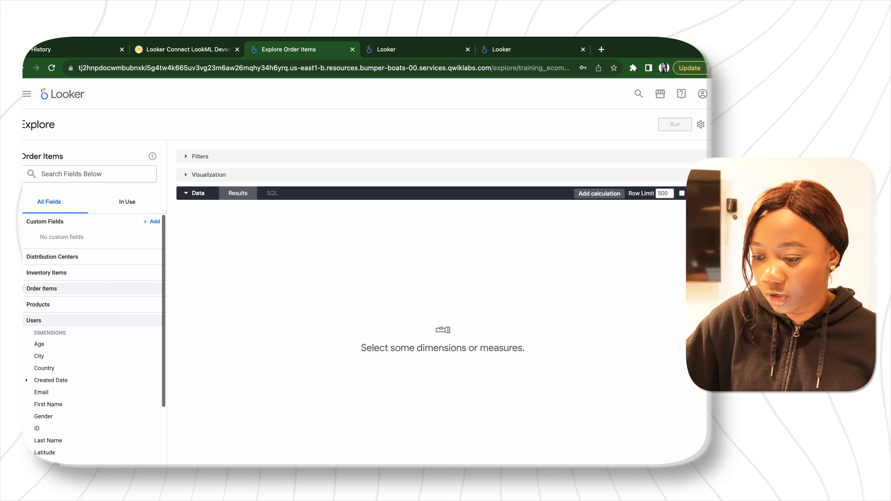
{"action": "left_click", "coordinate": [24, 273]}
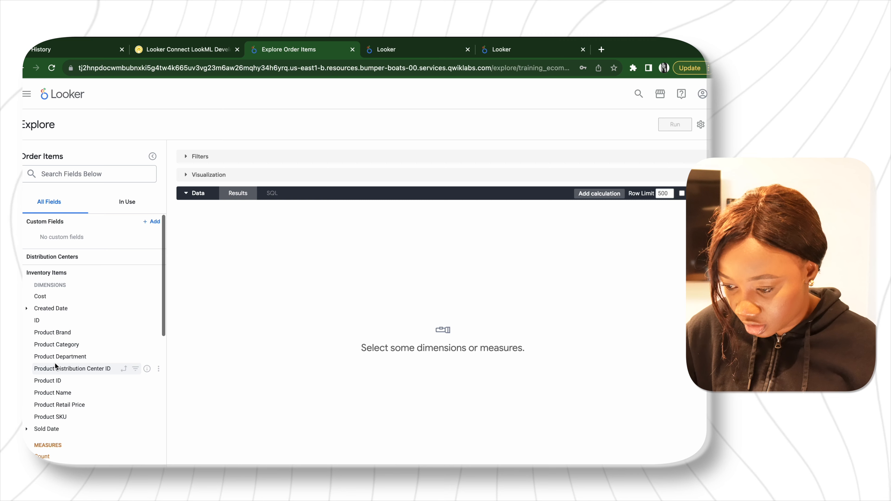
{"action": "scroll", "coordinate": [57, 391], "scroll_direction": "down", "scroll_amount": 3}
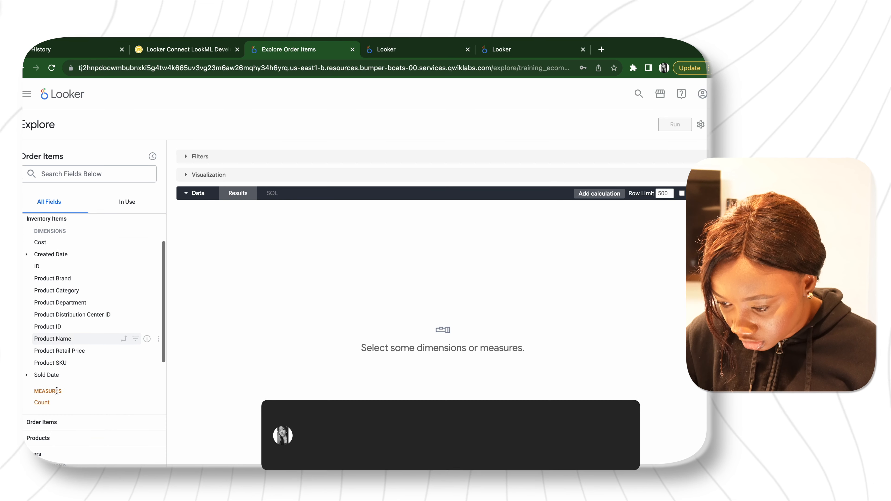
{"action": "scroll", "coordinate": [49, 368], "scroll_direction": "down", "scroll_amount": 1}
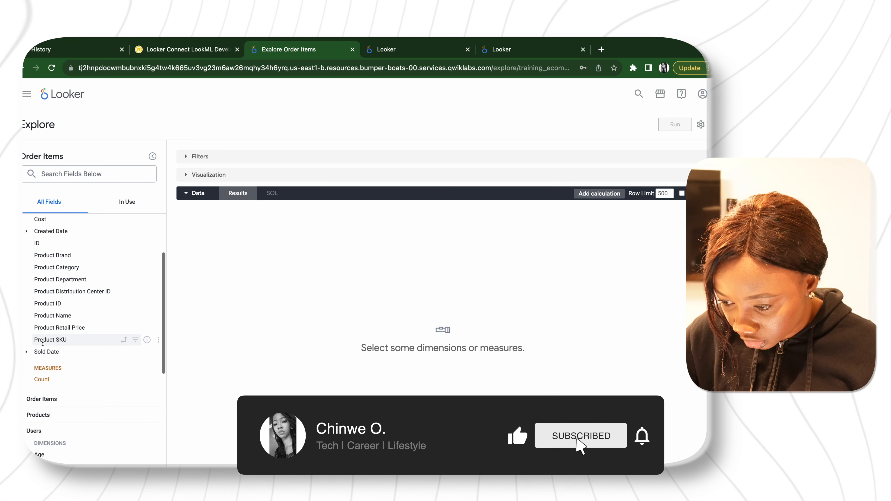
{"action": "scroll", "coordinate": [41, 408], "scroll_direction": "down", "scroll_amount": 3}
{"action": "scroll", "coordinate": [41, 408], "scroll_direction": "down", "scroll_amount": 2}
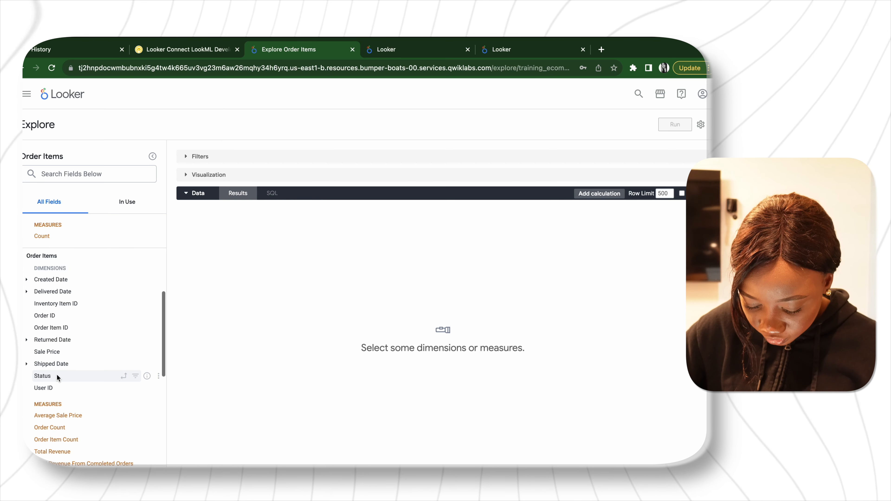
- Run a query with the Order ID dimension and the Order Count measure from Order Items
{"action": "left_click", "coordinate": [45, 315]}
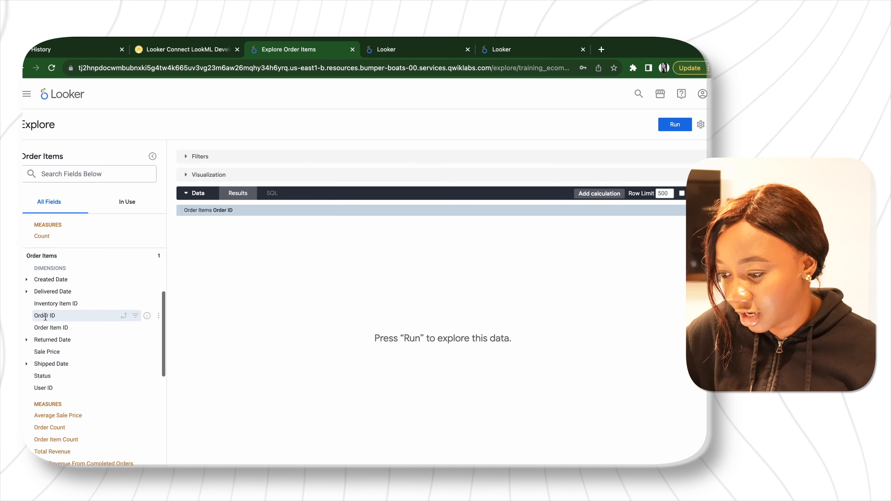
{"action": "scroll", "coordinate": [60, 425], "scroll_direction": "down", "scroll_amount": 1}
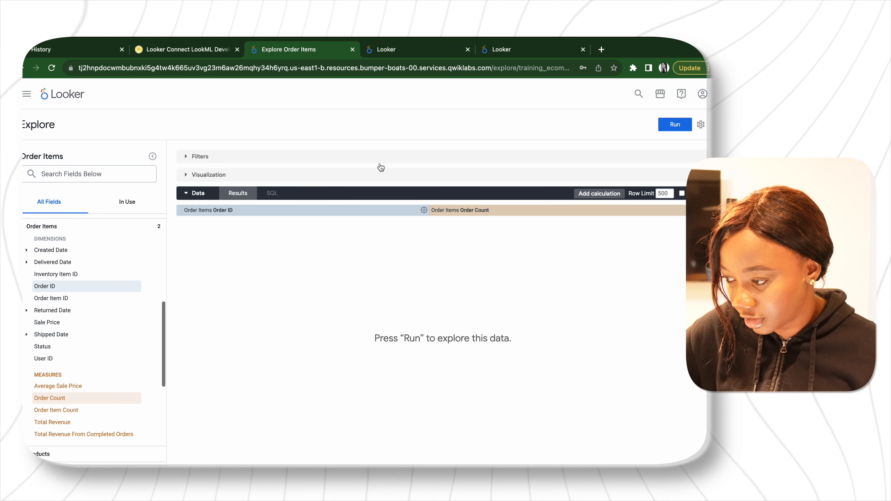
{"action": "left_click", "coordinate": [678, 126]}
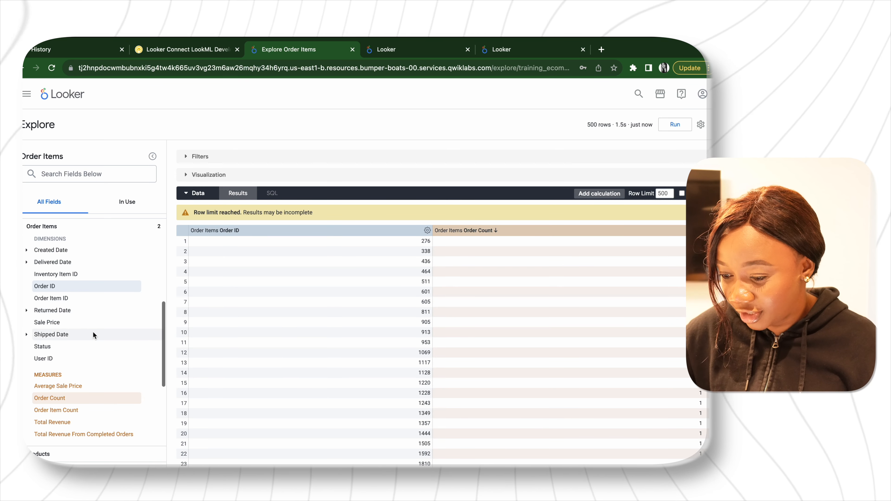
- Remove Order ID from the query and show the Order Count as a single value visualization
{"action": "left_click", "coordinate": [70, 286]}
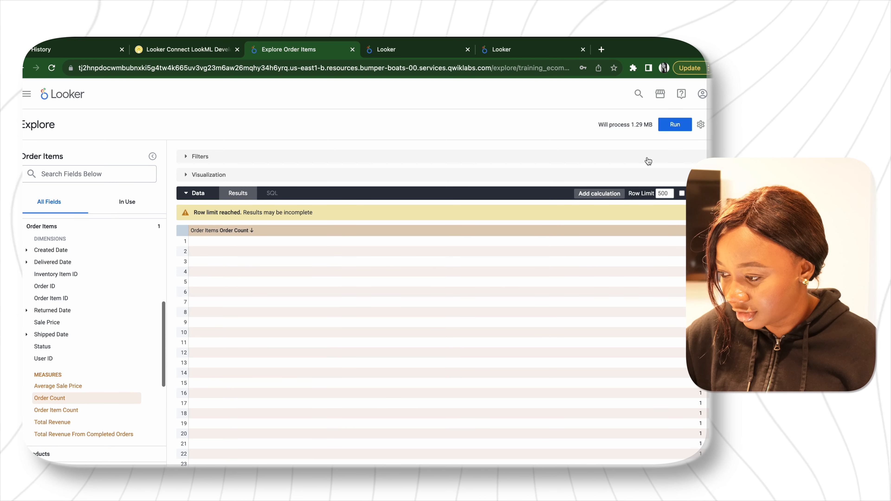
{"action": "left_click", "coordinate": [676, 124]}
{"action": "left_click", "coordinate": [338, 174]}
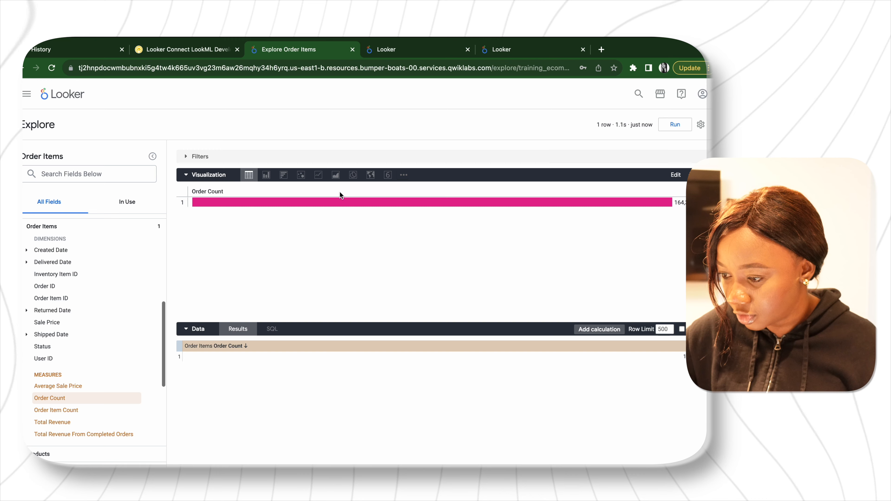
{"action": "left_click", "coordinate": [387, 174]}
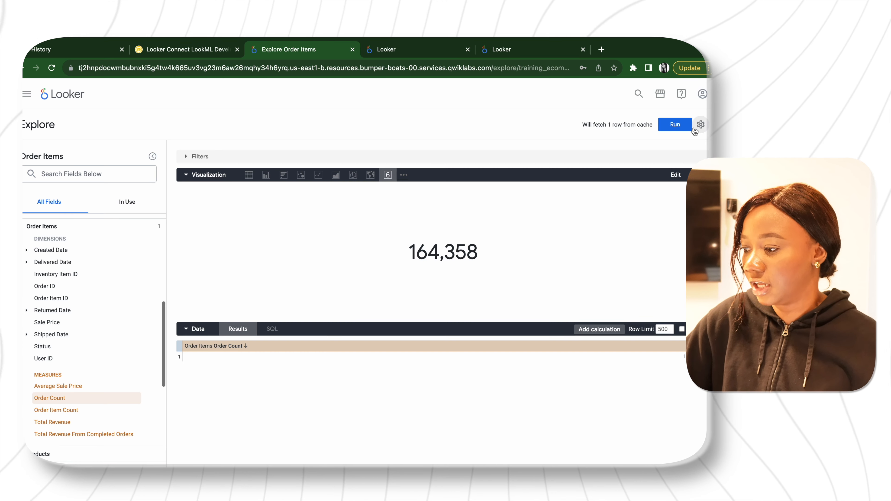
{"action": "left_click", "coordinate": [677, 125]}
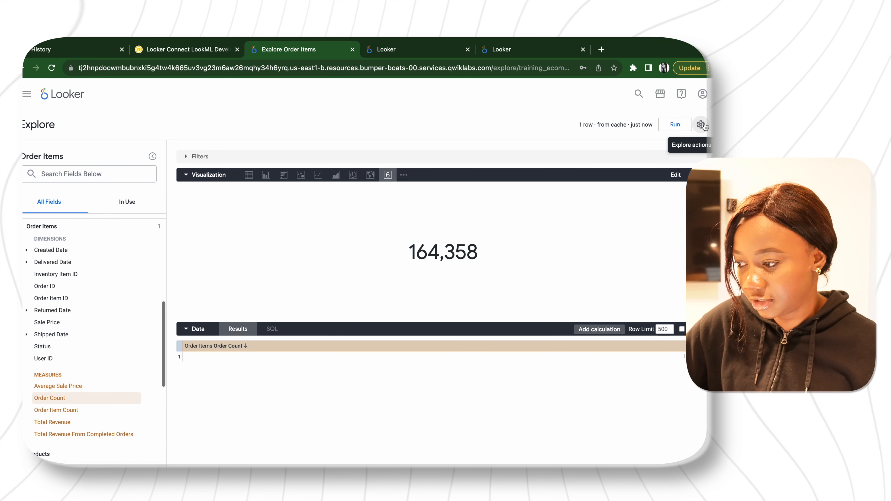
- Save the Order Count visualization as a new dashboard titled E-Commerce Dashboard in the Developer Student folder
{"action": "left_click", "coordinate": [701, 124]}
{"action": "left_click", "coordinate": [678, 149]}
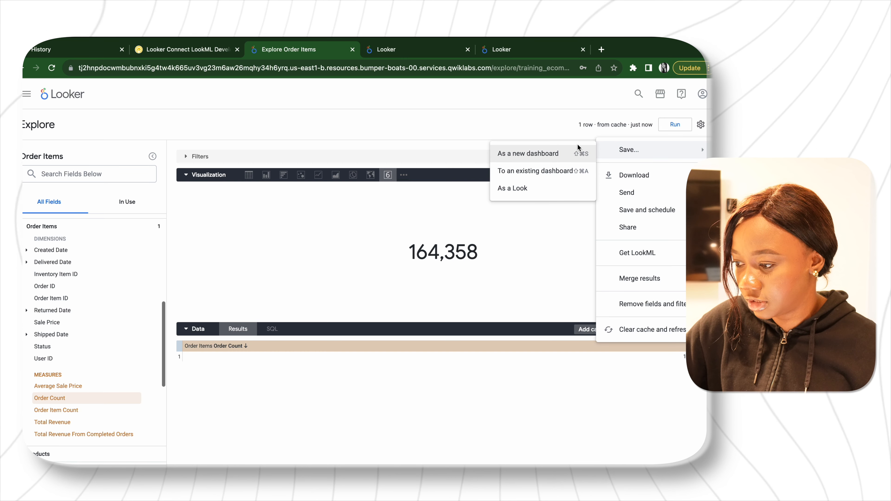
{"action": "left_click", "coordinate": [556, 157]}
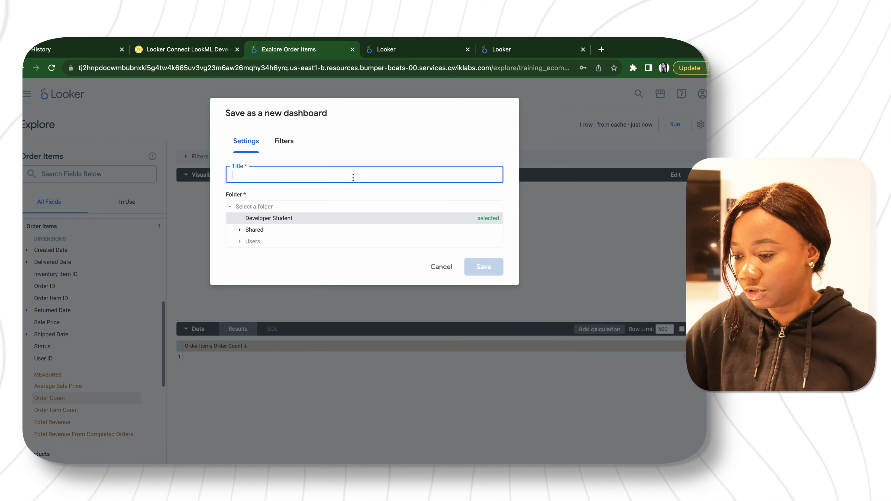
{"action": "type", "text": "E"}
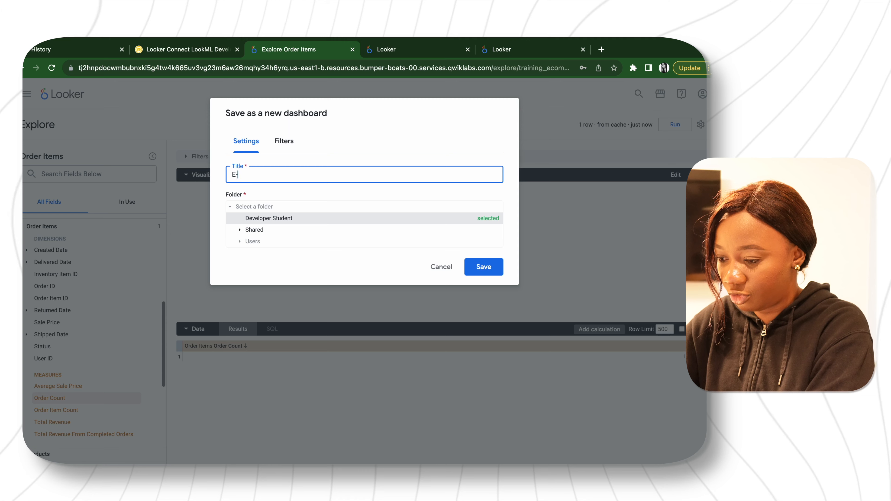
{"action": "type", "text": "-Commerec"}
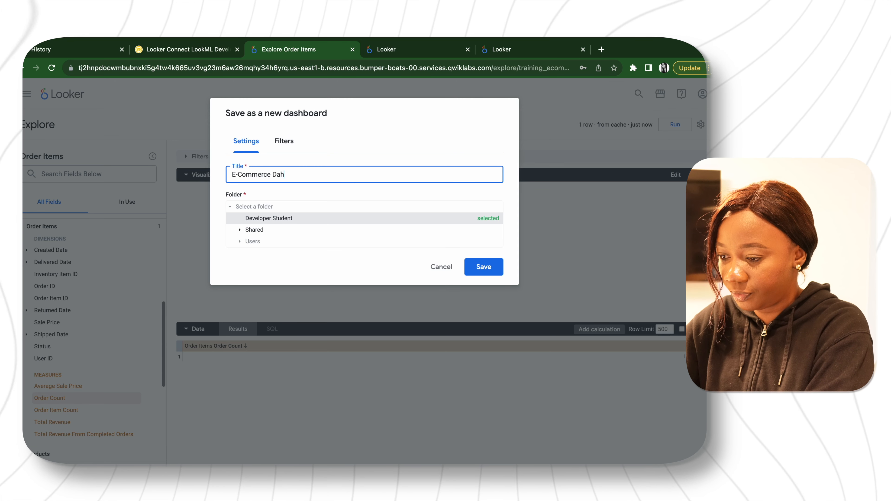
{"action": "left_click", "coordinate": [490, 273]}
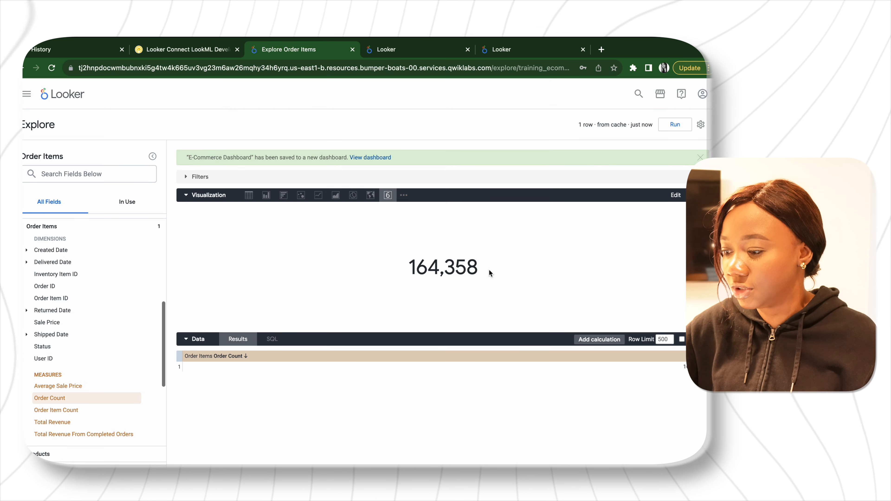
- Open the newly saved E-Commerce Dashboard in a separate browser tab
{"action": "right_click", "coordinate": [384, 158]}
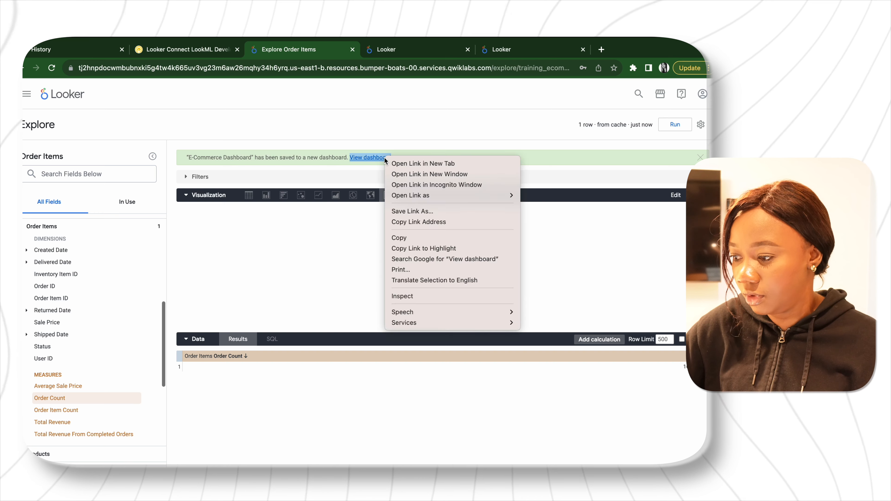
{"action": "left_click", "coordinate": [405, 163]}
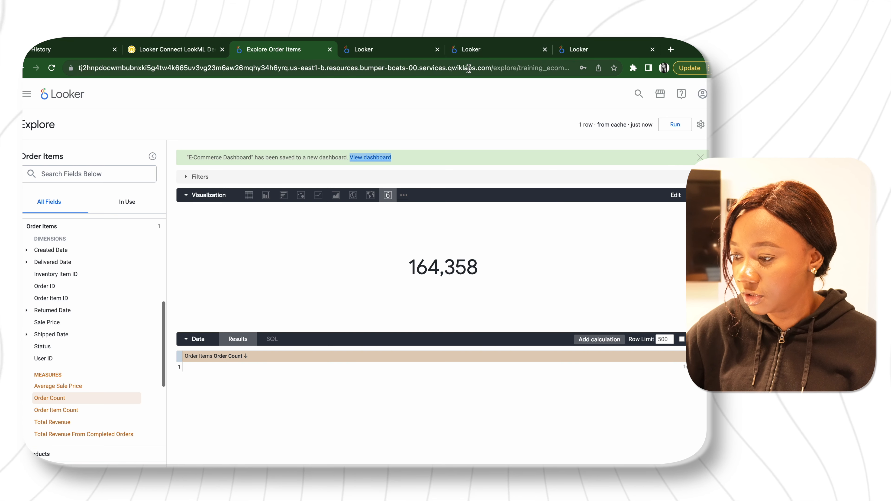
{"action": "left_click", "coordinate": [459, 51]}
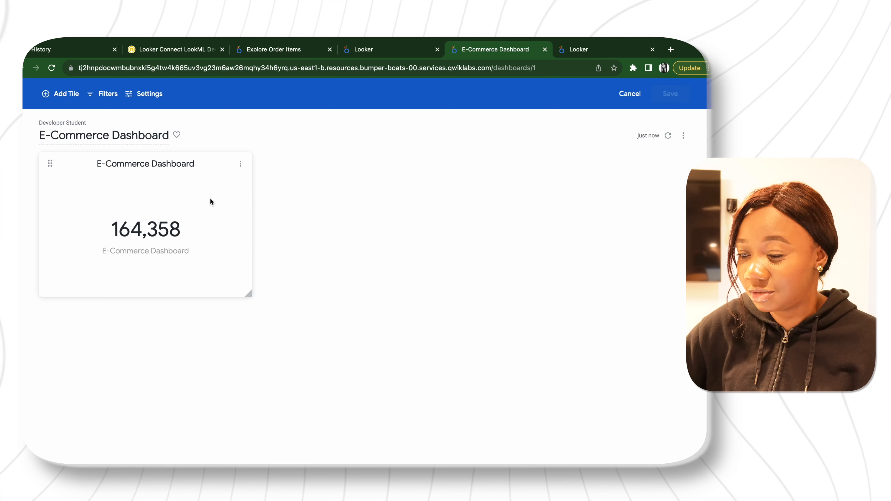
- Edit the dashboard's order count tile to give its value a red color from the Shoreline collection, and save the tile
{"action": "left_click", "coordinate": [240, 165]}
{"action": "left_click", "coordinate": [239, 189]}
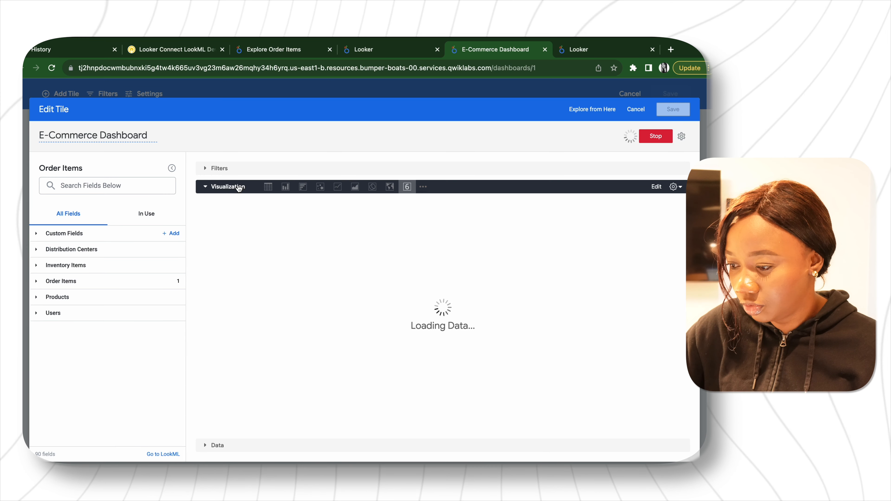
{"action": "left_click", "coordinate": [656, 186]}
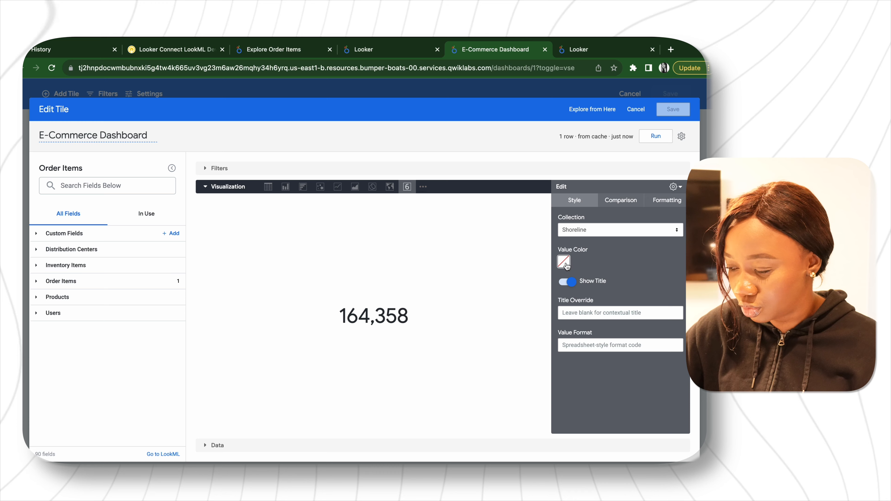
{"action": "left_click", "coordinate": [564, 262]}
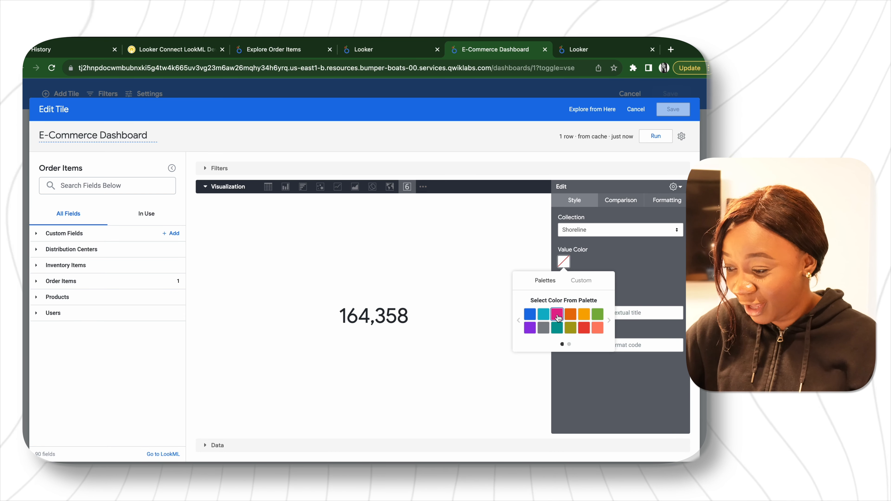
{"action": "left_click", "coordinate": [584, 327]}
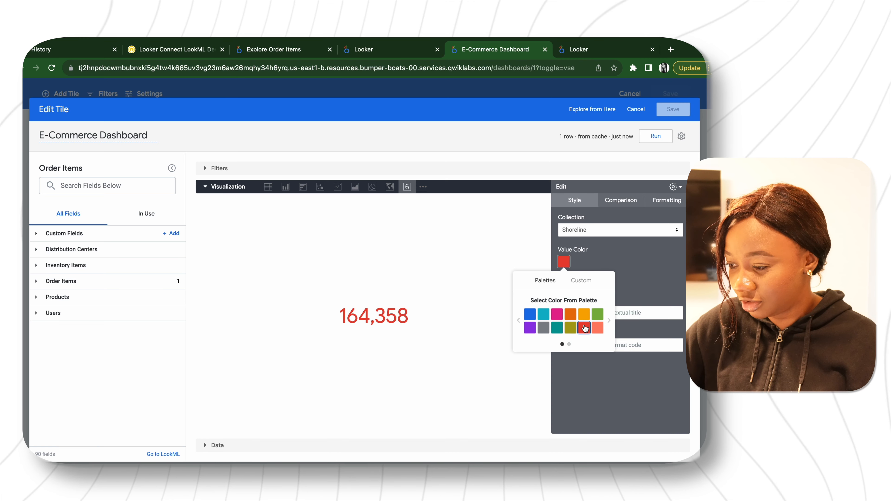
{"action": "left_click", "coordinate": [603, 241]}
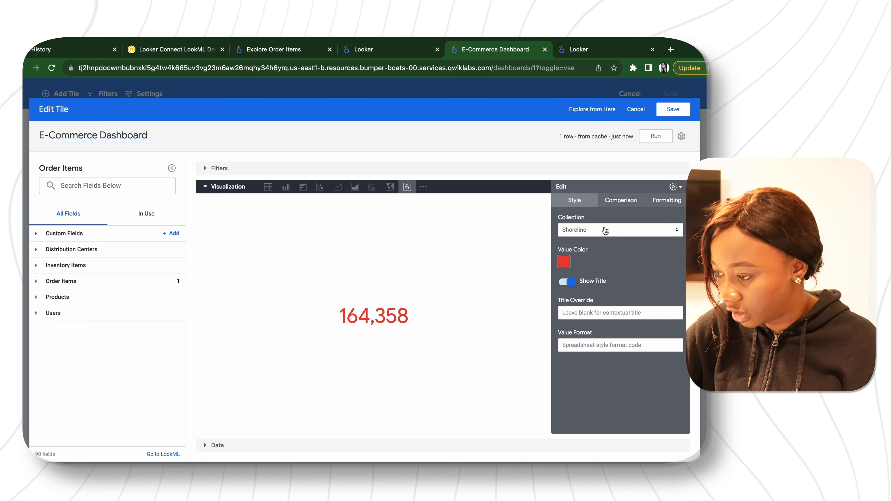
{"action": "left_click", "coordinate": [656, 136]}
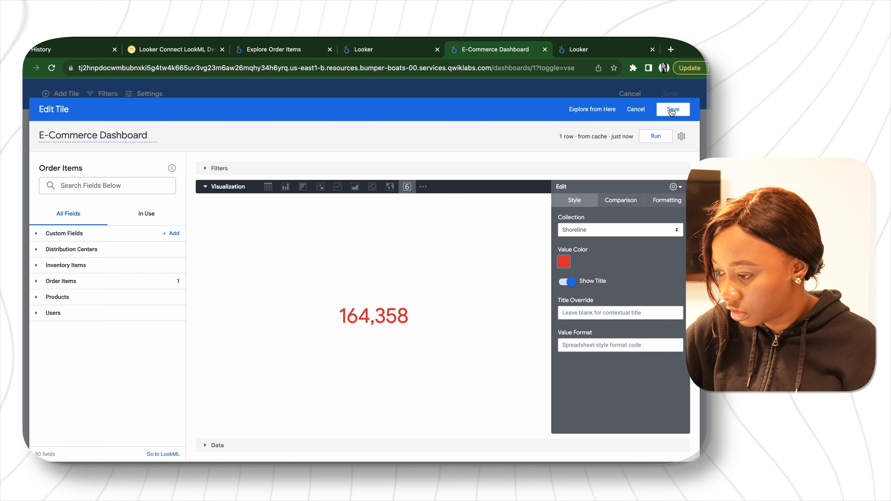
{"action": "left_click", "coordinate": [671, 110]}
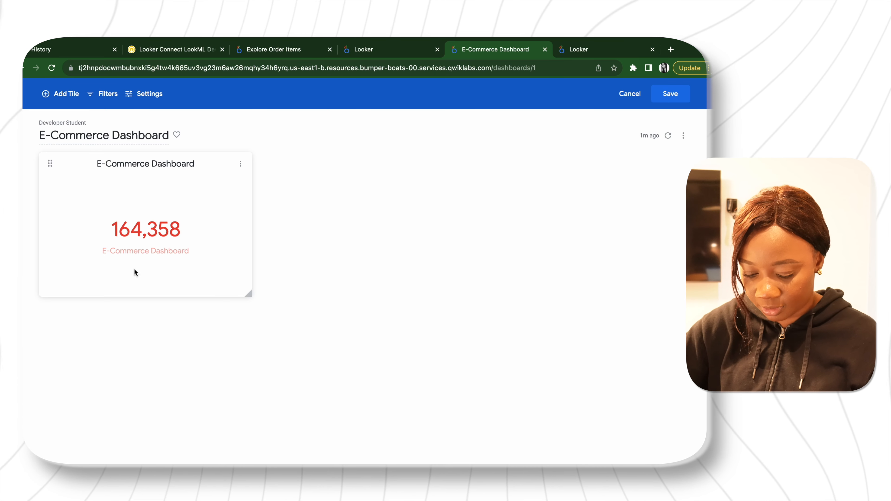
- Edit the order count tile again to set its title override to Order Records, and save the tile
{"action": "left_click", "coordinate": [241, 164]}
{"action": "left_click", "coordinate": [240, 185]}
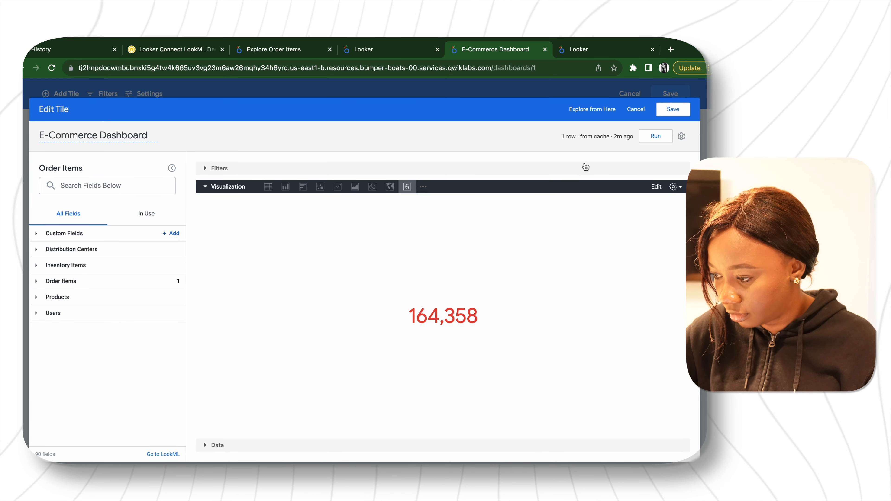
{"action": "left_click", "coordinate": [656, 187]}
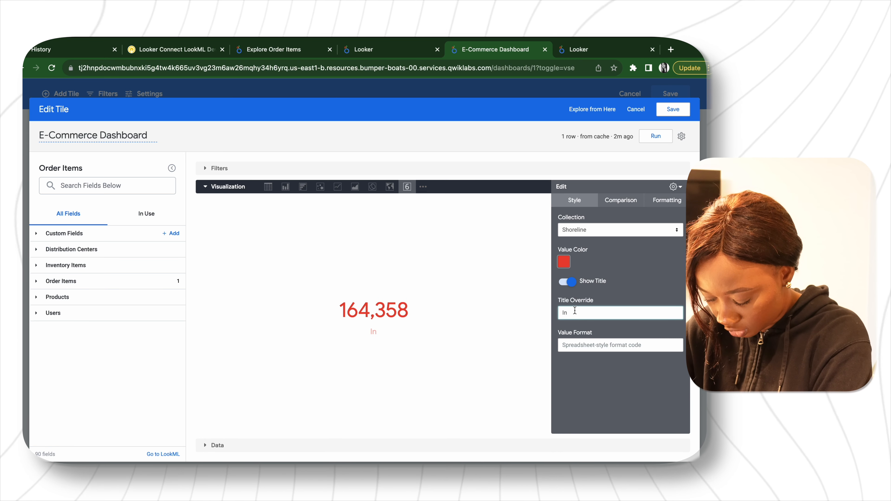
{"action": "key", "text": "BackSpace"}
{"action": "key", "text": "BackSpace"}
{"action": "type", "text": "Order Records"}
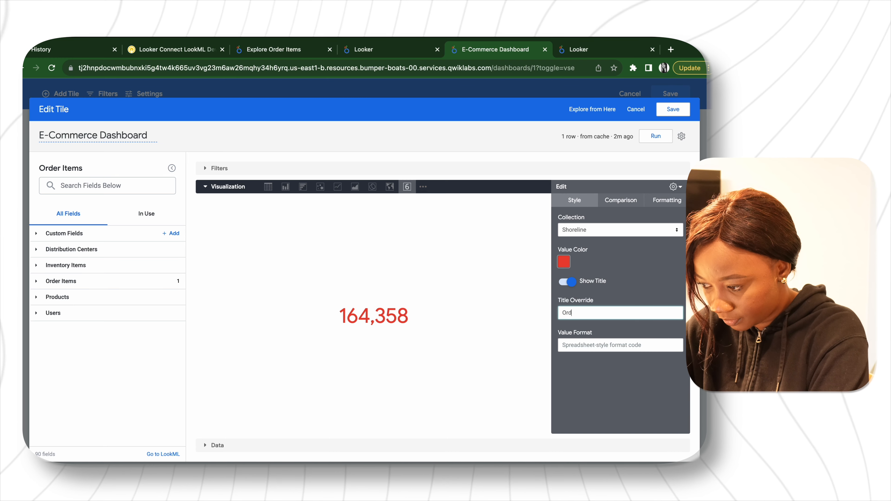
{"action": "left_click", "coordinate": [658, 136]}
{"action": "left_click", "coordinate": [667, 112]}
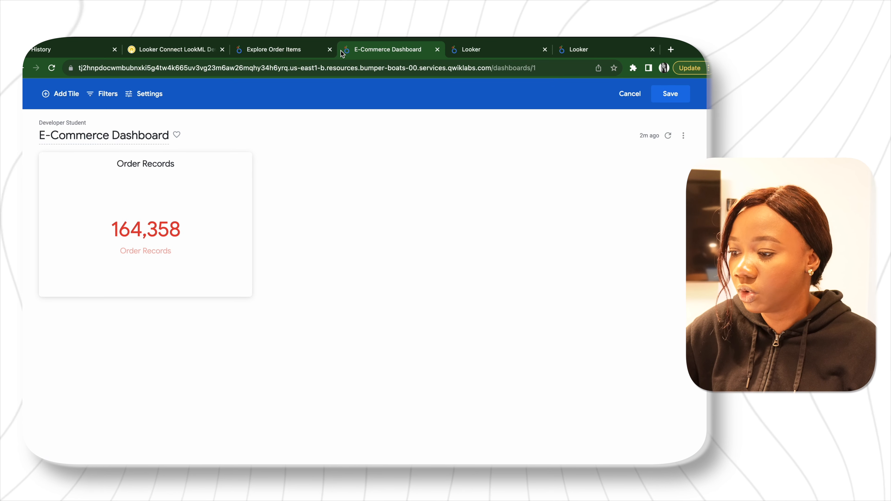
- Return to the Order Items Explore, replace Order Count with the Inventory Items Count measure, and run the query
{"action": "left_click", "coordinate": [277, 49]}
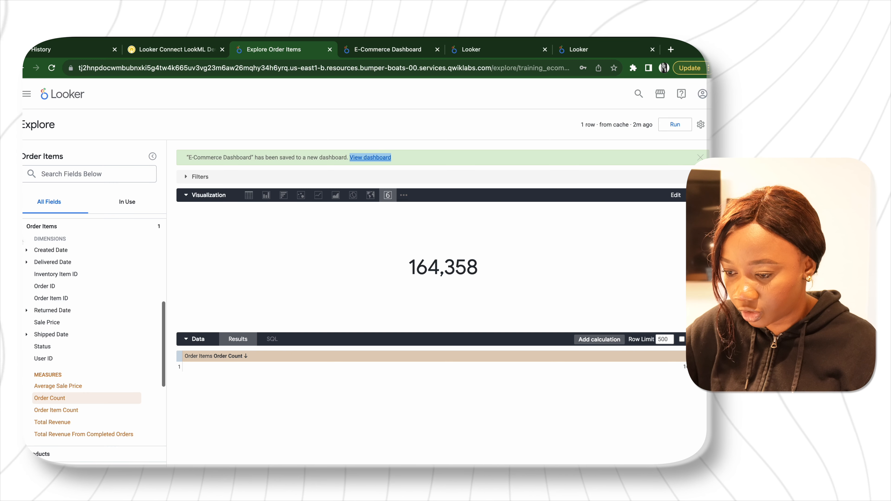
{"action": "left_click", "coordinate": [25, 227]}
{"action": "left_click", "coordinate": [26, 258]}
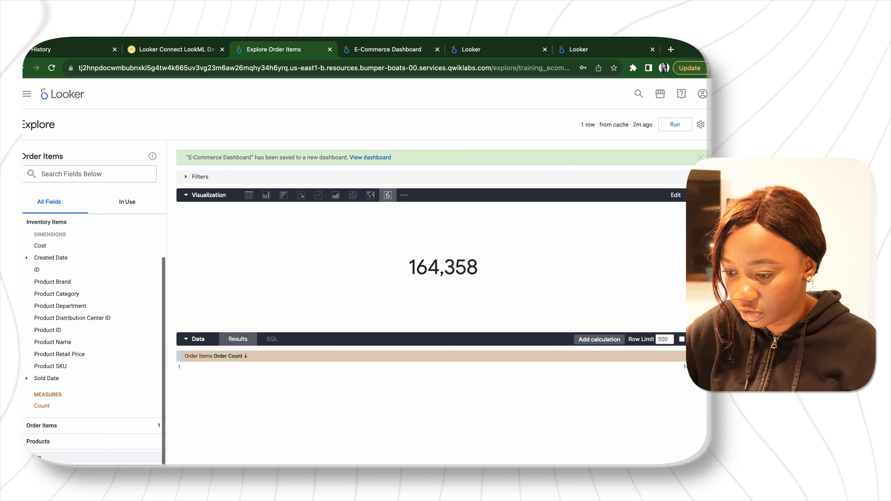
{"action": "left_click", "coordinate": [40, 406]}
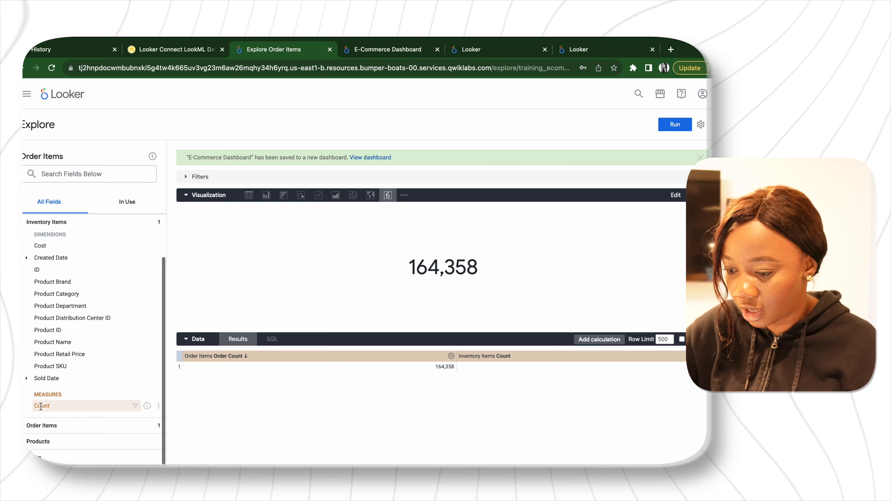
{"action": "left_click", "coordinate": [127, 207]}
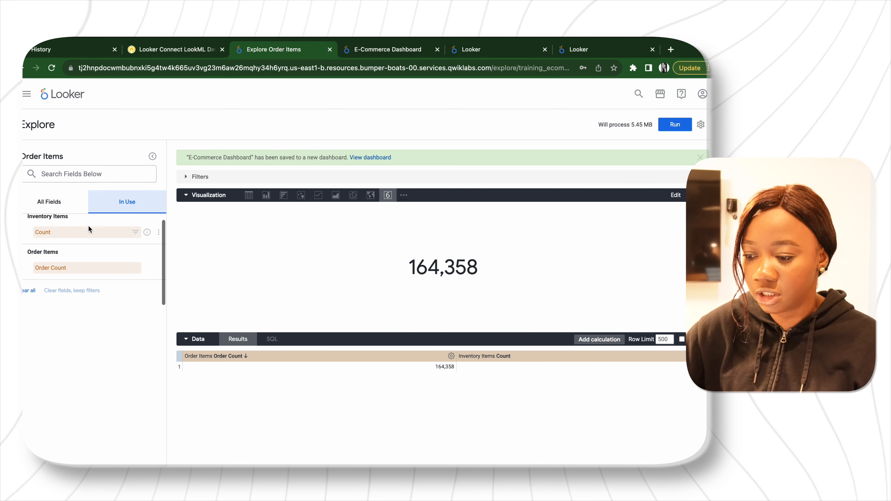
{"action": "scroll", "coordinate": [88, 225], "scroll_direction": "up", "scroll_amount": 1}
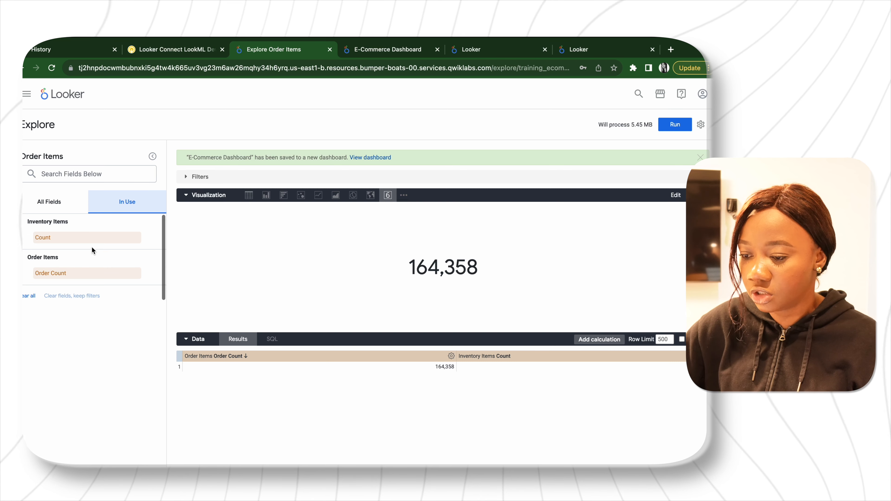
{"action": "left_click", "coordinate": [61, 273]}
{"action": "left_click", "coordinate": [675, 125]}
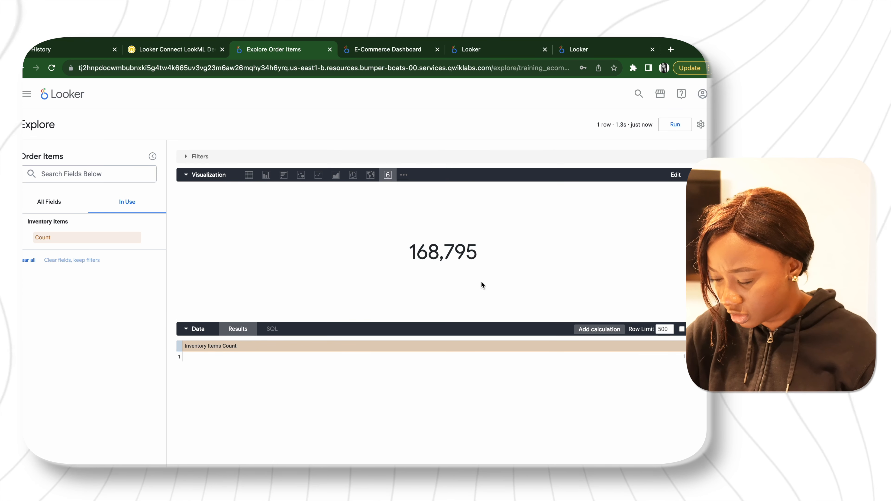
- Style the inventory count with a teal value color and the title override Inventory Records, and rerun the query
{"action": "left_click", "coordinate": [675, 175]}
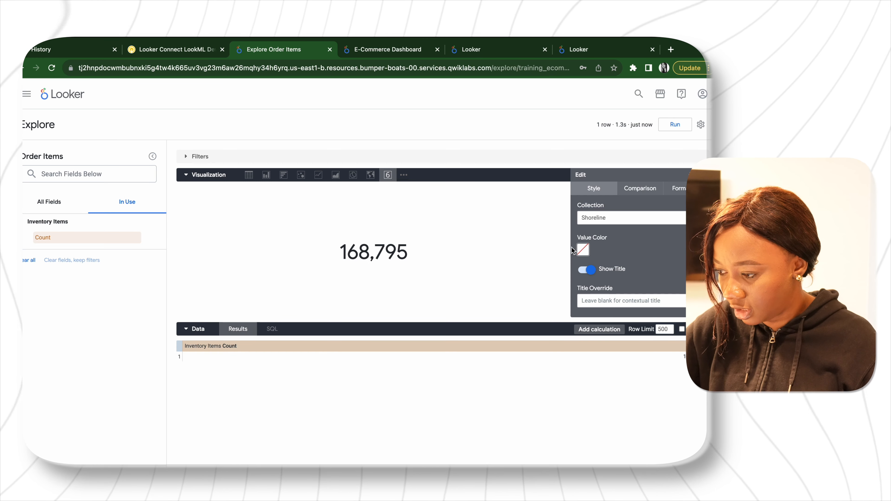
{"action": "left_click", "coordinate": [583, 250]}
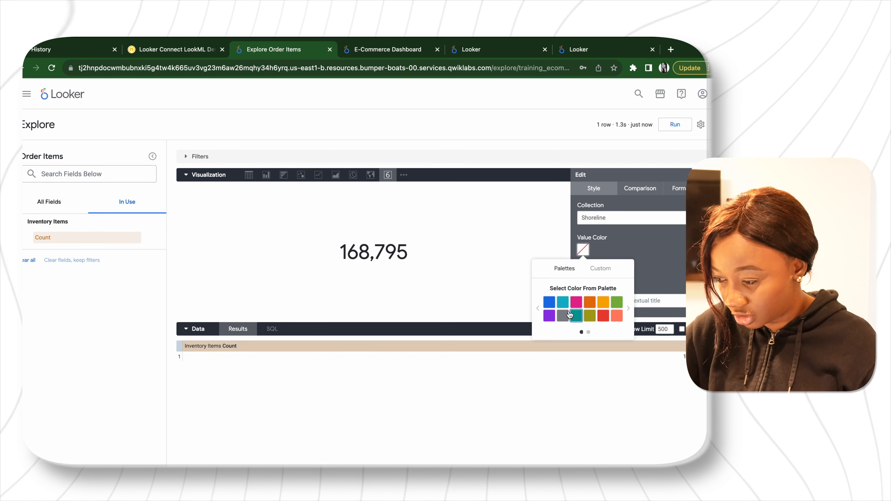
{"action": "left_click", "coordinate": [576, 316]}
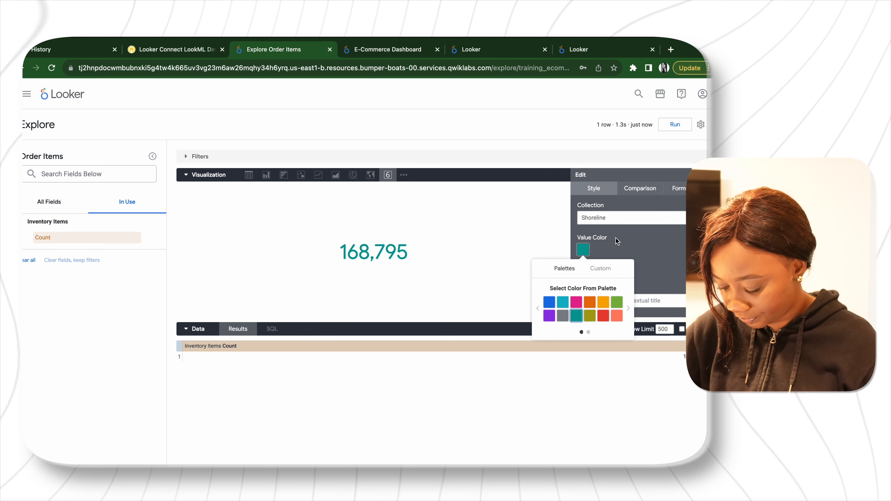
{"action": "left_click", "coordinate": [614, 244]}
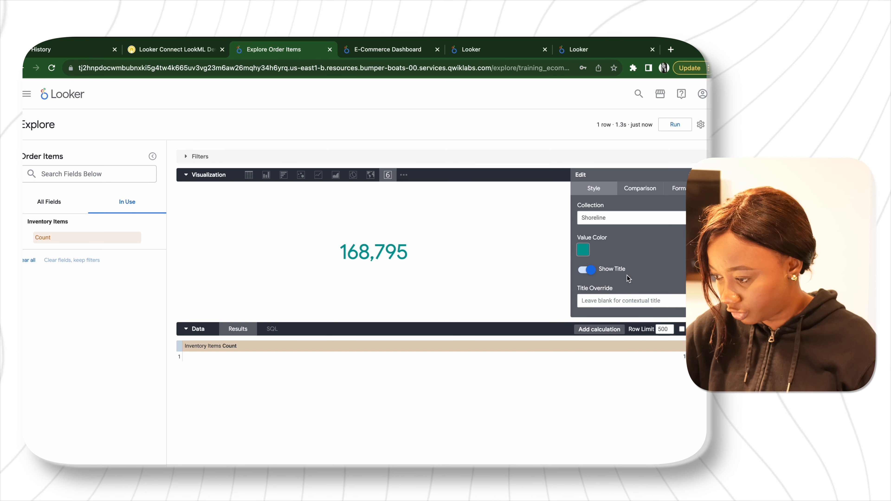
{"action": "left_click", "coordinate": [605, 300]}
{"action": "type", "text": "Inventory Records"}
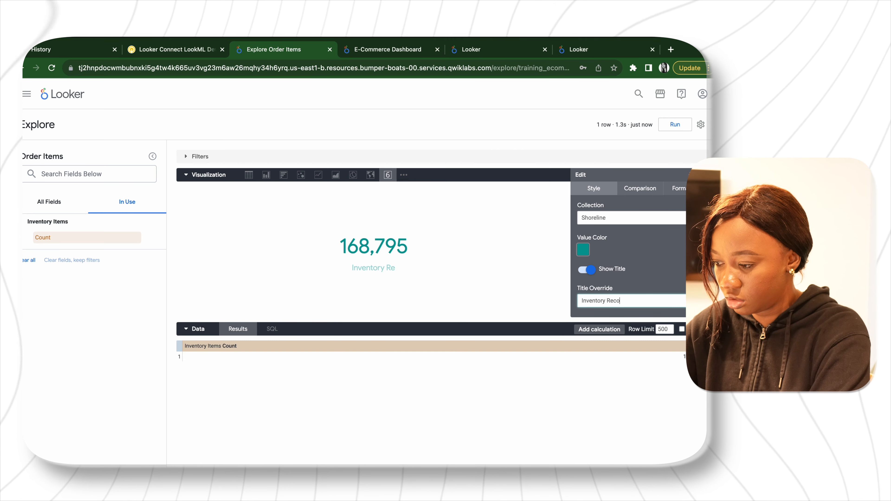
{"action": "left_click", "coordinate": [675, 125]}
- Save the inventory count visualization to the existing E-Commerce Dashboard in the Developer Student folder and switch to that dashboard
{"action": "left_click", "coordinate": [701, 125]}
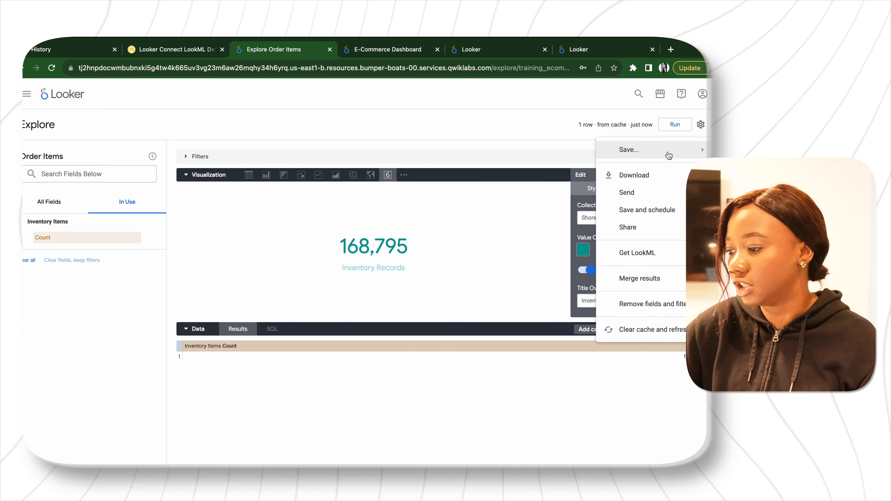
{"action": "mouse_move", "coordinate": [631, 150]}
{"action": "left_click", "coordinate": [544, 170]}
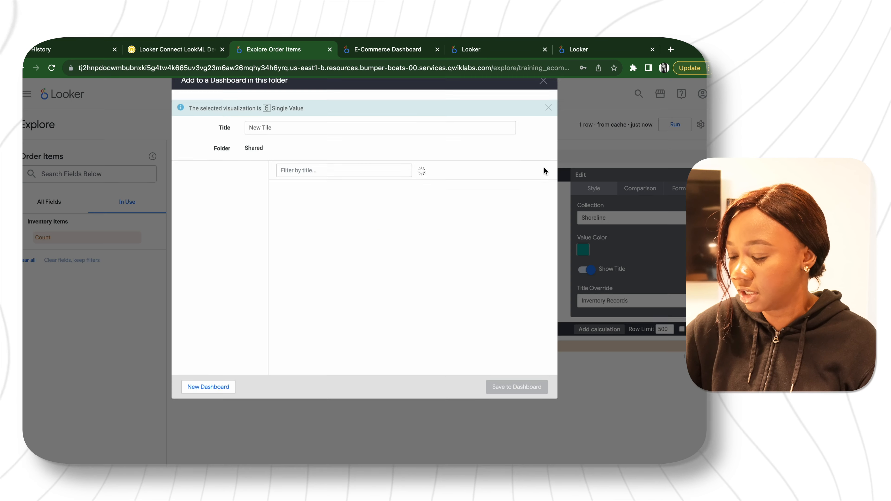
{"action": "left_click", "coordinate": [234, 208]}
{"action": "left_click", "coordinate": [319, 207]}
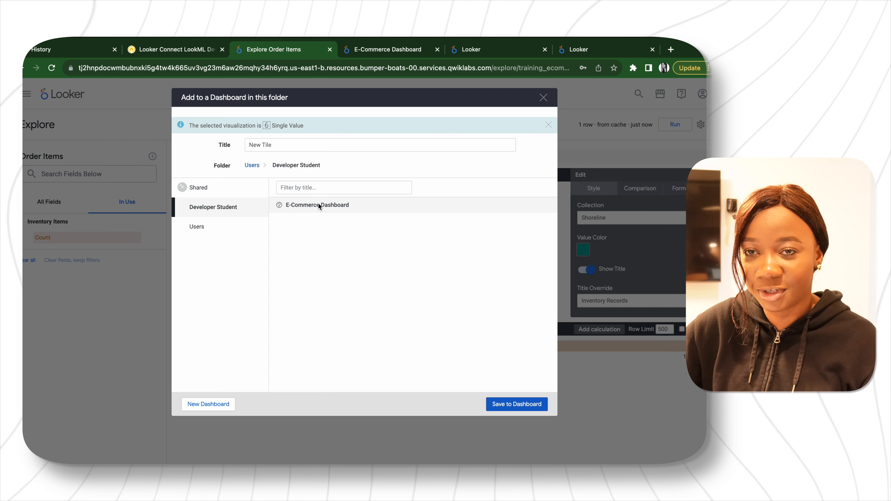
{"action": "left_click", "coordinate": [497, 405]}
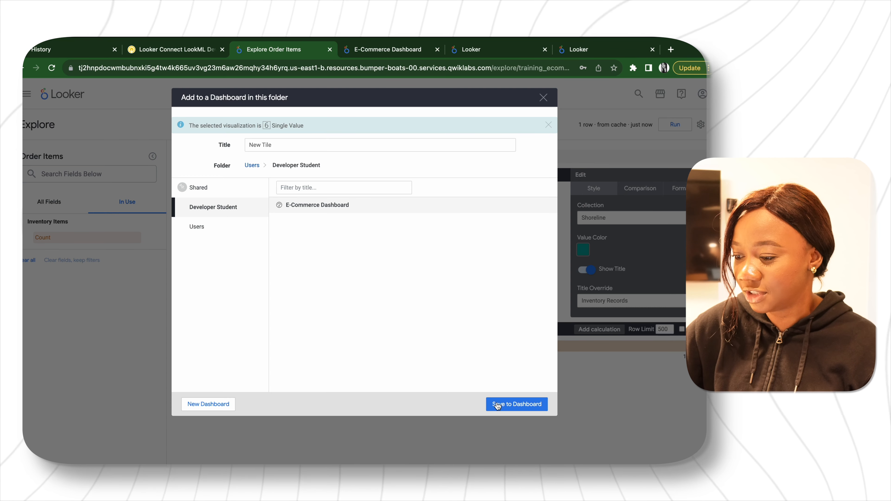
{"action": "left_click", "coordinate": [401, 52]}
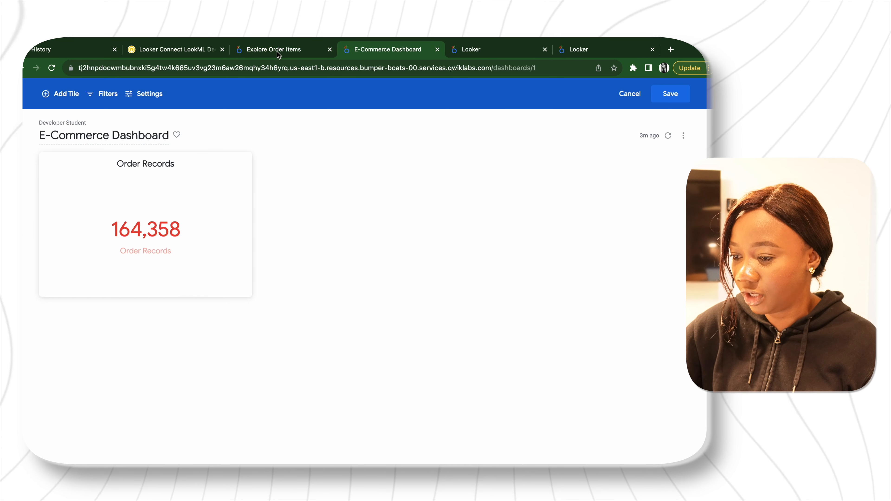
- Save the E-Commerce Dashboard edits and reload the dashboard
{"action": "left_click", "coordinate": [670, 94]}
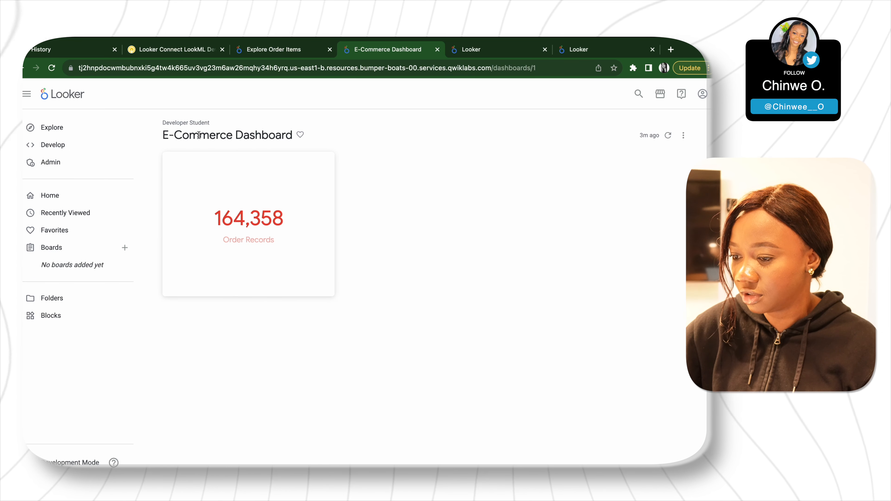
{"action": "left_click", "coordinate": [51, 68]}
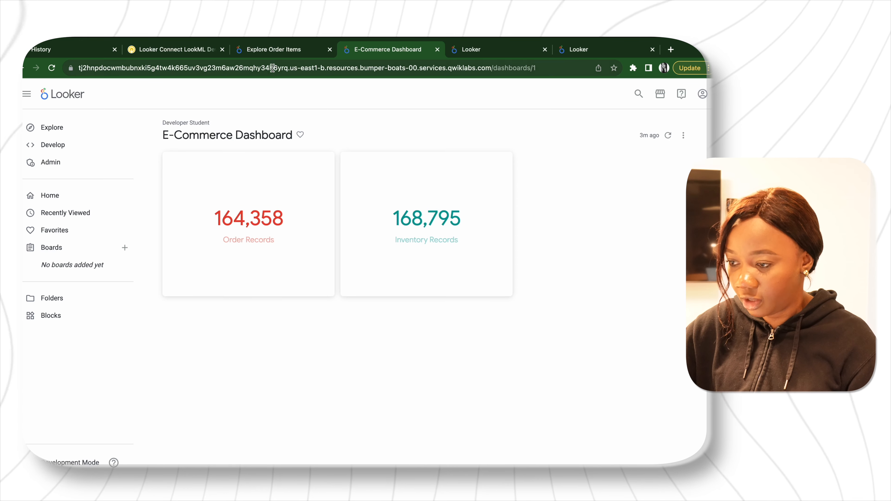
- Return to the Order Items Explore, add the Products Count measure as the only field in place of the inventory count, and run the query
{"action": "left_click", "coordinate": [273, 53]}
{"action": "left_click", "coordinate": [99, 237]}
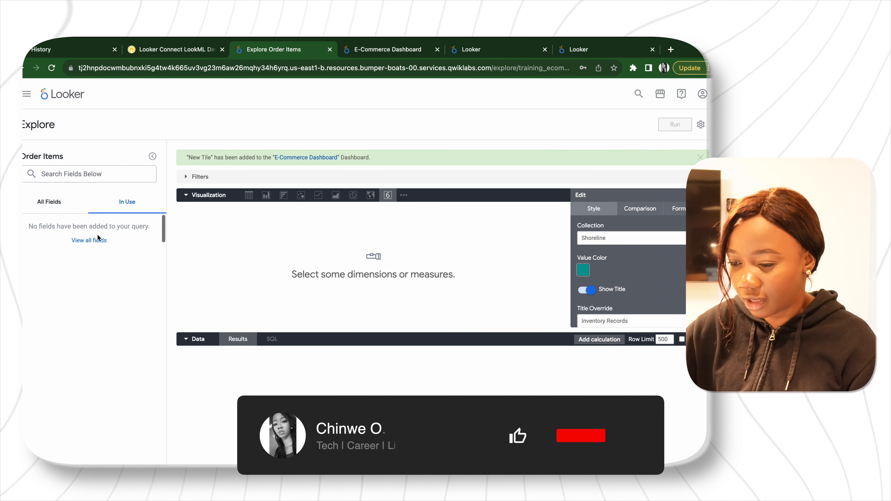
{"action": "left_click", "coordinate": [56, 201]}
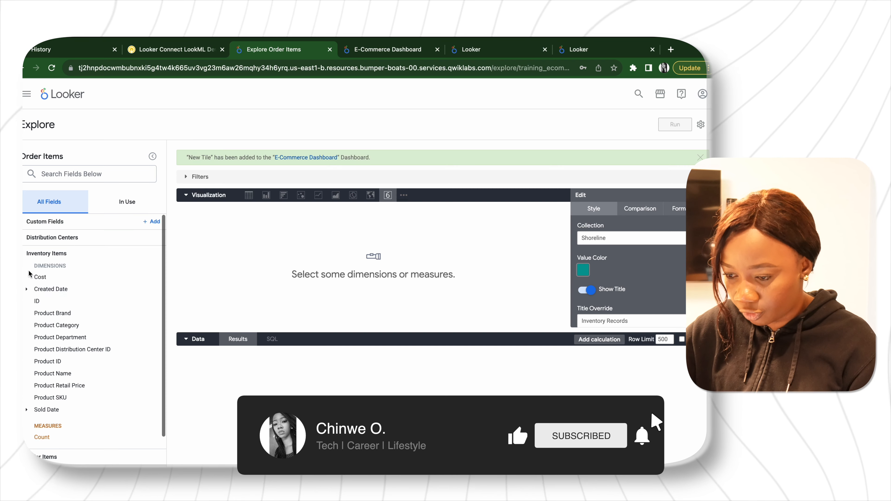
{"action": "left_click", "coordinate": [50, 253]}
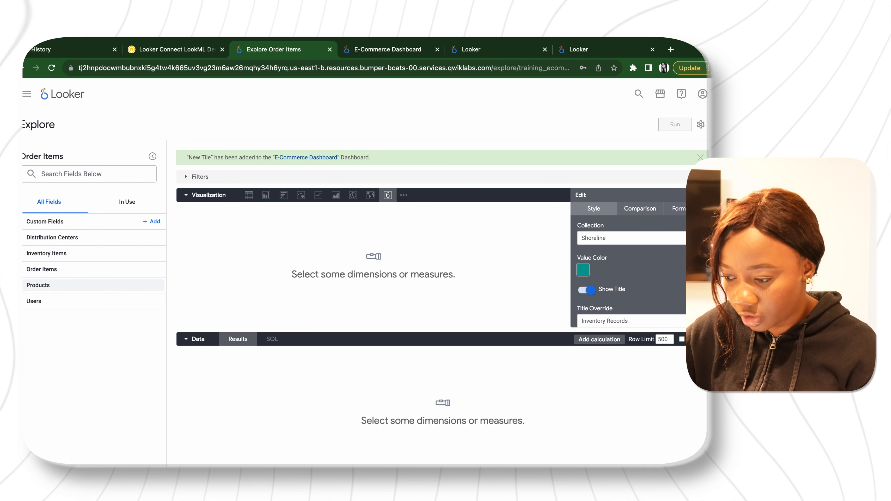
{"action": "left_click", "coordinate": [38, 285]}
{"action": "left_click", "coordinate": [64, 431]}
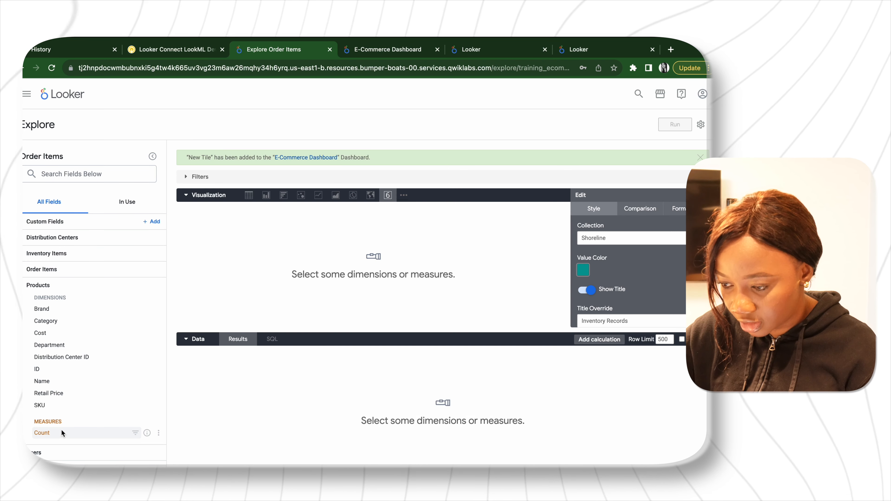
{"action": "left_click", "coordinate": [126, 204]}
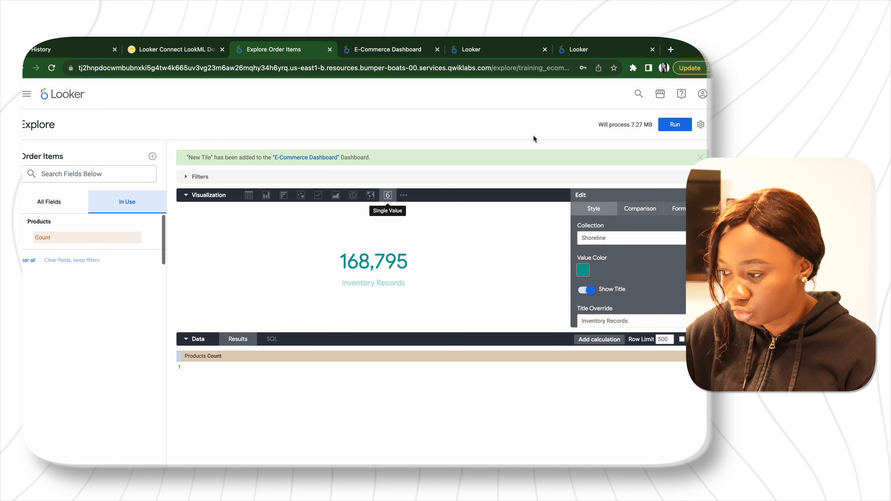
{"action": "left_click", "coordinate": [681, 127]}
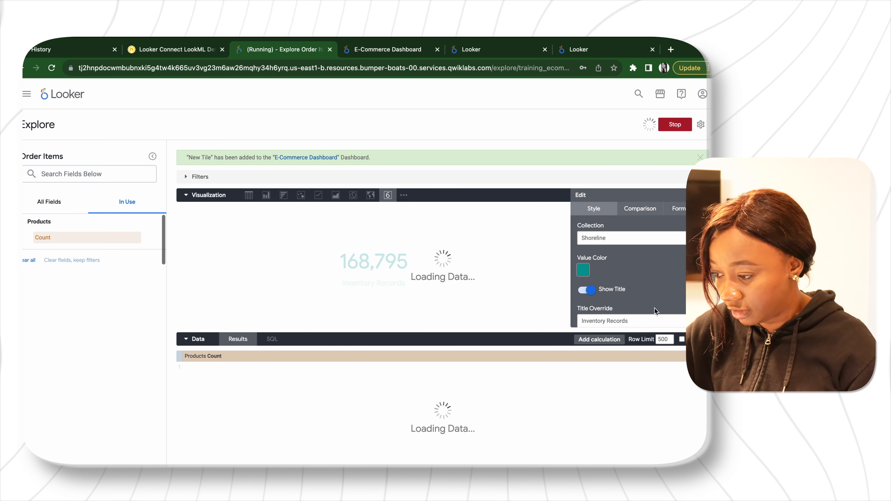
- Style the product count with a gray value color and the title override Product Records, and rerun the query
{"action": "left_click", "coordinate": [583, 271]}
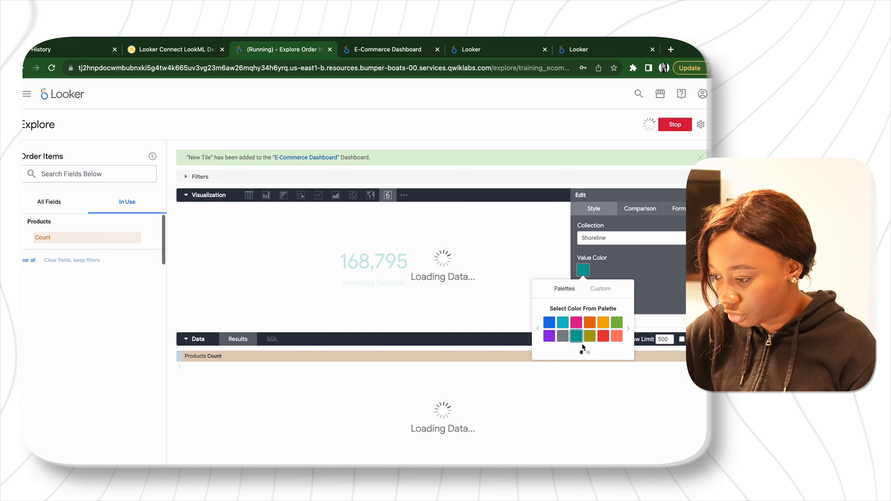
{"action": "left_click", "coordinate": [562, 337]}
{"action": "double_click", "coordinate": [598, 302]}
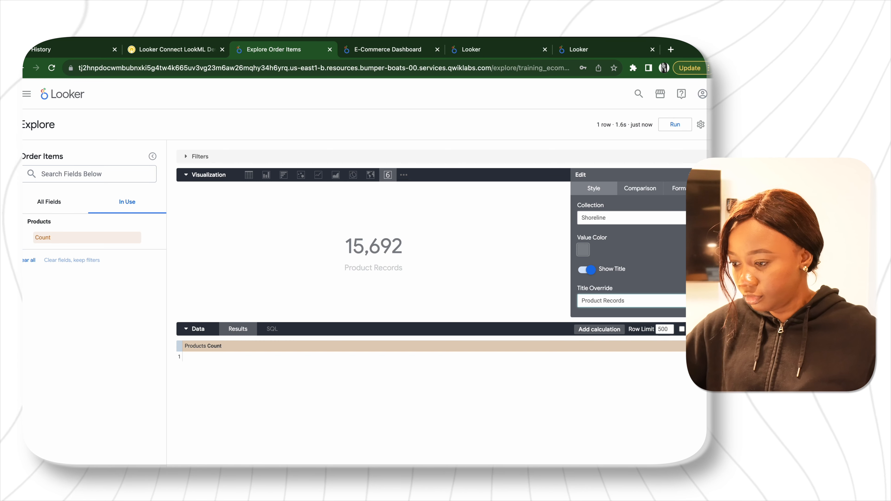
{"action": "left_click", "coordinate": [675, 126]}
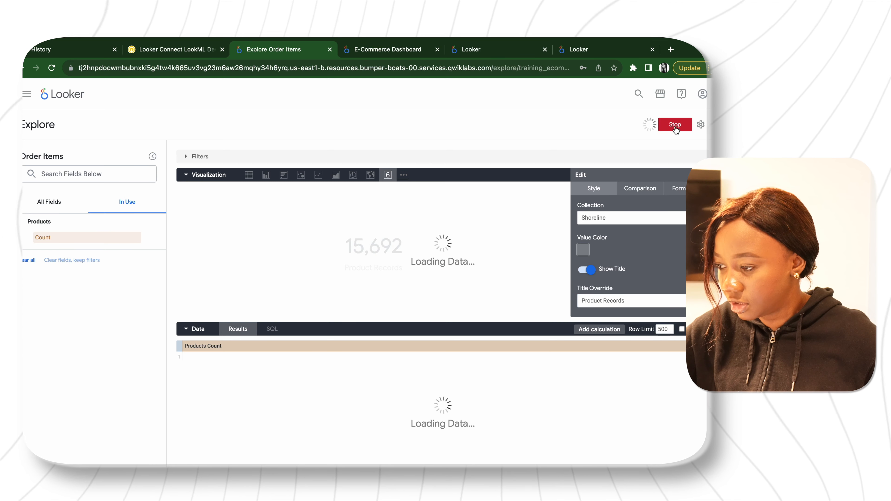
- Save the product count visualization to the existing E-Commerce Dashboard in the Developer Student folder, and open that dashboard with its tiles reloaded
{"action": "left_click", "coordinate": [700, 126]}
{"action": "mouse_move", "coordinate": [648, 151]}
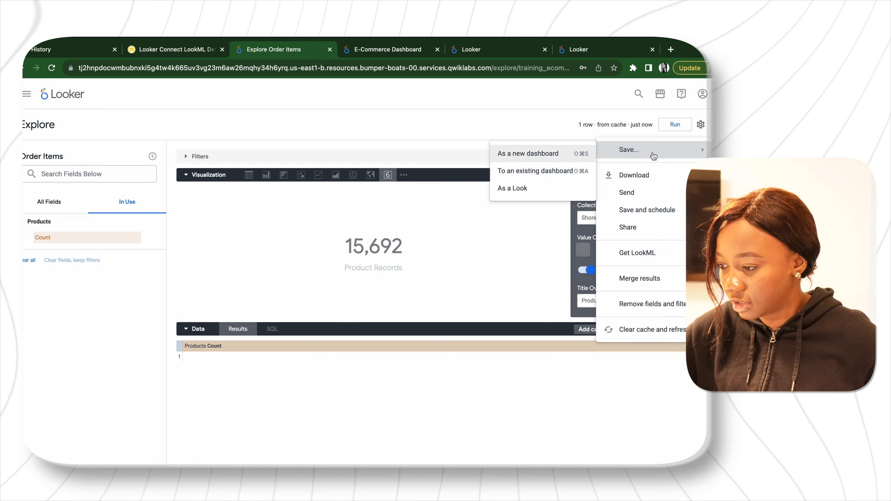
{"action": "left_click", "coordinate": [546, 170]}
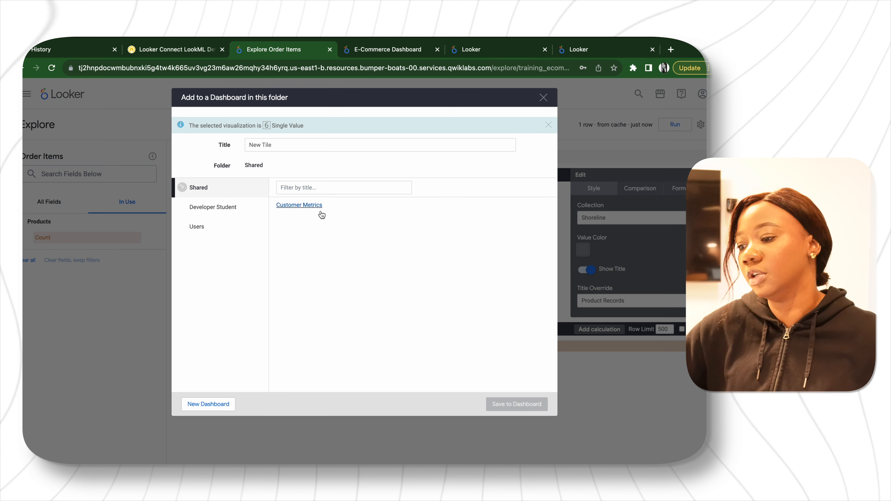
{"action": "left_click", "coordinate": [235, 211]}
{"action": "left_click", "coordinate": [330, 207]}
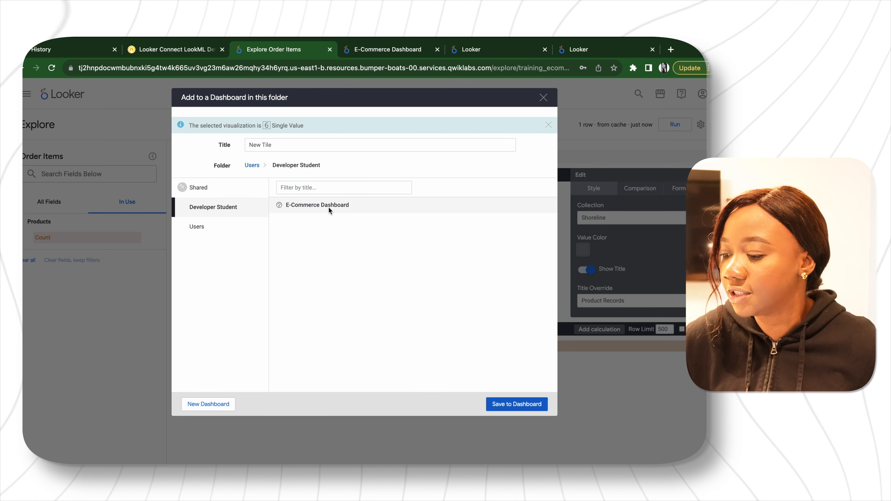
{"action": "left_click", "coordinate": [521, 407]}
{"action": "left_click", "coordinate": [400, 51]}
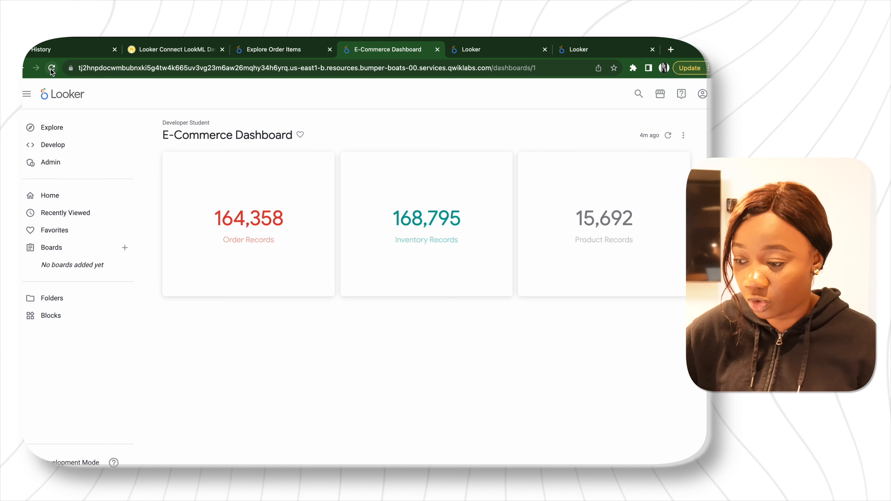
- Return to the Order Items Explore and replace the Products Count measure with the Inventory Items Count measure
{"action": "key", "text": "ctrl+shift+Tab"}
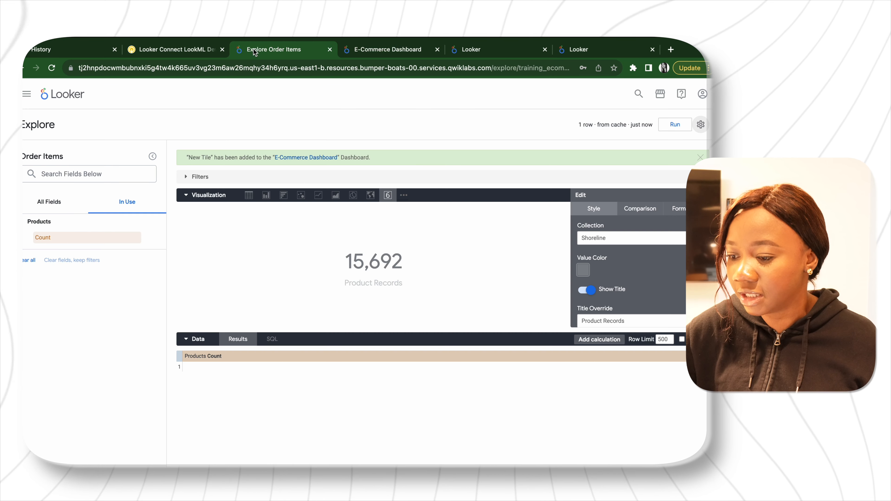
{"action": "left_click", "coordinate": [50, 201]}
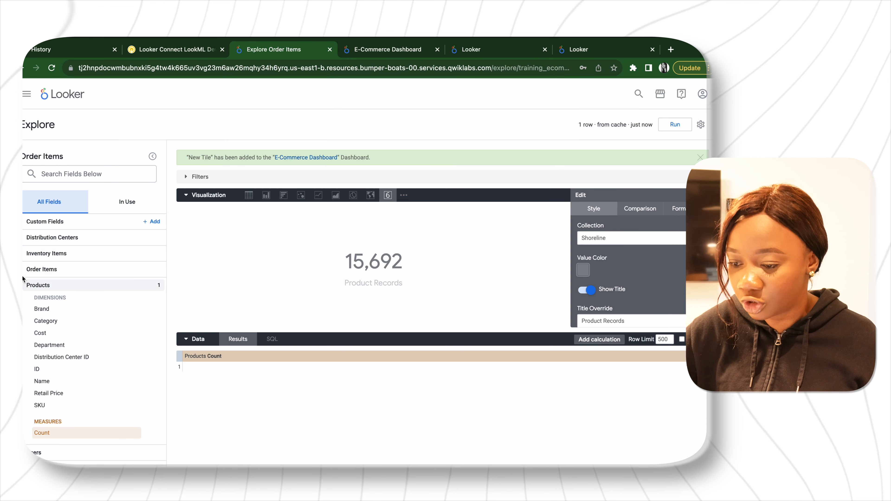
{"action": "left_click", "coordinate": [38, 285]}
{"action": "left_click", "coordinate": [46, 253]}
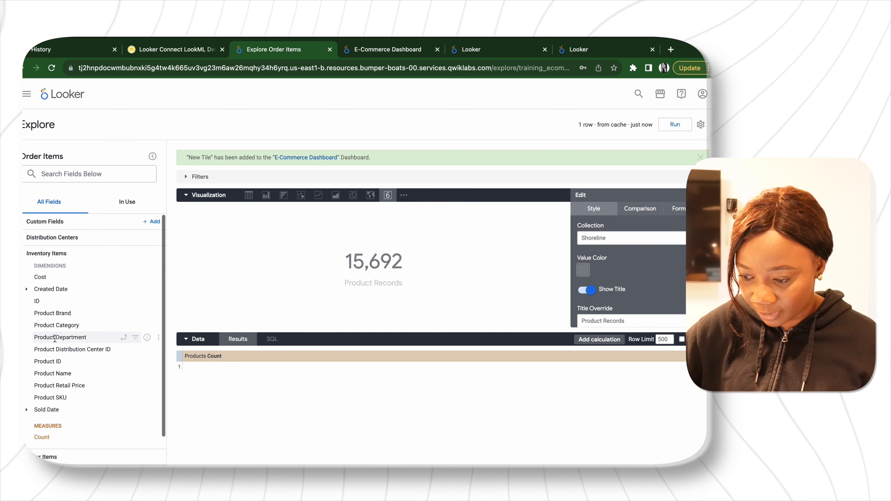
{"action": "left_click", "coordinate": [47, 437]}
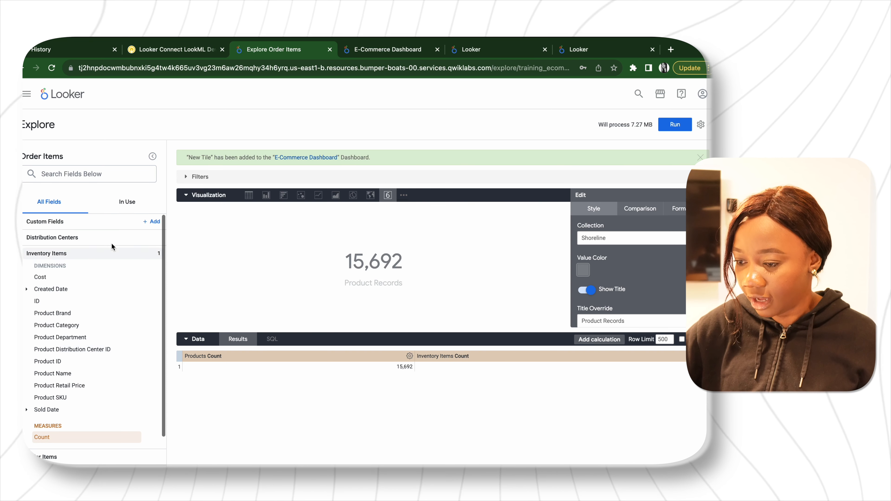
{"action": "left_click", "coordinate": [119, 206]}
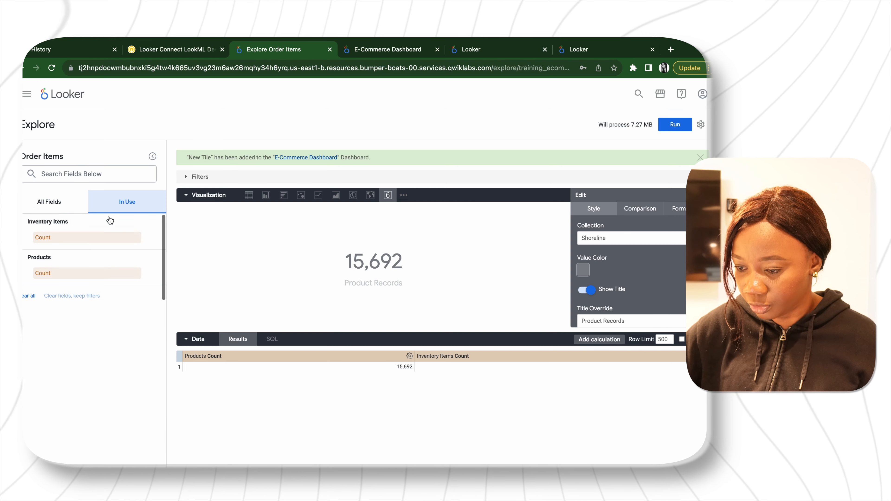
{"action": "left_click", "coordinate": [77, 273]}
{"action": "left_click", "coordinate": [65, 203]}
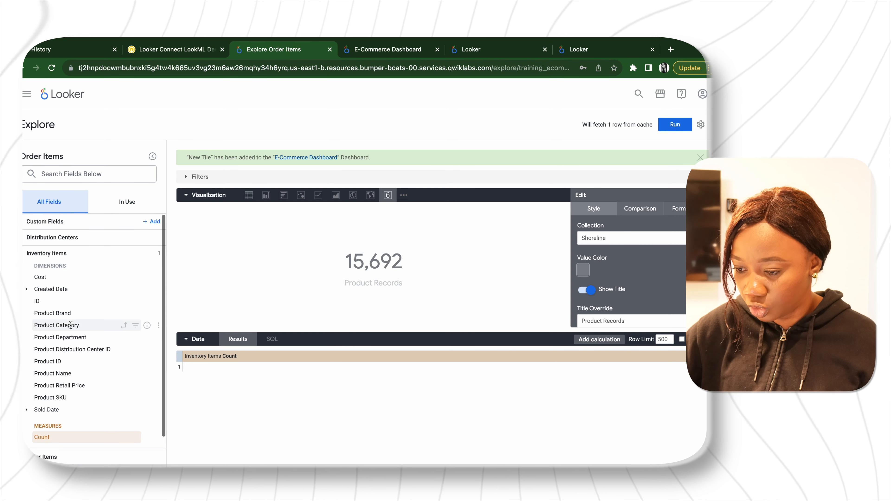
- Try breaking the inventory count down by Product Brand and by Product Category instead, running the query for each
{"action": "left_click", "coordinate": [66, 313]}
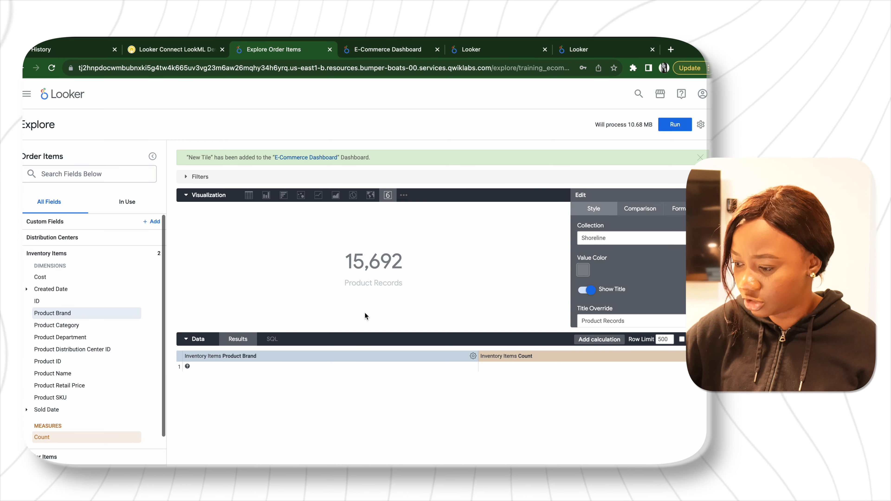
{"action": "left_click", "coordinate": [681, 126]}
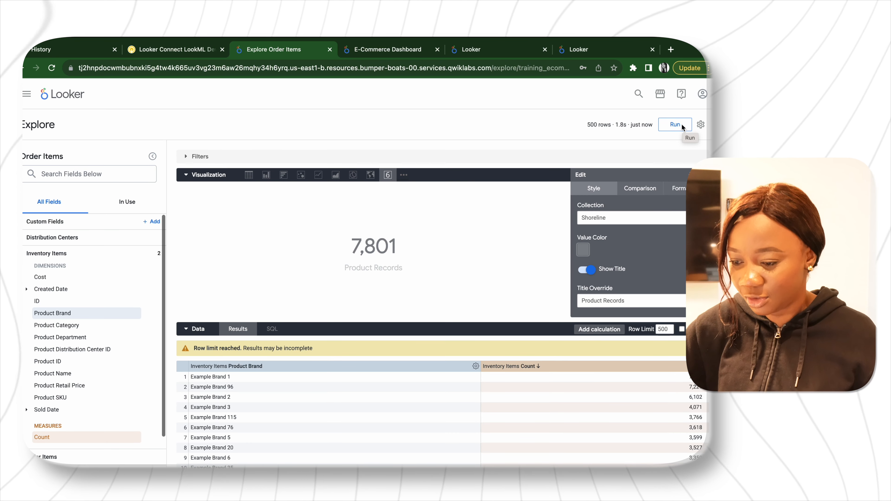
{"action": "left_click", "coordinate": [82, 325]}
{"action": "left_click", "coordinate": [80, 313]}
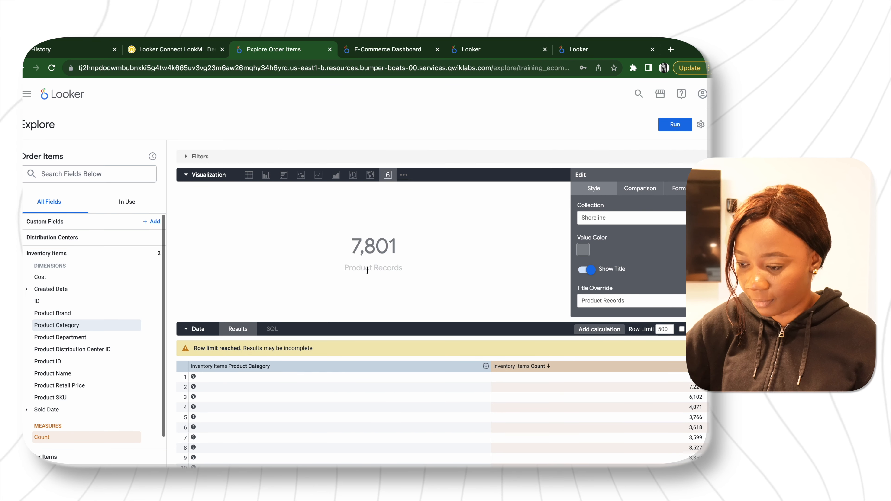
{"action": "left_click", "coordinate": [668, 127]}
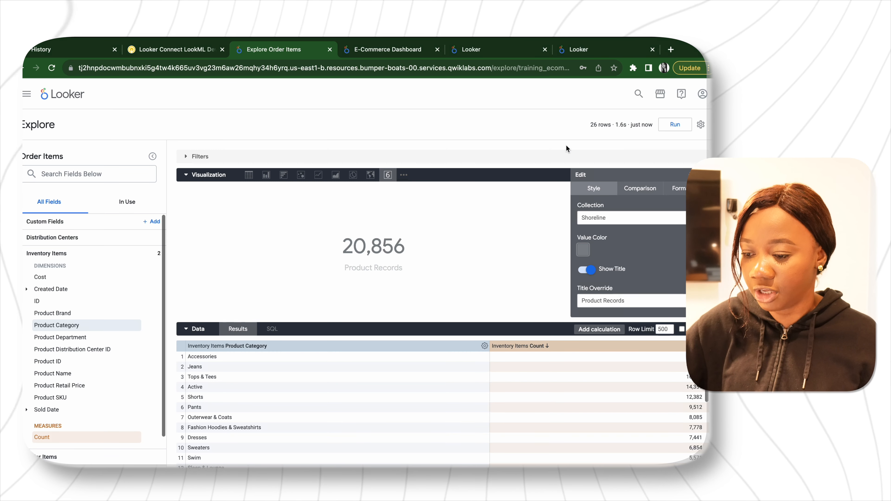
- Replace the Product Category dimension with Product Department from Inventory Items, and run the query
{"action": "left_click", "coordinate": [101, 336]}
{"action": "left_click", "coordinate": [98, 327]}
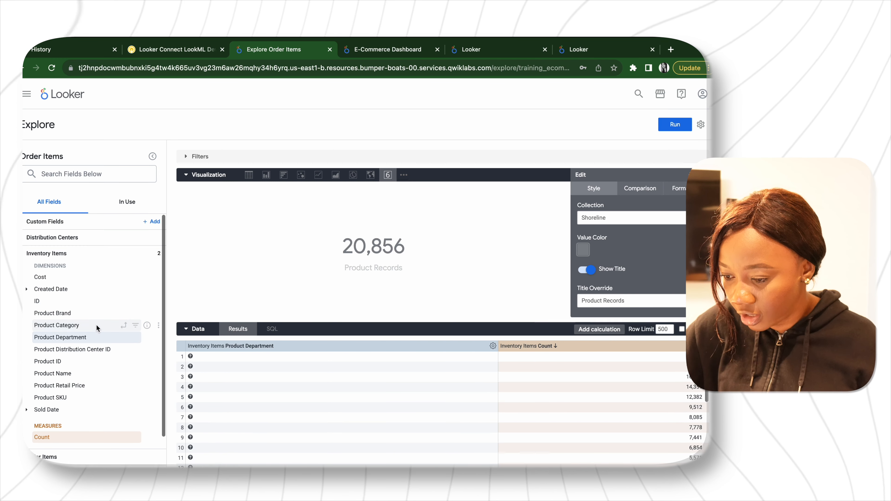
{"action": "left_click", "coordinate": [670, 125]}
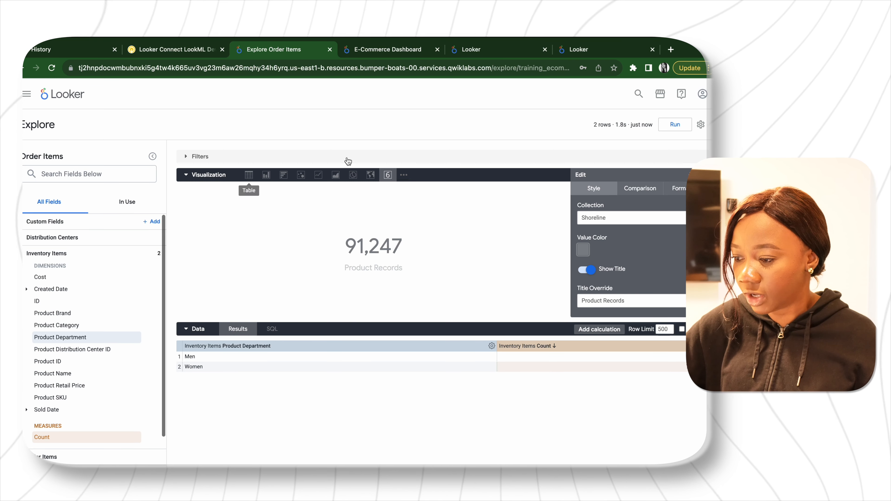
- Show the inventory count by department as a pie chart and set its value labels to Labels
{"action": "left_click", "coordinate": [353, 177]}
{"action": "mouse_move", "coordinate": [384, 242]}
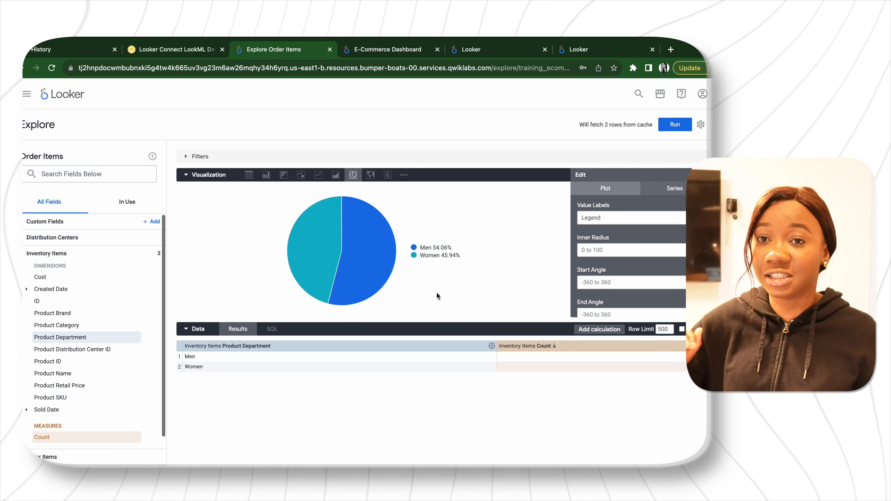
{"action": "scroll", "coordinate": [610, 259], "scroll_direction": "up", "scroll_amount": 1}
{"action": "scroll", "coordinate": [611, 260], "scroll_direction": "down", "scroll_amount": 1}
{"action": "scroll", "coordinate": [610, 261], "scroll_direction": "up", "scroll_amount": 1}
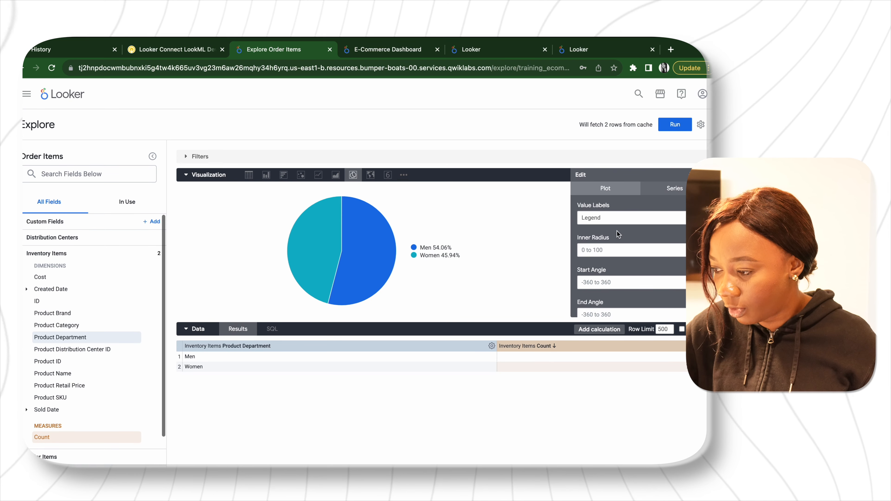
{"action": "left_click", "coordinate": [655, 189]}
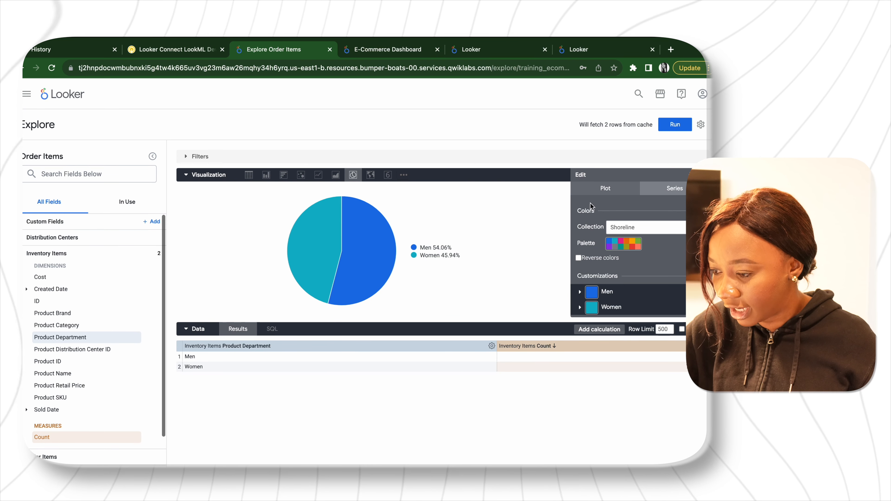
{"action": "left_click", "coordinate": [606, 189]}
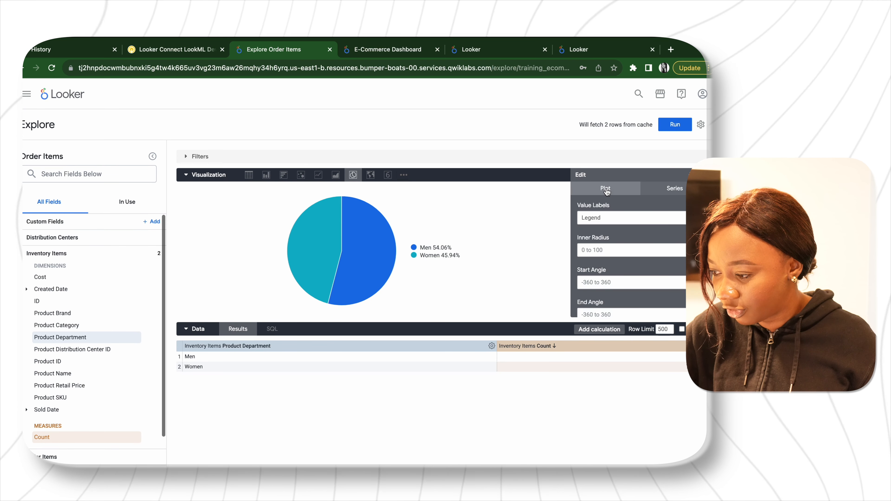
{"action": "left_click", "coordinate": [634, 221]}
{"action": "left_click", "coordinate": [615, 227]}
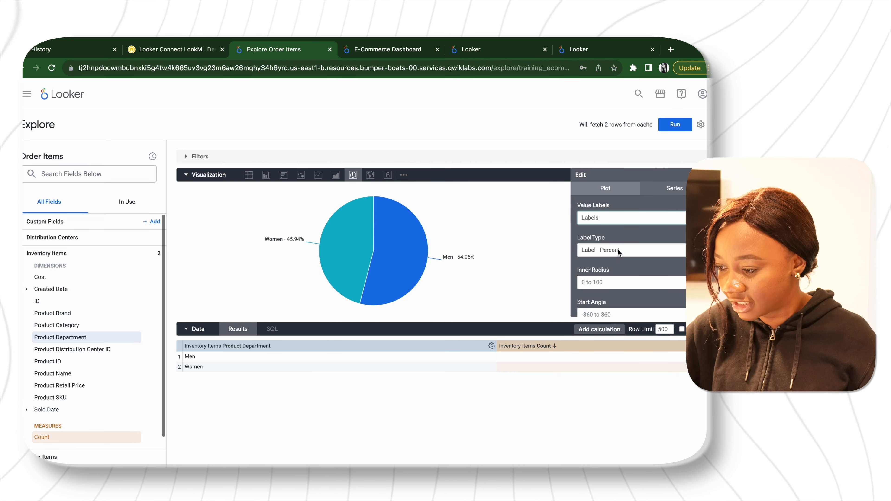
- Try the Percent, Label - Value, Value and Label types on the pie chart, and restore Label - Percent
{"action": "left_click", "coordinate": [617, 248]}
{"action": "left_click", "coordinate": [612, 237]}
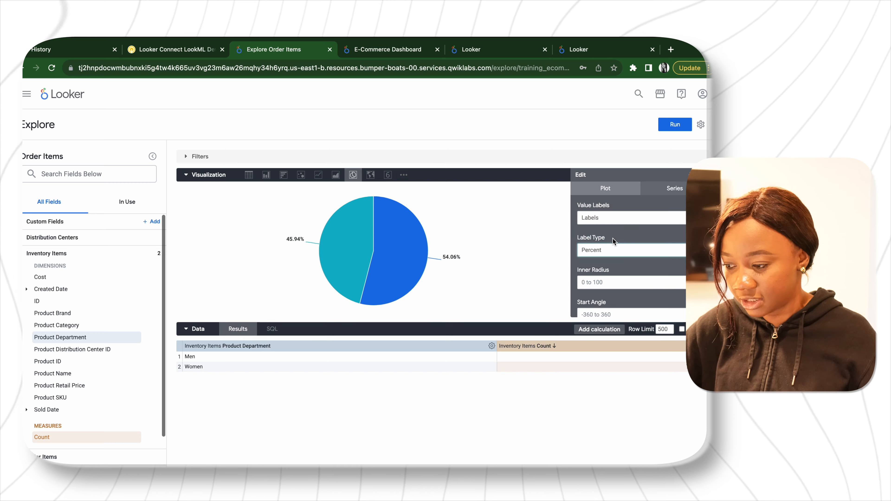
{"action": "left_click", "coordinate": [612, 246]}
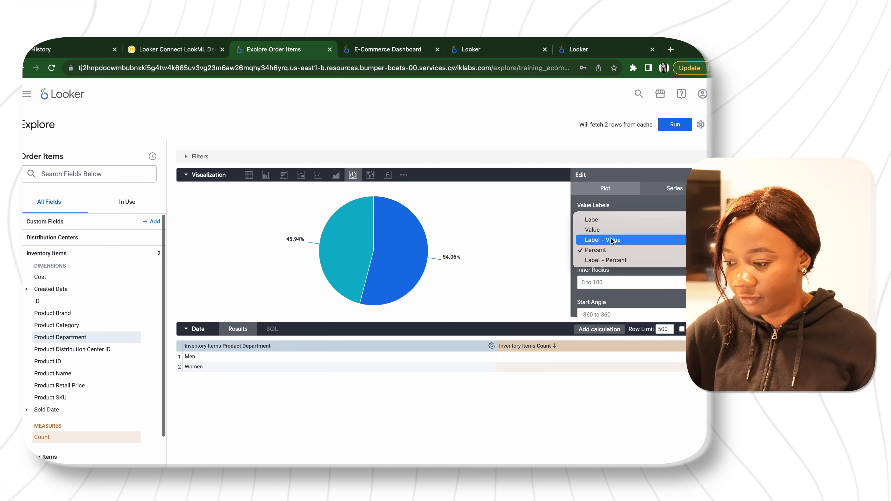
{"action": "left_click", "coordinate": [610, 240]}
{"action": "left_click", "coordinate": [608, 249]}
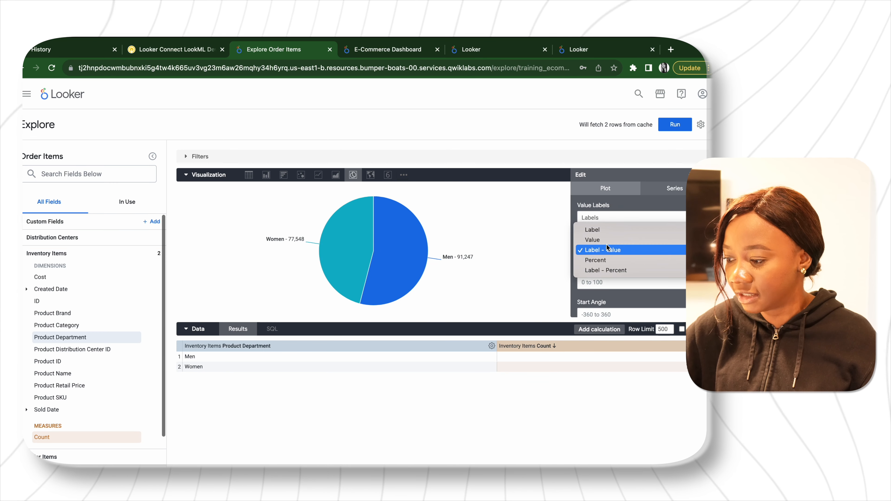
{"action": "left_click", "coordinate": [604, 240]}
{"action": "left_click", "coordinate": [606, 250]}
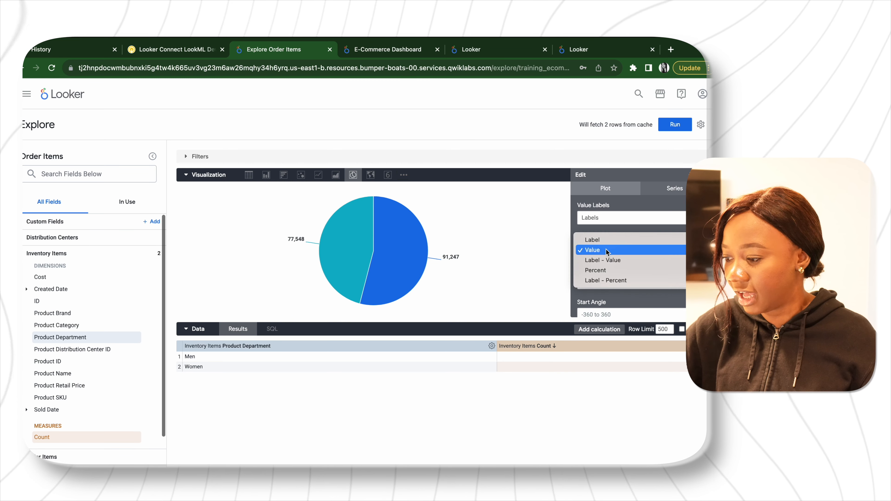
{"action": "left_click", "coordinate": [606, 240]}
{"action": "left_click", "coordinate": [610, 252]}
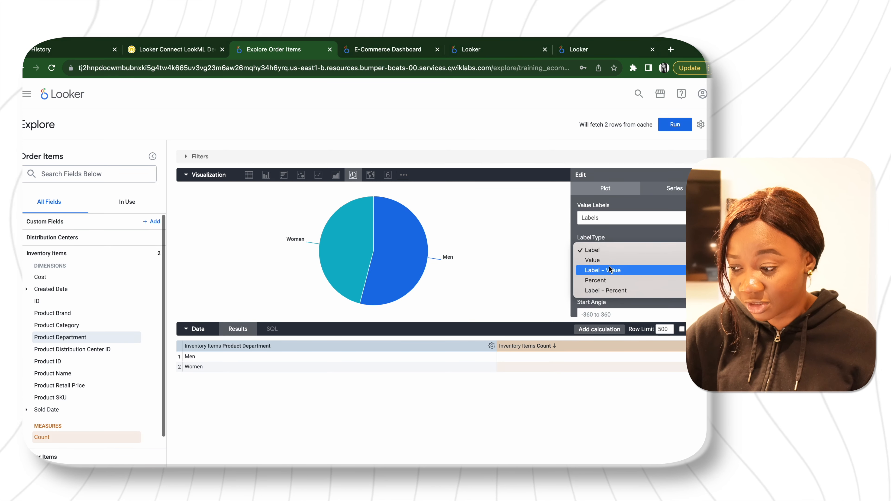
{"action": "left_click", "coordinate": [610, 289]}
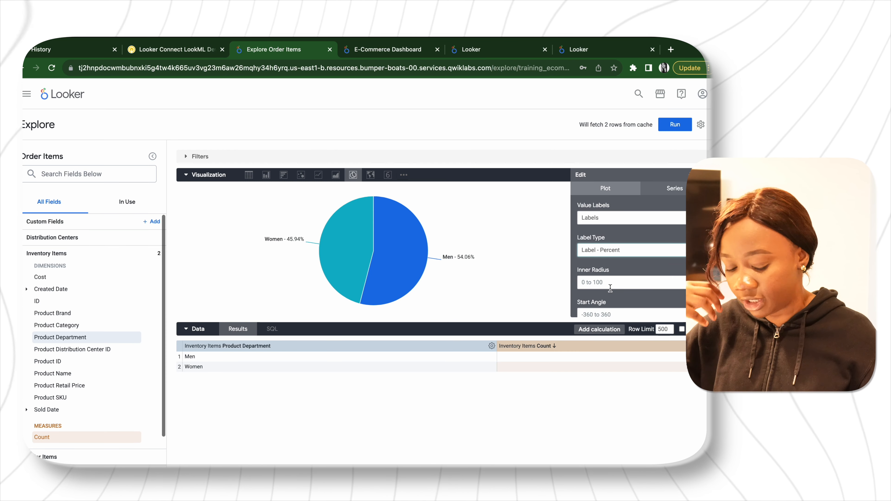
- Color the pie chart's Women slice pink after checking the existing tiles on the E-Commerce Dashboard
{"action": "scroll", "coordinate": [602, 258], "scroll_direction": "down", "scroll_amount": 2}
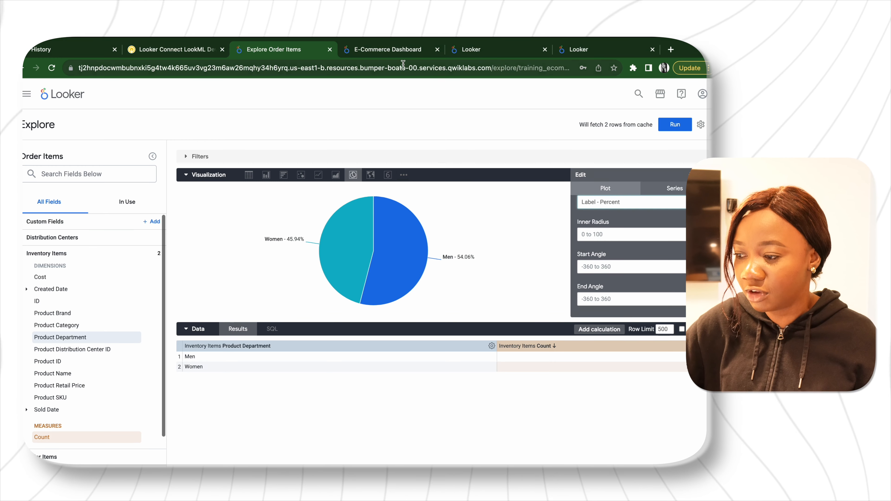
{"action": "left_click", "coordinate": [390, 52]}
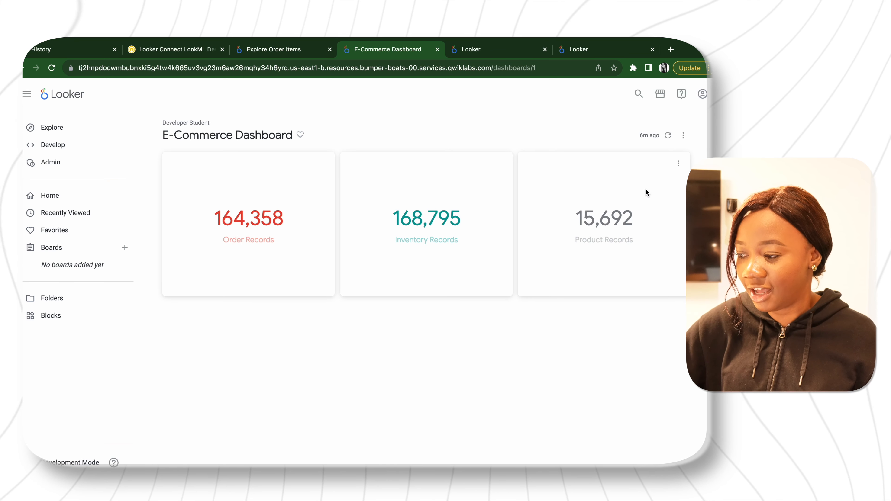
{"action": "left_click", "coordinate": [287, 50]}
{"action": "mouse_move", "coordinate": [362, 211]}
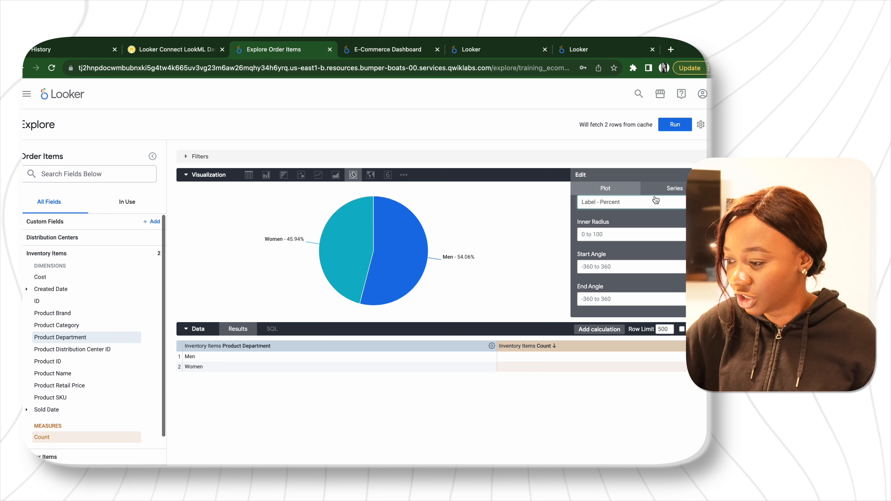
{"action": "left_click", "coordinate": [666, 191]}
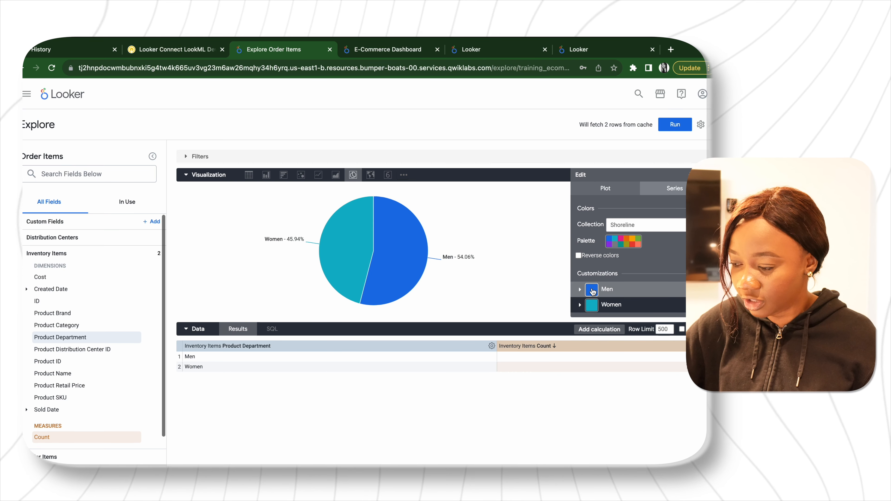
{"action": "left_click", "coordinate": [591, 308]}
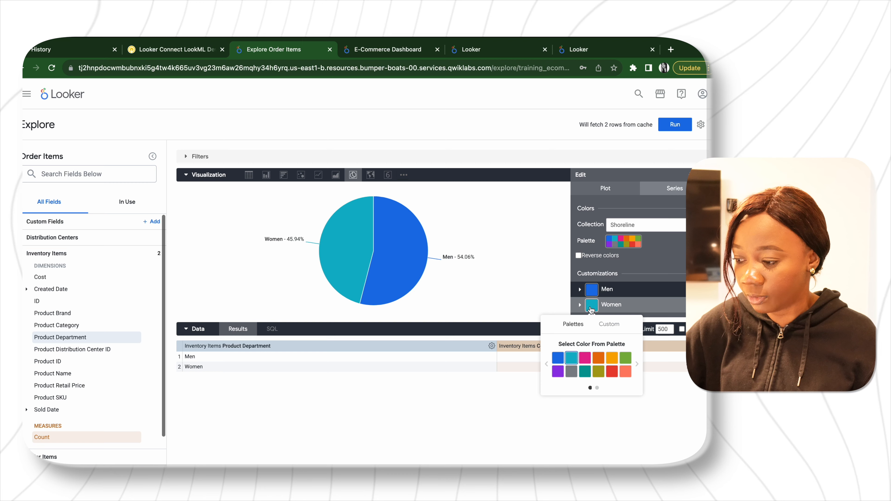
{"action": "left_click", "coordinate": [584, 357]}
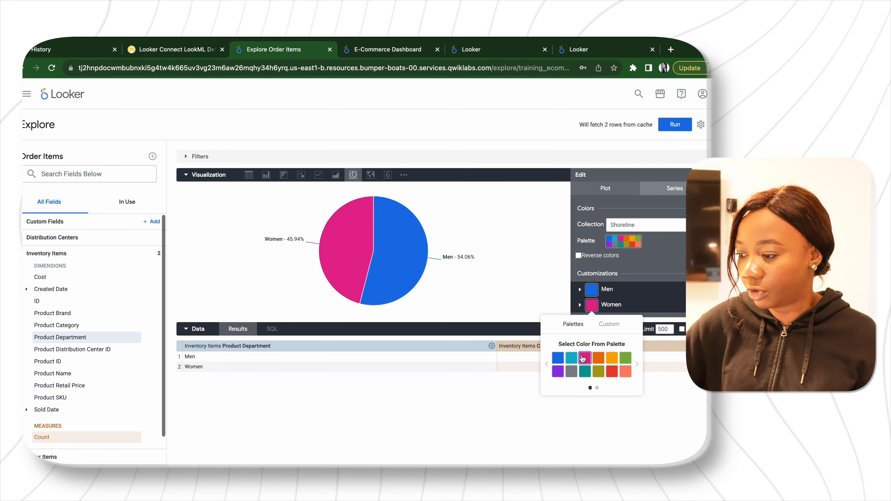
{"action": "left_click", "coordinate": [605, 188]}
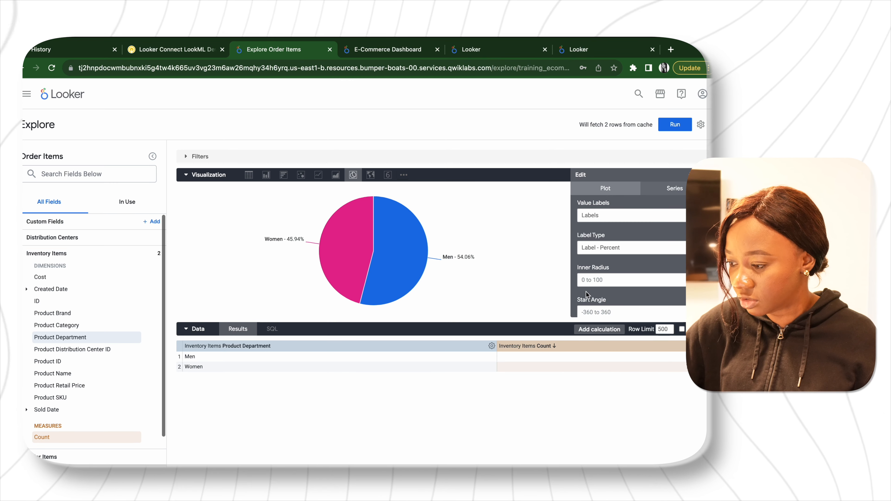
{"action": "scroll", "coordinate": [585, 291], "scroll_direction": "down", "scroll_amount": 2}
{"action": "scroll", "coordinate": [617, 248], "scroll_direction": "up", "scroll_amount": 2}
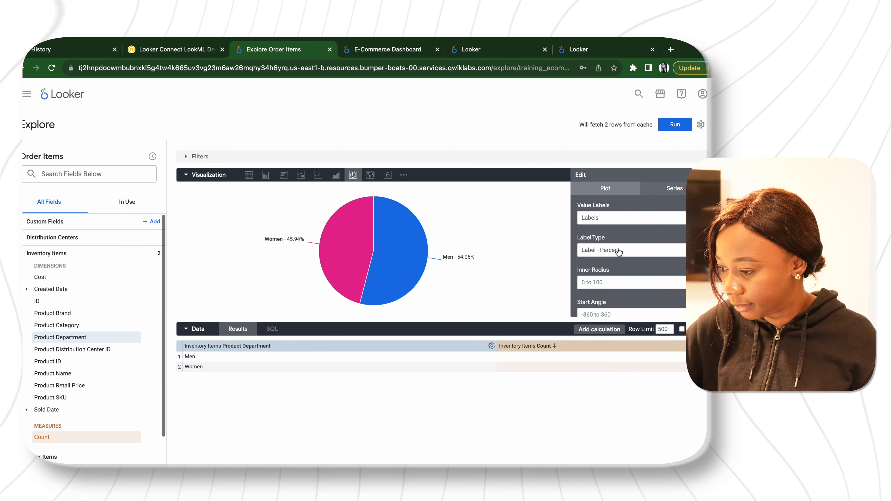
{"action": "scroll", "coordinate": [646, 239], "scroll_direction": "down", "scroll_amount": 2}
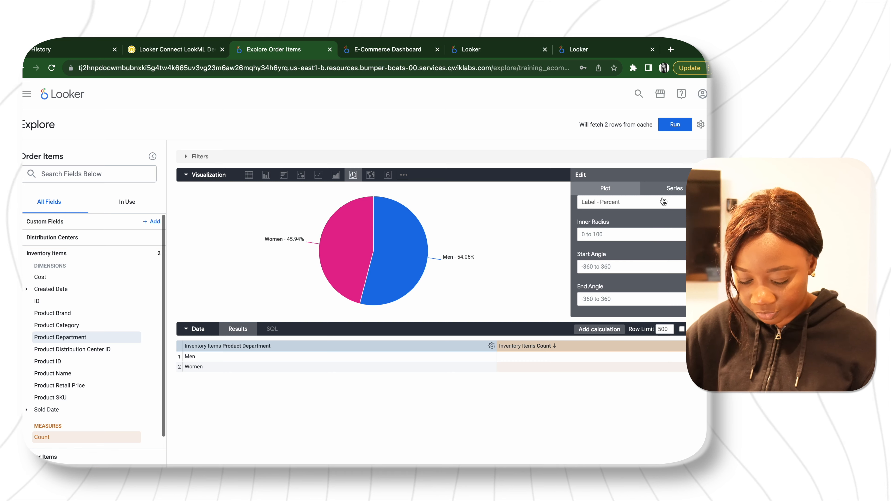
- Rerun the query and save the pie chart to the existing E-Commerce Dashboard in the Developer Student folder
{"action": "left_click", "coordinate": [675, 125]}
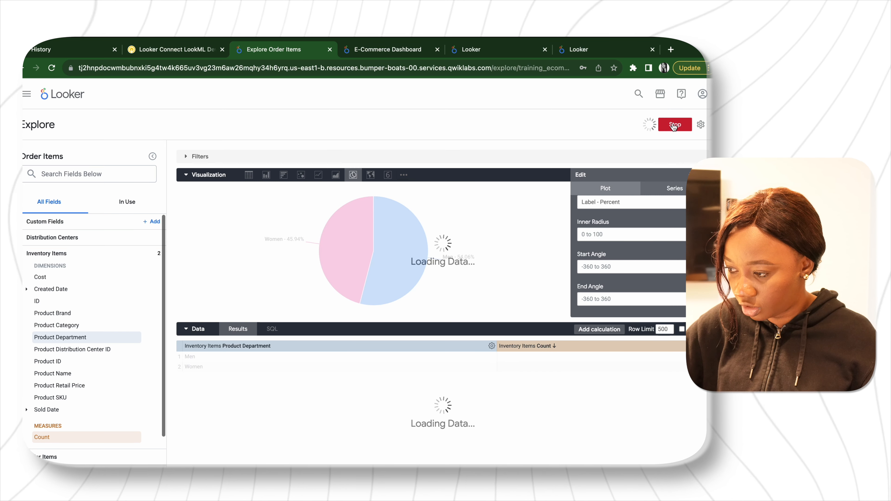
{"action": "left_click", "coordinate": [700, 124]}
{"action": "mouse_move", "coordinate": [654, 154]}
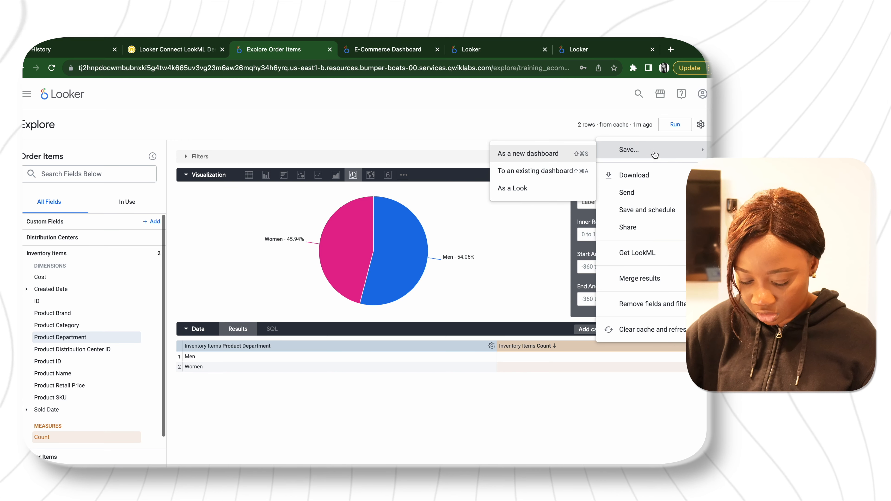
{"action": "left_click", "coordinate": [535, 171]}
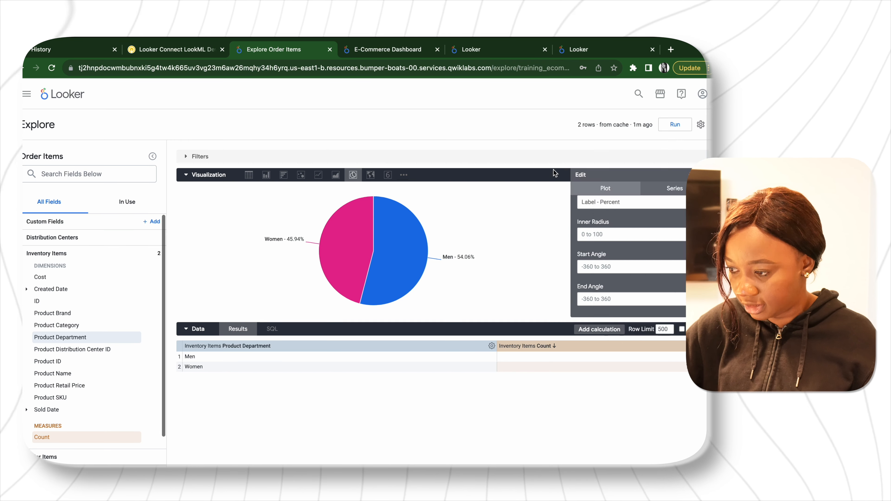
{"action": "left_click", "coordinate": [239, 206]}
{"action": "left_click", "coordinate": [317, 207]}
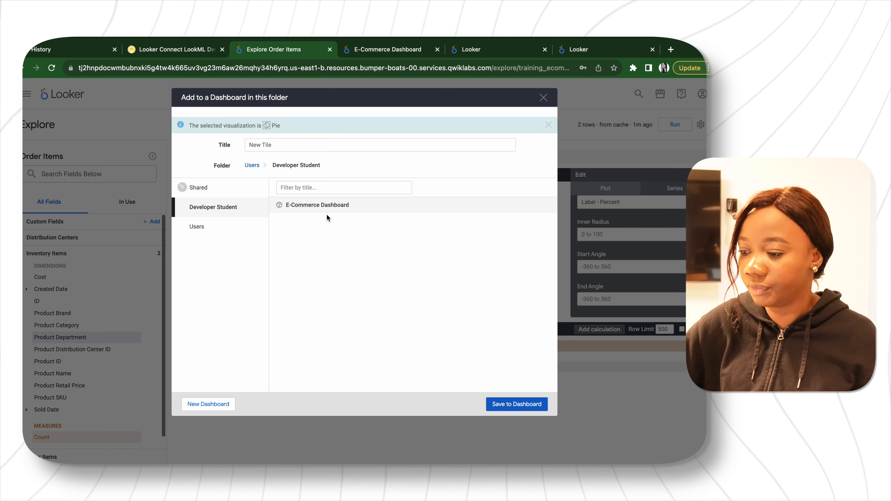
{"action": "left_click", "coordinate": [514, 404]}
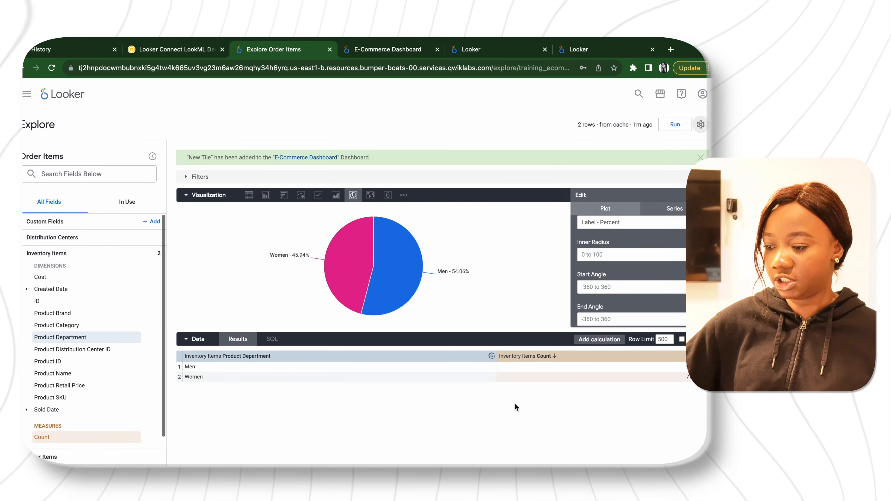
- Reload the E-Commerce Dashboard to load the added pie chart tile, and open the dashboard for editing
{"action": "left_click", "coordinate": [387, 51]}
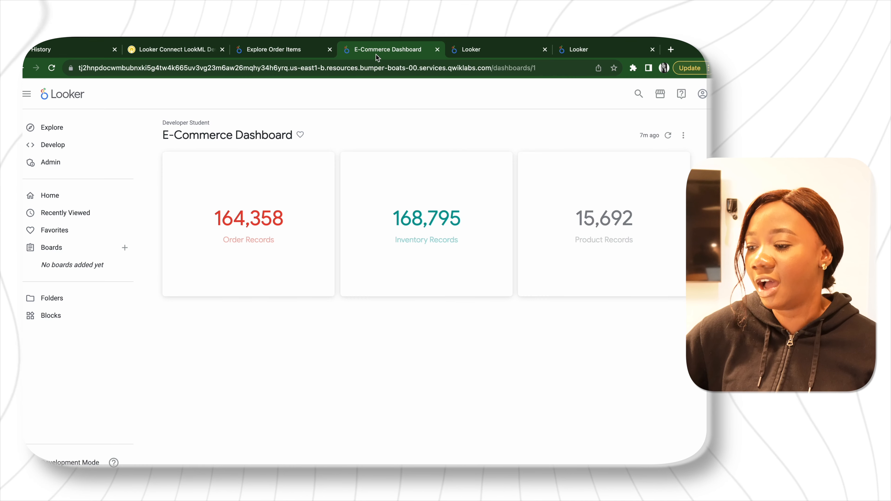
{"action": "left_click", "coordinate": [50, 68]}
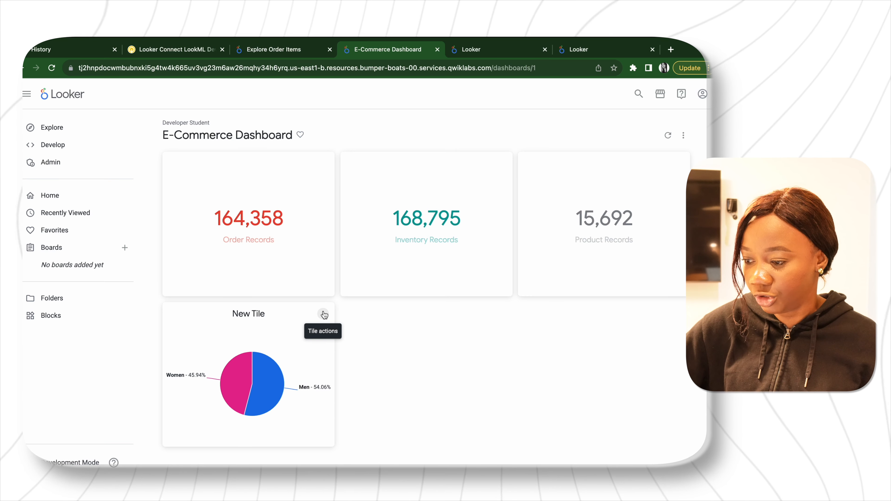
{"action": "left_click", "coordinate": [683, 136]}
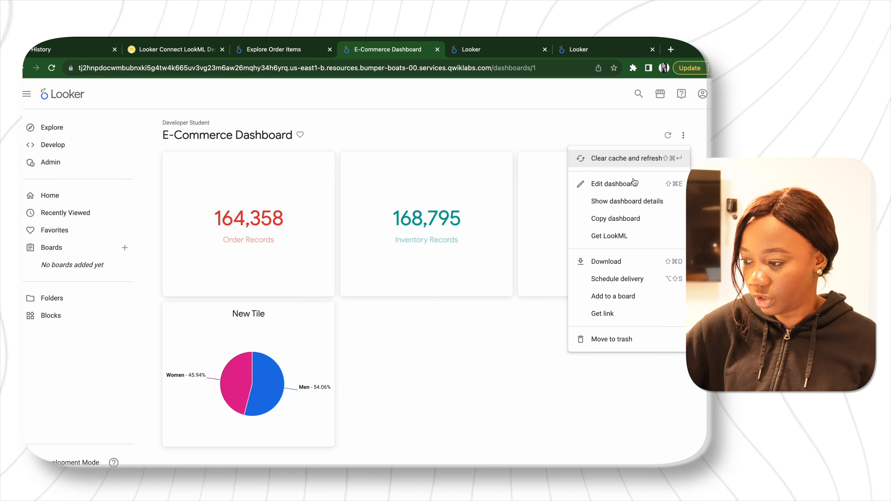
{"action": "left_click", "coordinate": [628, 182]}
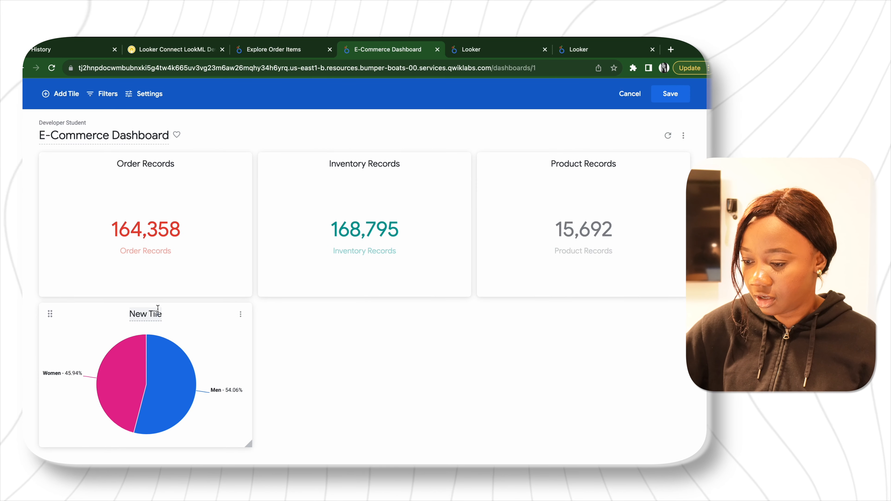
- Rename the pie chart tile as Inventory by Department and save the dashboard
{"action": "left_click_drag", "start_coordinate": [164, 314], "coordinate": [136, 315]}
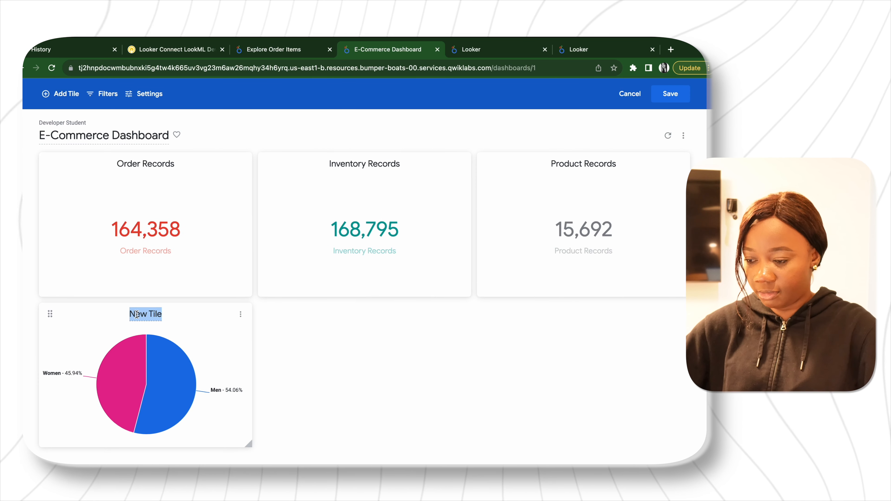
{"action": "left_click", "coordinate": [137, 315]}
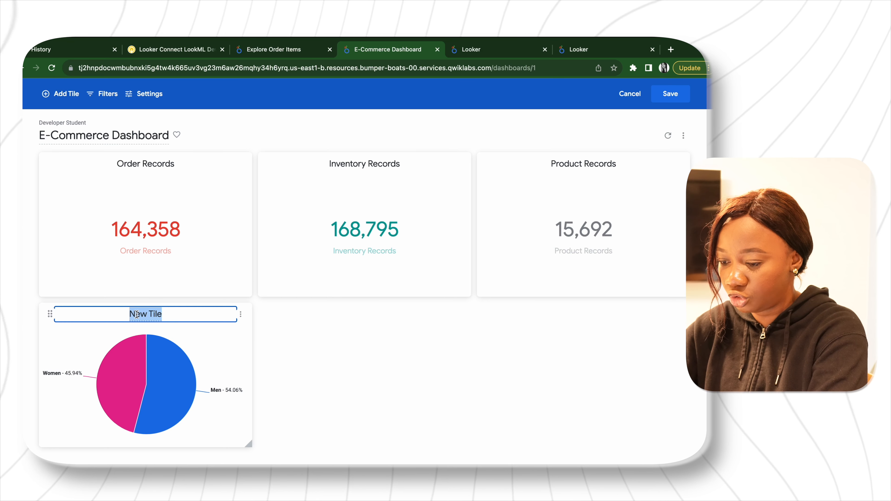
{"action": "type", "text": "Inv"}
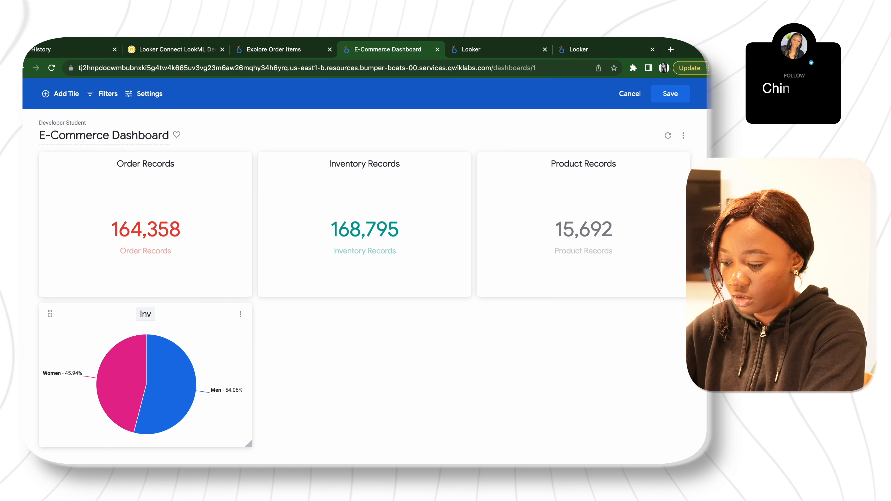
{"action": "type", "text": "entory by Depart"}
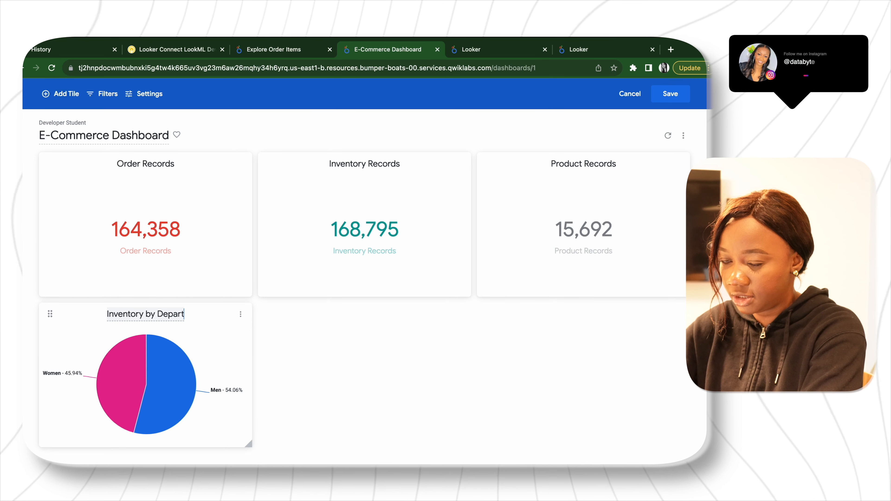
{"action": "type", "text": "ment"}
{"action": "left_click", "coordinate": [420, 261]}
{"action": "left_click", "coordinate": [679, 96]}
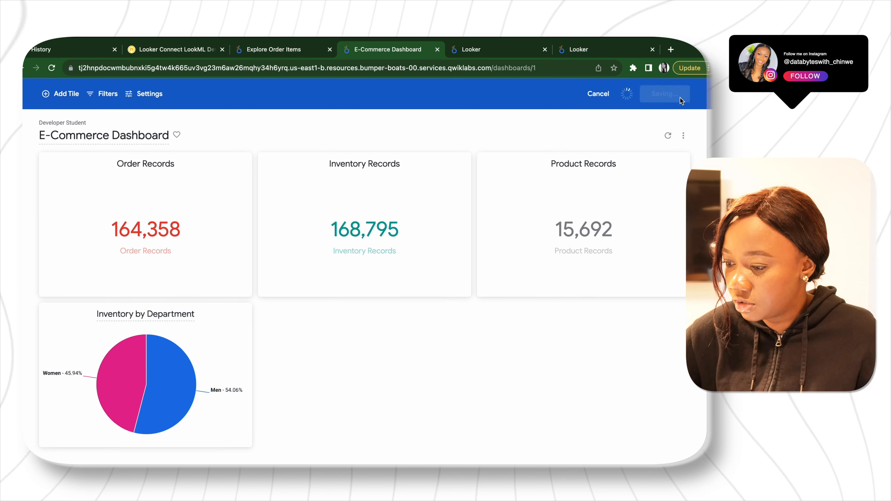
- Return to the Order Items Explore and remove the Inventory Items Count and Product Department fields from the query
{"action": "left_click", "coordinate": [297, 53]}
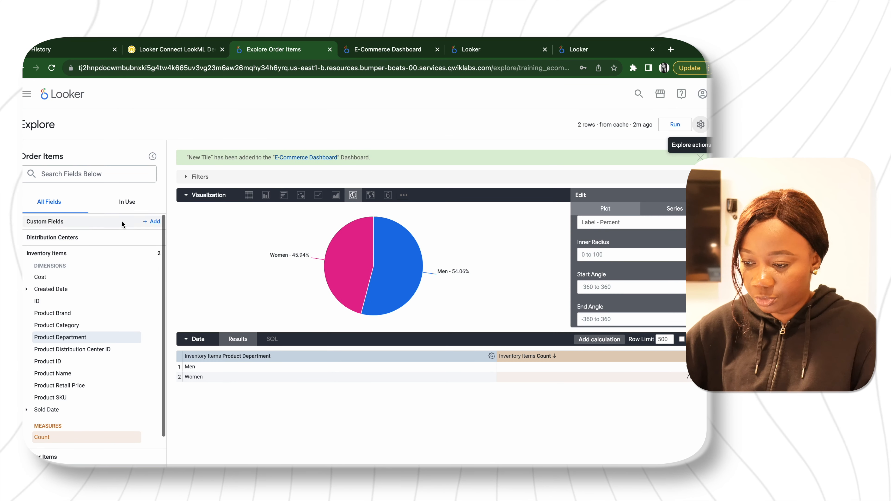
{"action": "left_click", "coordinate": [127, 202]}
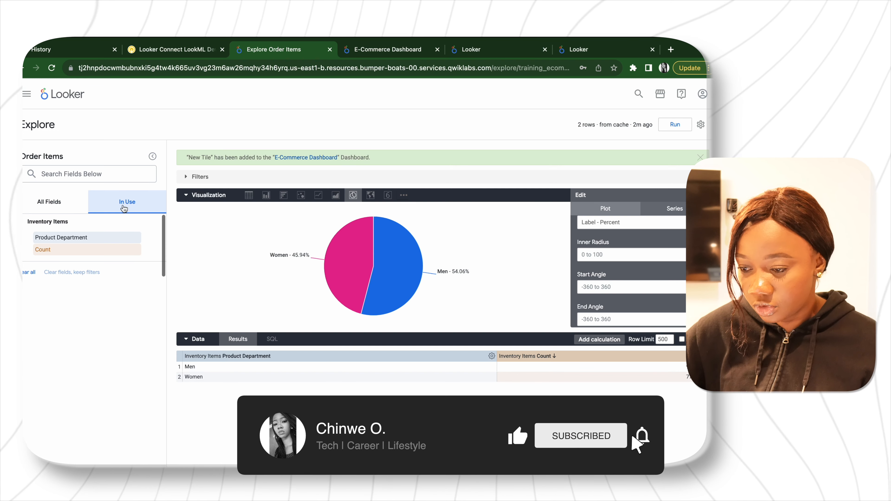
{"action": "left_click", "coordinate": [48, 211]}
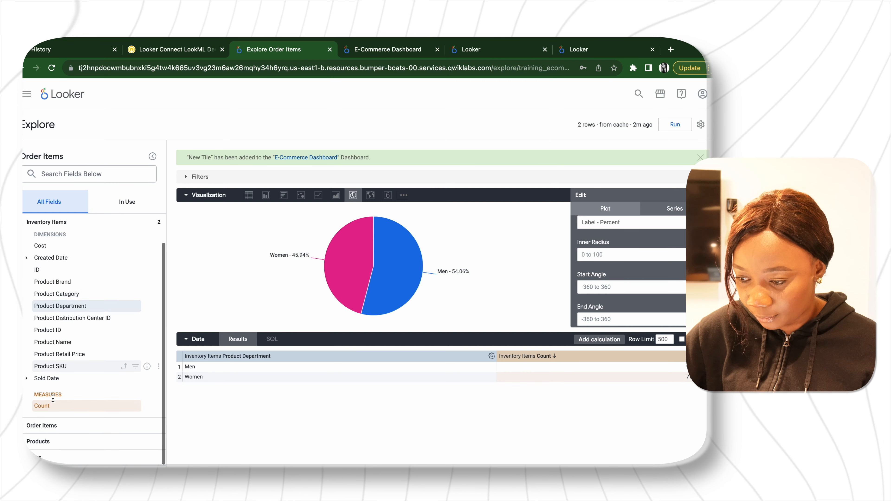
{"action": "left_click", "coordinate": [124, 203]}
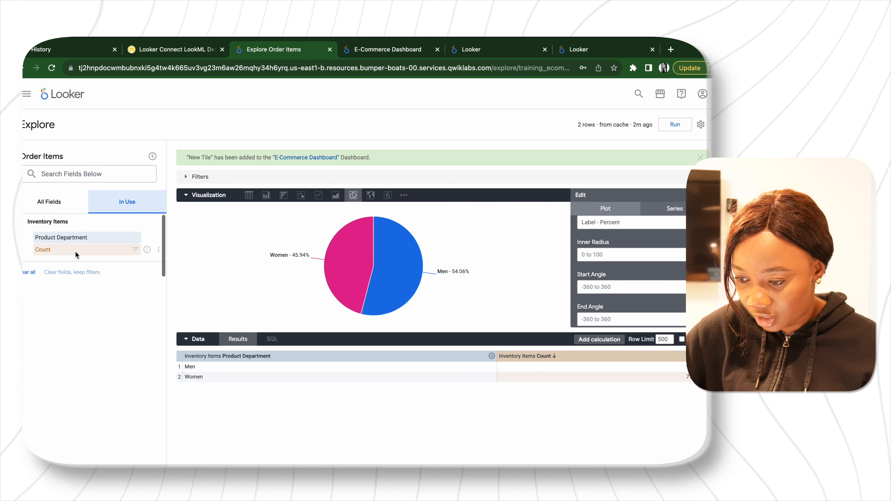
{"action": "left_click", "coordinate": [76, 250]}
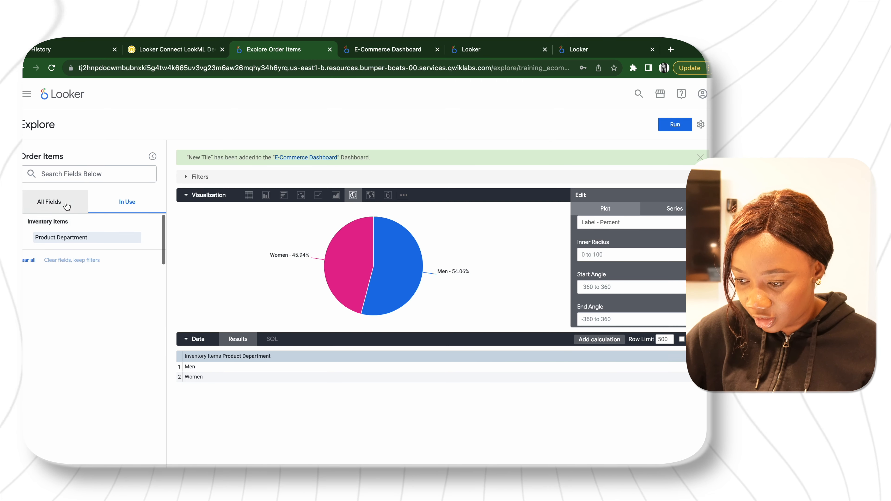
{"action": "left_click", "coordinate": [64, 238]}
{"action": "left_click", "coordinate": [47, 202]}
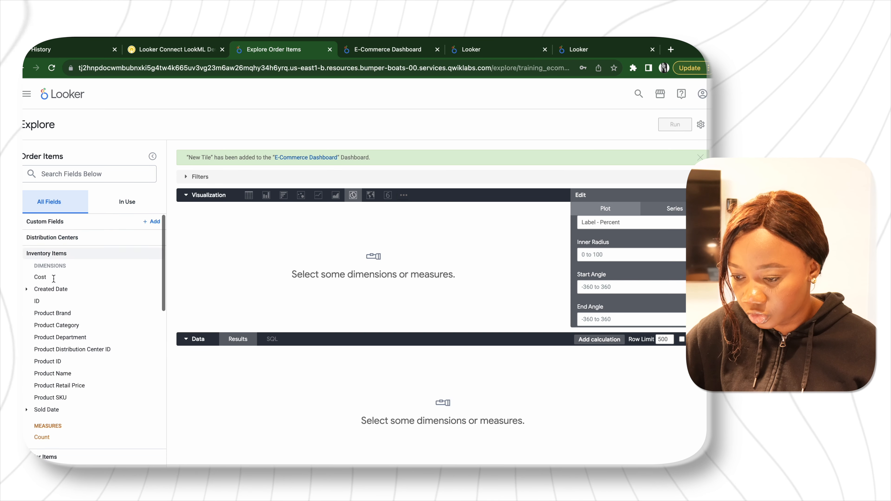
- Add the Quarter timeframe of Sold Date from Inventory Items to the query
{"action": "left_click", "coordinate": [46, 253]}
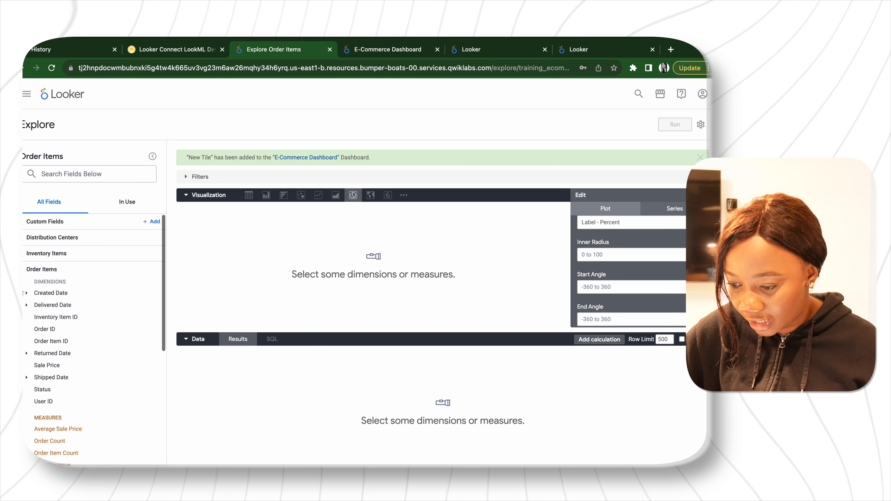
{"action": "scroll", "coordinate": [40, 396], "scroll_direction": "down", "scroll_amount": 1}
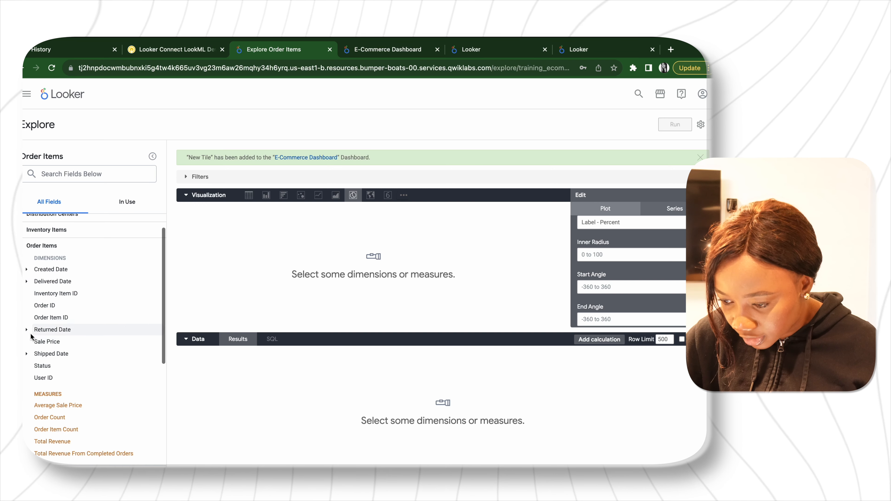
{"action": "scroll", "coordinate": [51, 345], "scroll_direction": "down", "scroll_amount": 2}
{"action": "scroll", "coordinate": [51, 345], "scroll_direction": "down", "scroll_amount": 5}
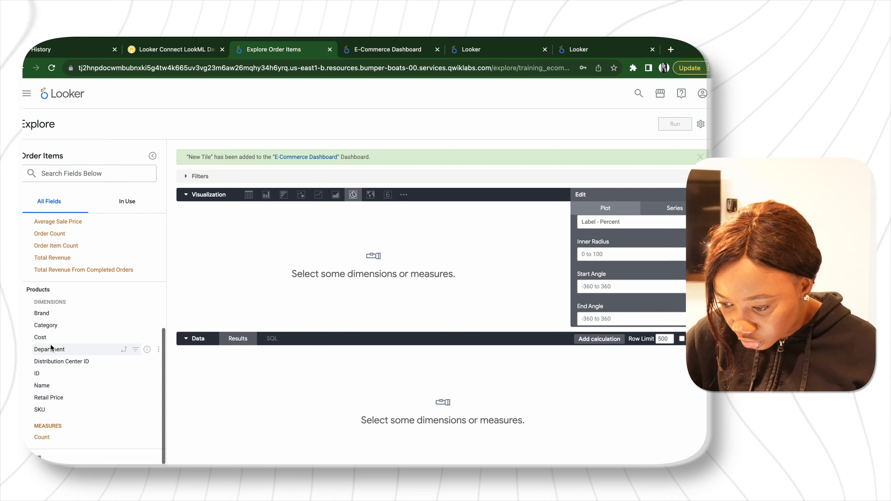
{"action": "scroll", "coordinate": [51, 347], "scroll_direction": "up", "scroll_amount": 6}
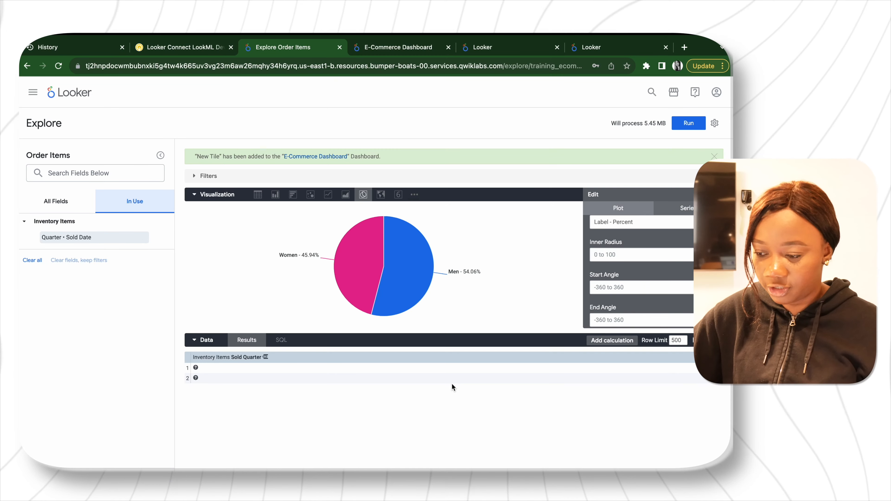
- Add the Inventory Items Count measure and the Product Department dimension to the query and run it
{"action": "left_click", "coordinate": [56, 201]}
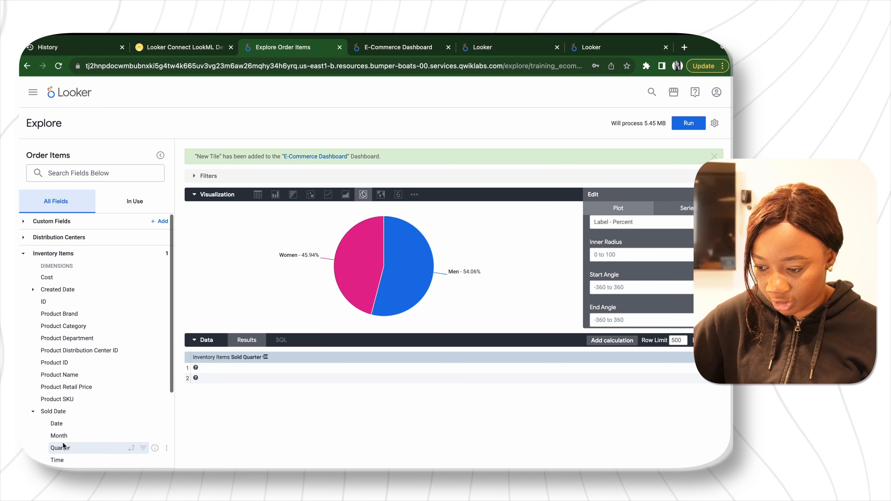
{"action": "scroll", "coordinate": [57, 418], "scroll_direction": "down", "scroll_amount": 2}
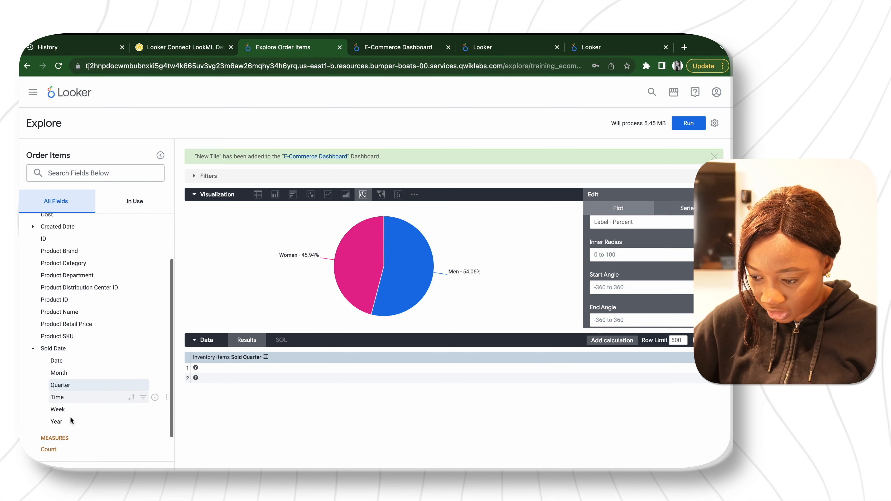
{"action": "scroll", "coordinate": [70, 416], "scroll_direction": "down", "scroll_amount": 2}
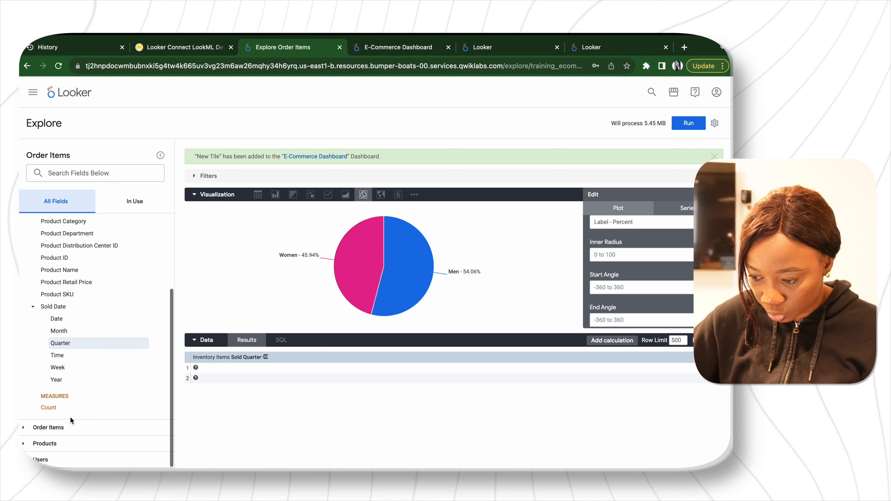
{"action": "left_click", "coordinate": [57, 408]}
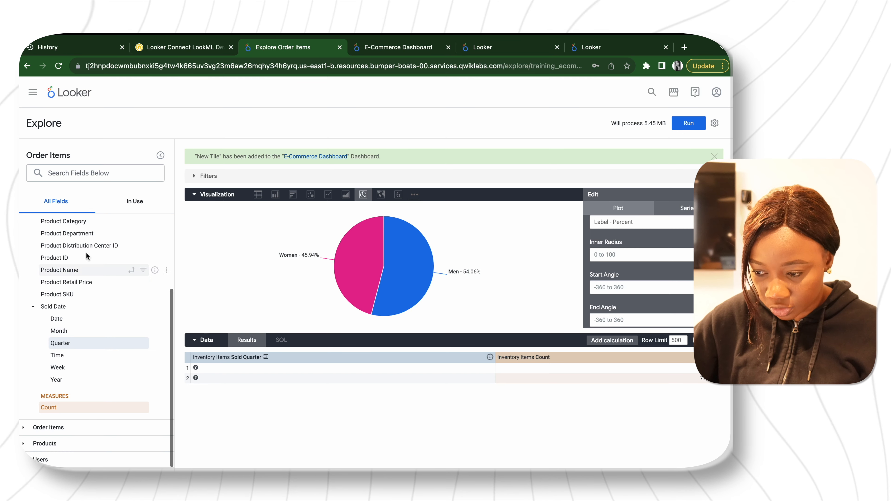
{"action": "left_click", "coordinate": [81, 234]}
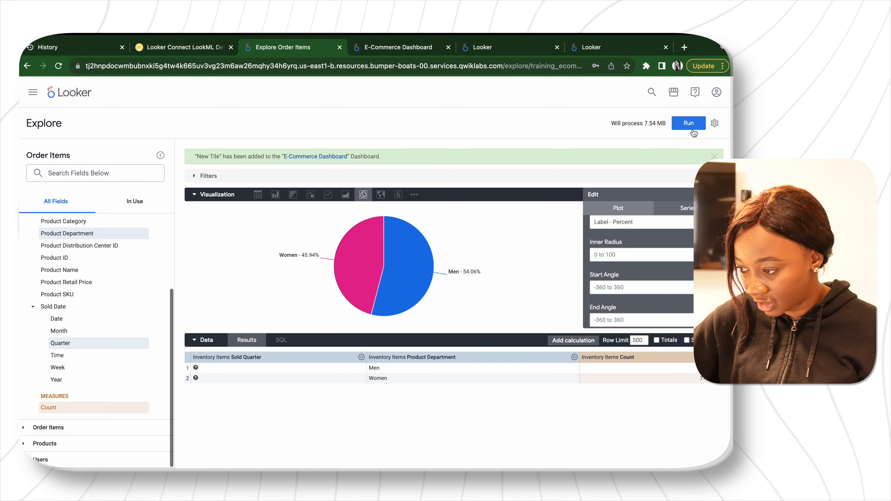
{"action": "left_click", "coordinate": [690, 122]}
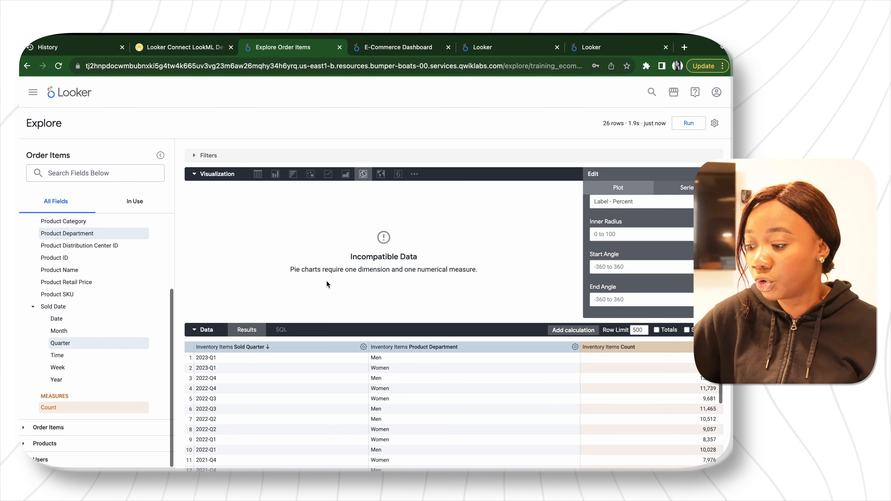
- Pivot the query by Product Department and rerun it
{"action": "left_click", "coordinate": [138, 206]}
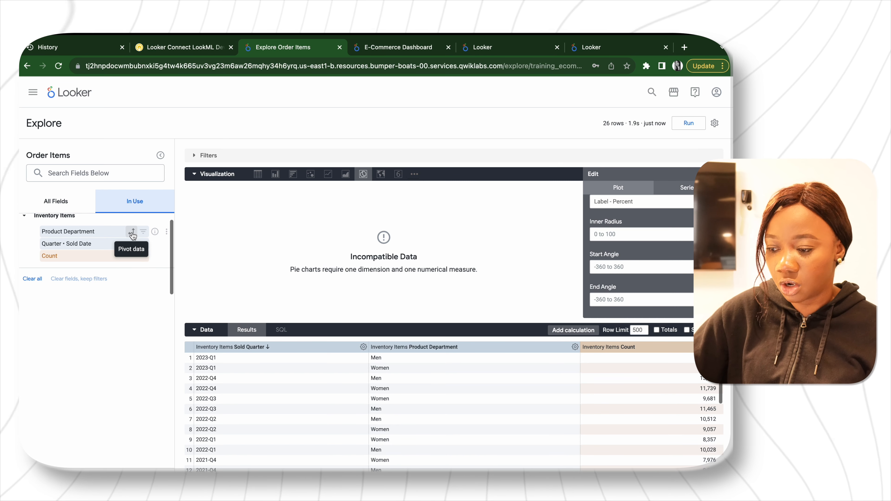
{"action": "left_click", "coordinate": [133, 232]}
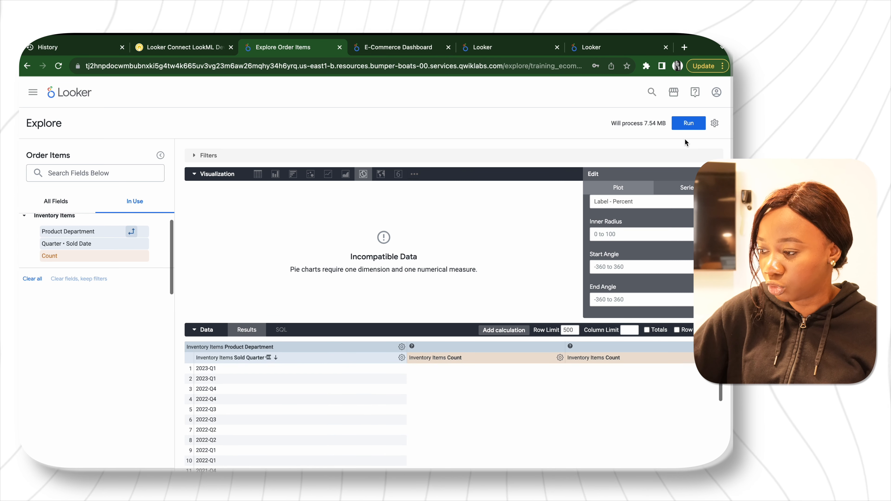
{"action": "left_click", "coordinate": [681, 122]}
- Switch the visualization to a column chart with stacked series positioning
{"action": "left_click", "coordinate": [275, 175]}
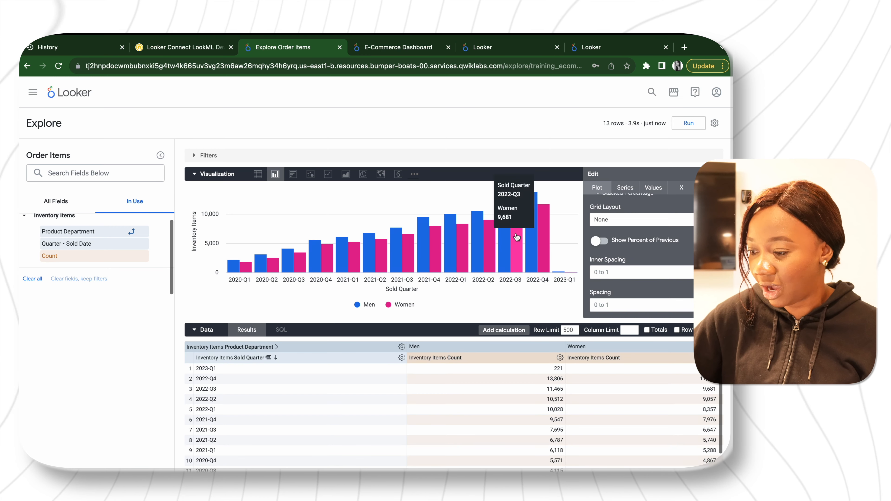
{"action": "mouse_move", "coordinate": [432, 260]}
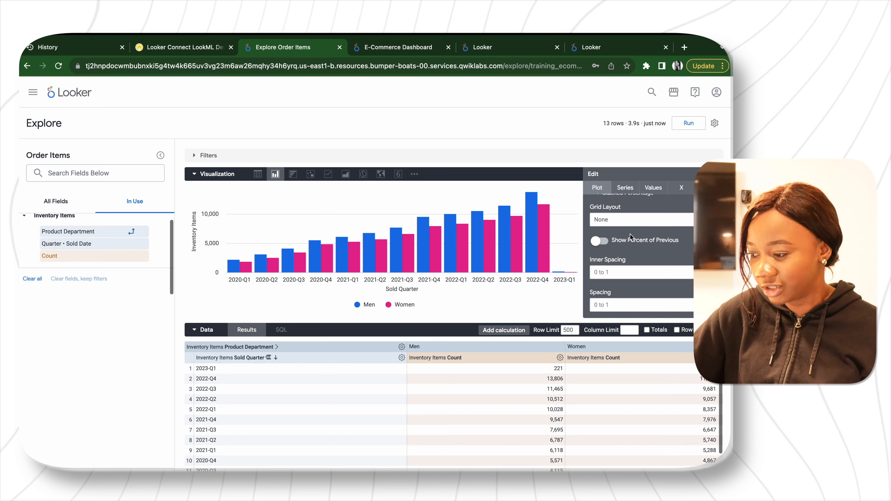
{"action": "scroll", "coordinate": [630, 234], "scroll_direction": "up", "scroll_amount": 2}
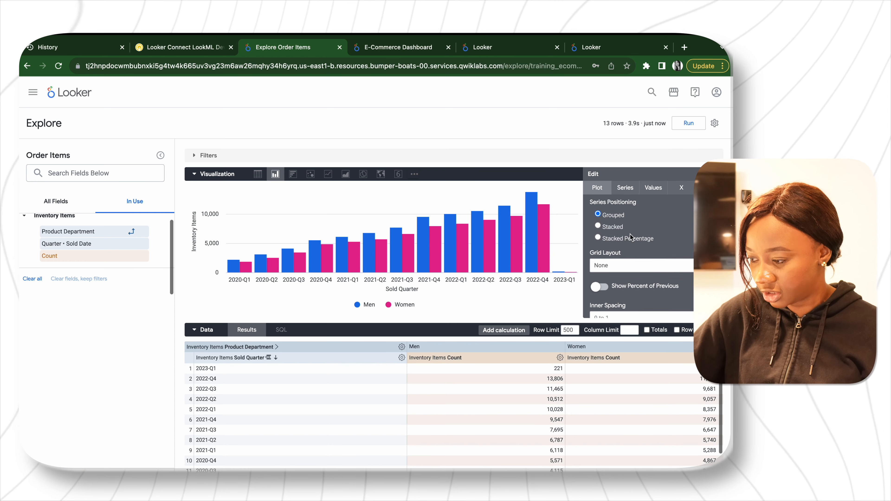
{"action": "left_click", "coordinate": [598, 228]}
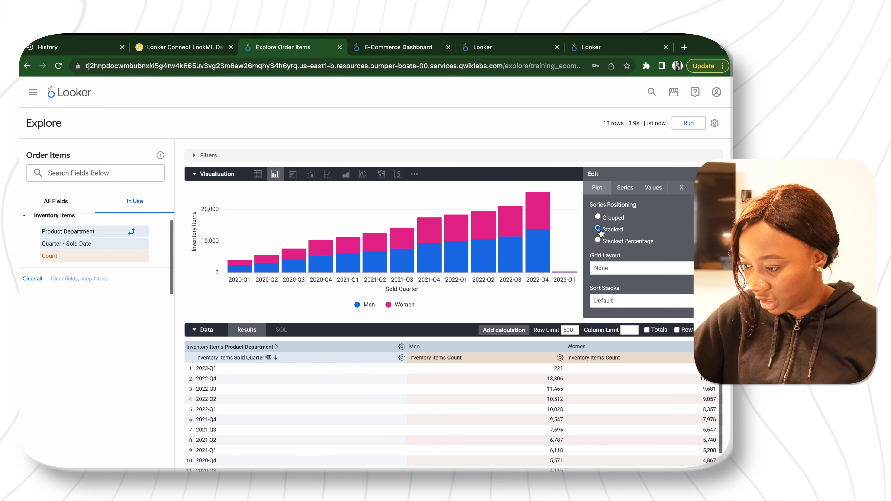
{"action": "left_click", "coordinate": [636, 272]}
{"action": "left_click", "coordinate": [662, 280]}
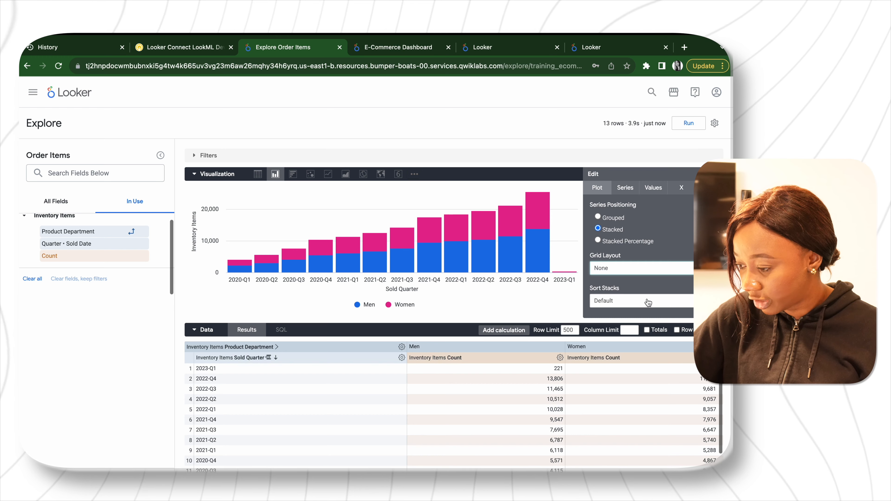
{"action": "scroll", "coordinate": [648, 303], "scroll_direction": "down", "scroll_amount": 5}
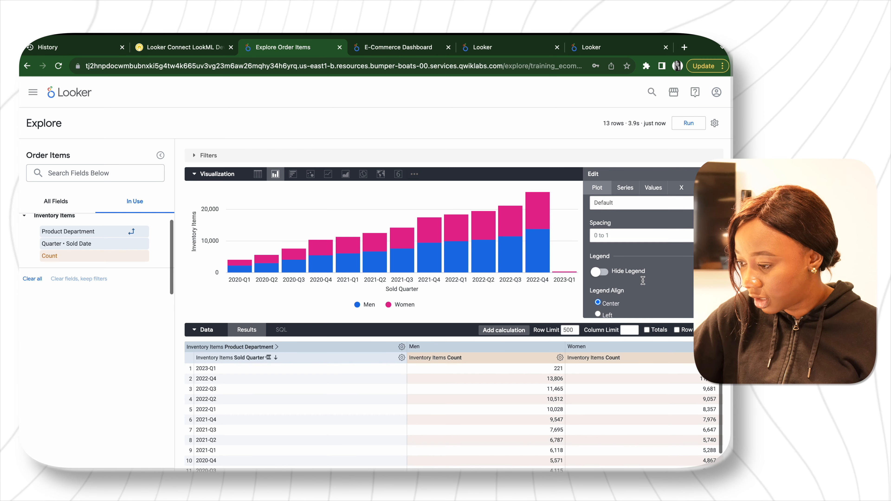
- Turn on value labels for the stacked column chart
{"action": "left_click", "coordinate": [650, 189]}
{"action": "left_click", "coordinate": [599, 206]}
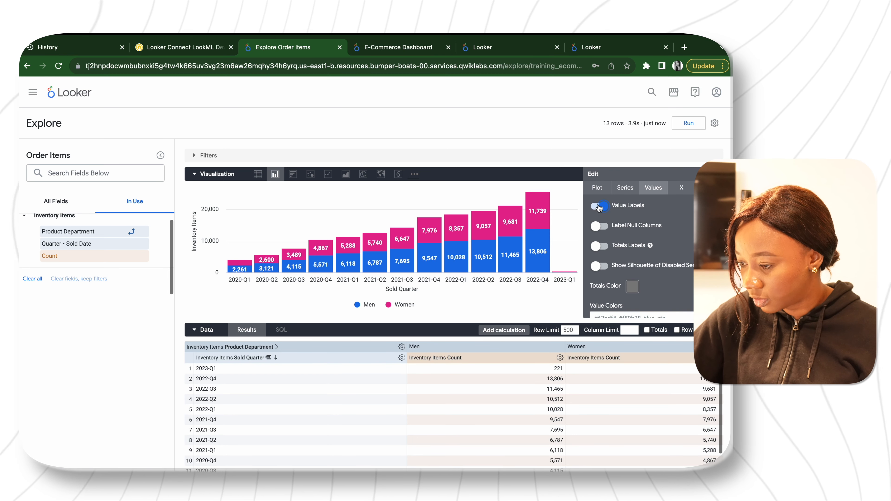
{"action": "scroll", "coordinate": [634, 254], "scroll_direction": "down", "scroll_amount": 1}
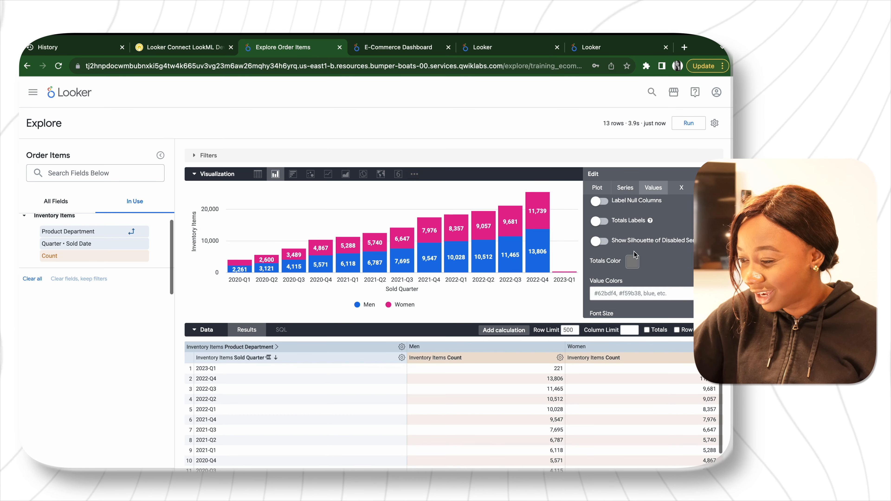
{"action": "scroll", "coordinate": [634, 254], "scroll_direction": "down", "scroll_amount": 2}
- Turn off the Y-axis gridlines of the column chart and dismiss the system notification
{"action": "left_click", "coordinate": [680, 189]}
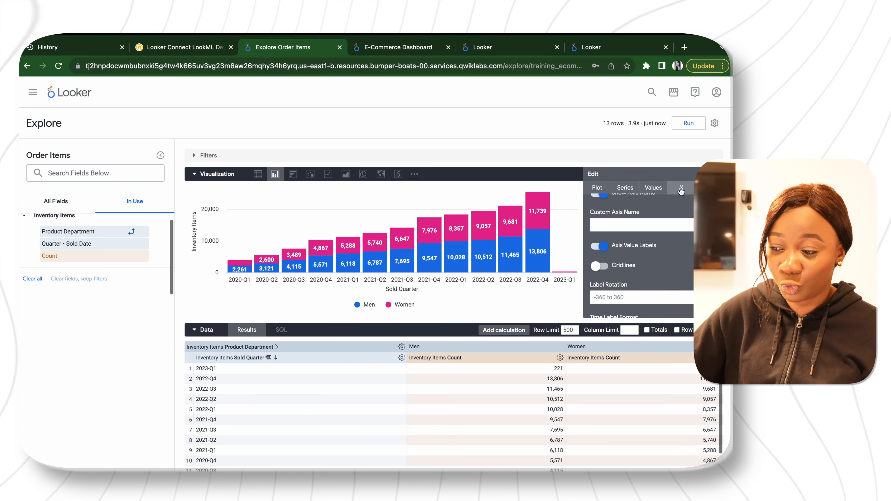
{"action": "scroll", "coordinate": [655, 294], "scroll_direction": "up", "scroll_amount": 3}
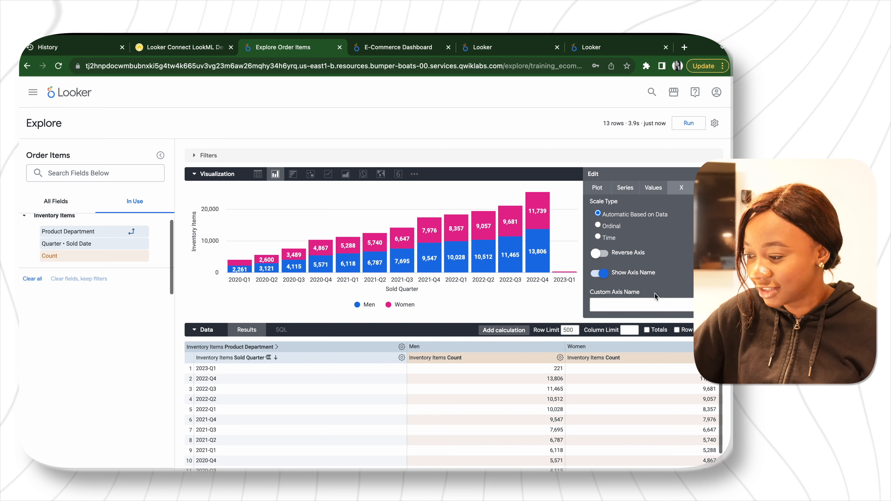
{"action": "left_click", "coordinate": [709, 187]}
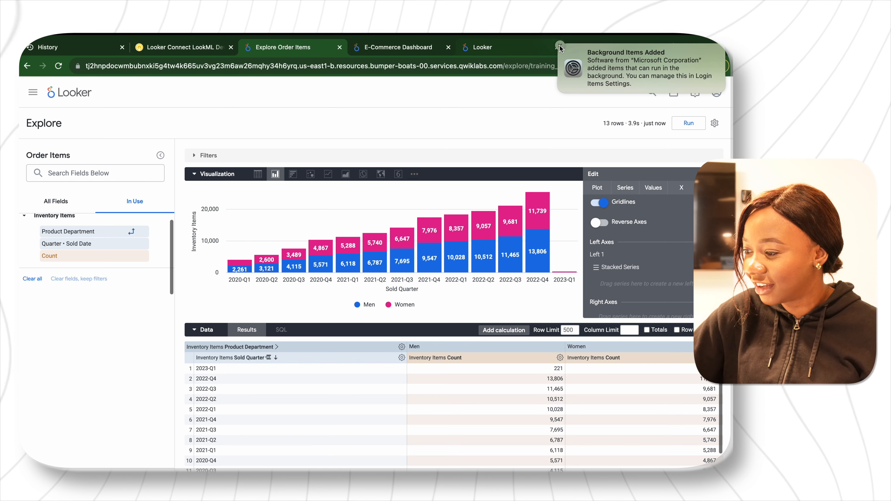
{"action": "left_click", "coordinate": [560, 46]}
{"action": "left_click", "coordinate": [600, 203]}
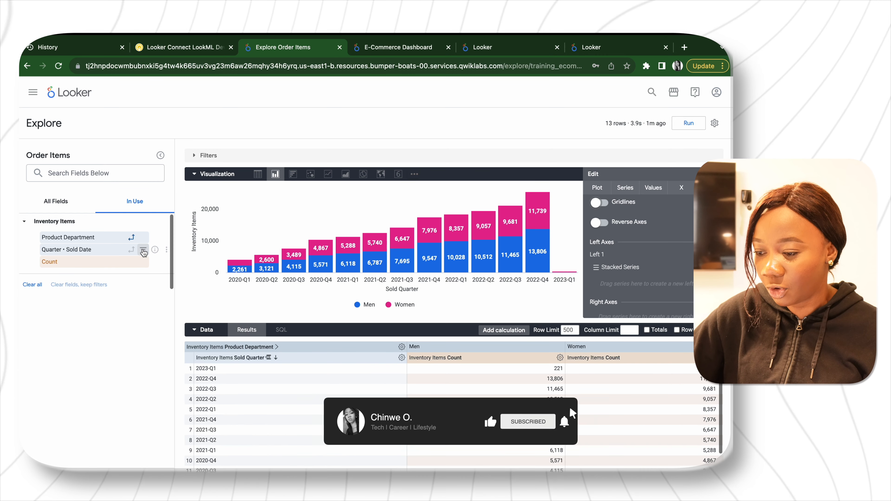
- Filter Inventory Items Sold Quarter to the past 5 quarters and run the query
{"action": "left_click", "coordinate": [143, 250]}
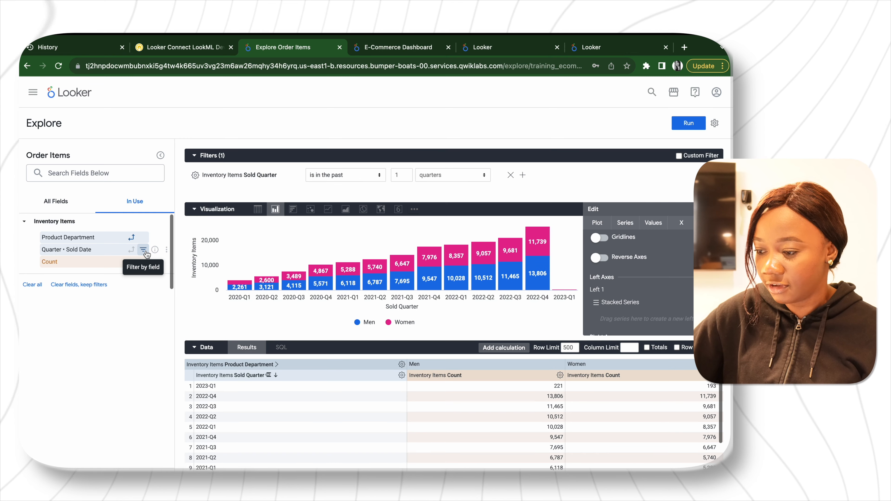
{"action": "left_click", "coordinate": [398, 175]}
{"action": "type", "text": "1"}
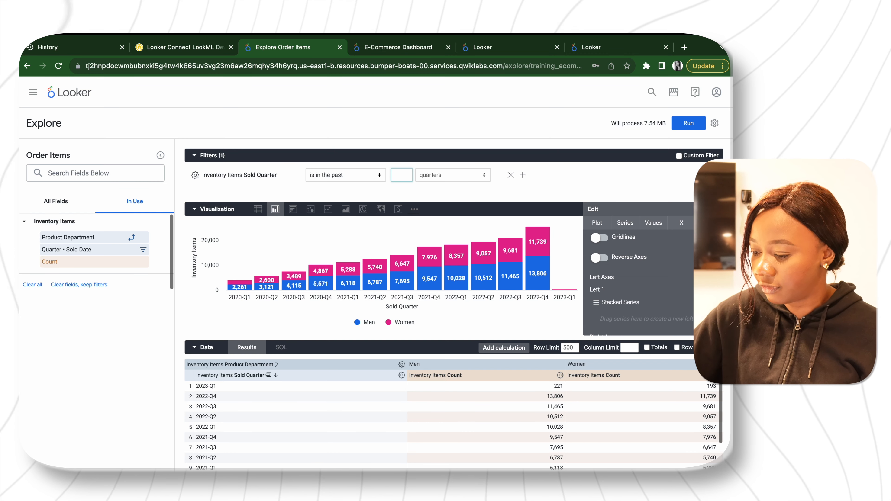
{"action": "key", "text": "BackSpace"}
{"action": "type", "text": "5"}
{"action": "left_click", "coordinate": [471, 177]}
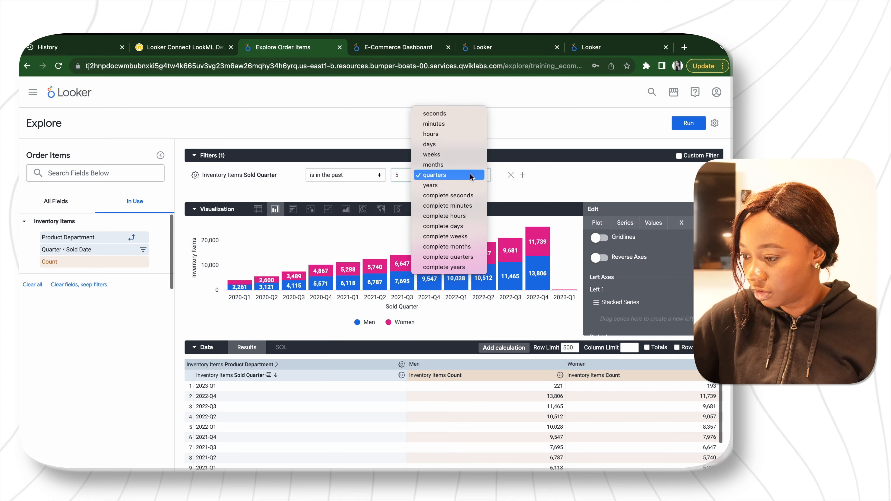
{"action": "left_click", "coordinate": [471, 175]}
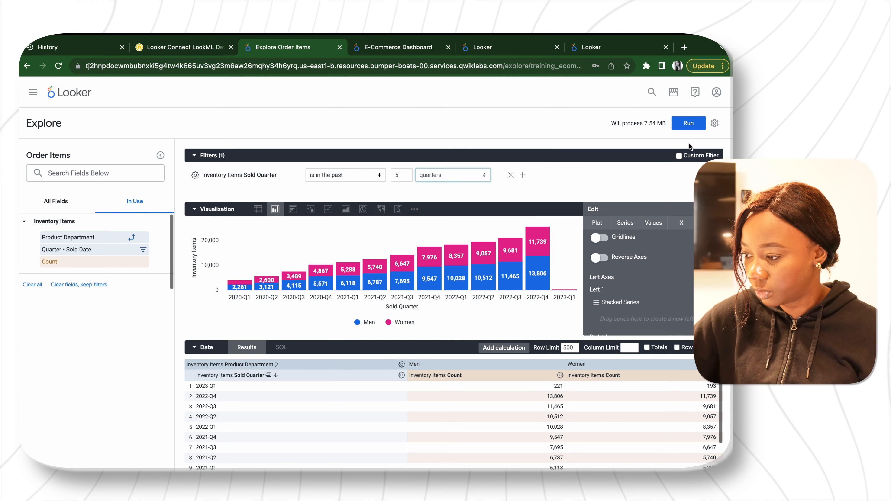
{"action": "left_click", "coordinate": [686, 123]}
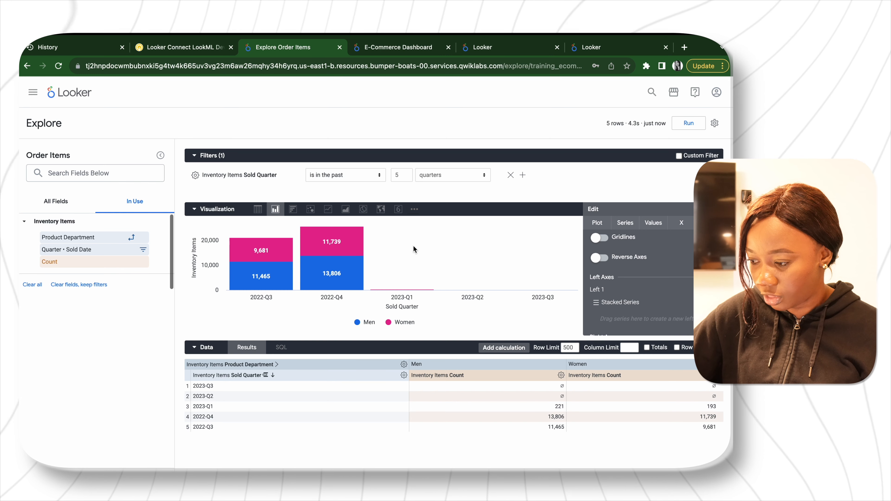
- Change the Sold Quarter filter to the past 6 complete quarters and rerun the query
{"action": "left_click", "coordinate": [560, 375]}
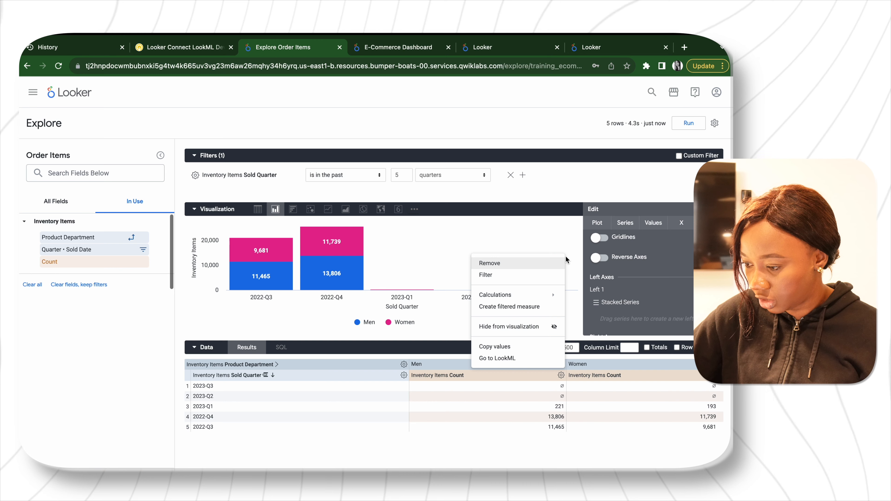
{"action": "left_click", "coordinate": [421, 307]}
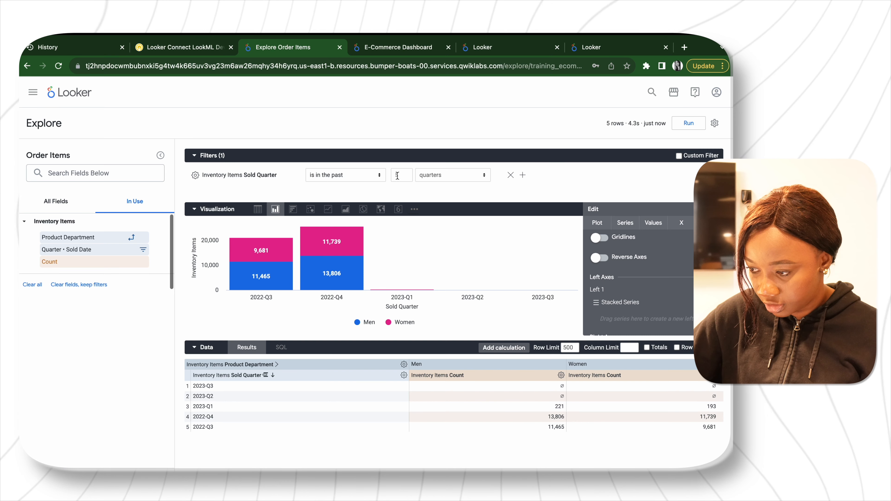
{"action": "left_click", "coordinate": [427, 180]}
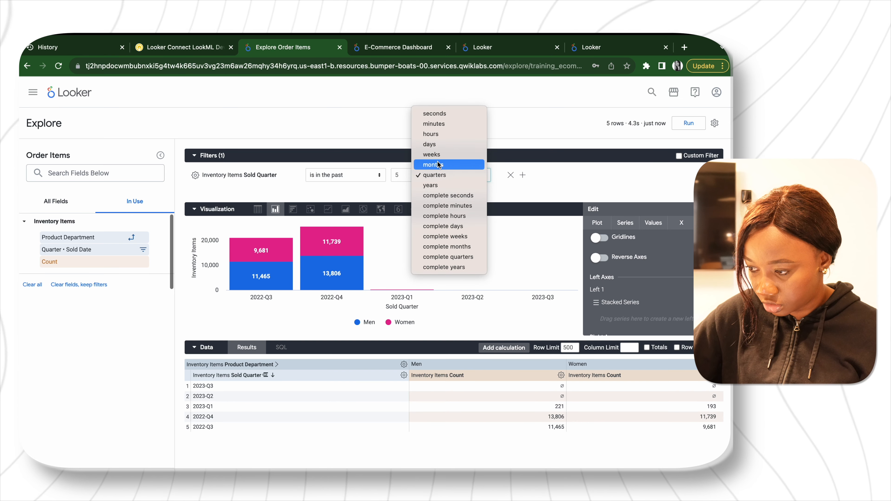
{"action": "left_click", "coordinate": [430, 258]}
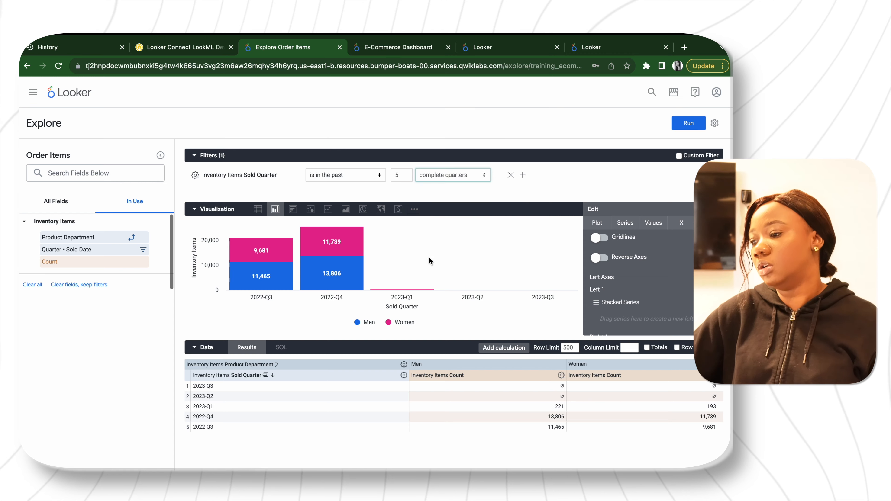
{"action": "left_click", "coordinate": [689, 123]}
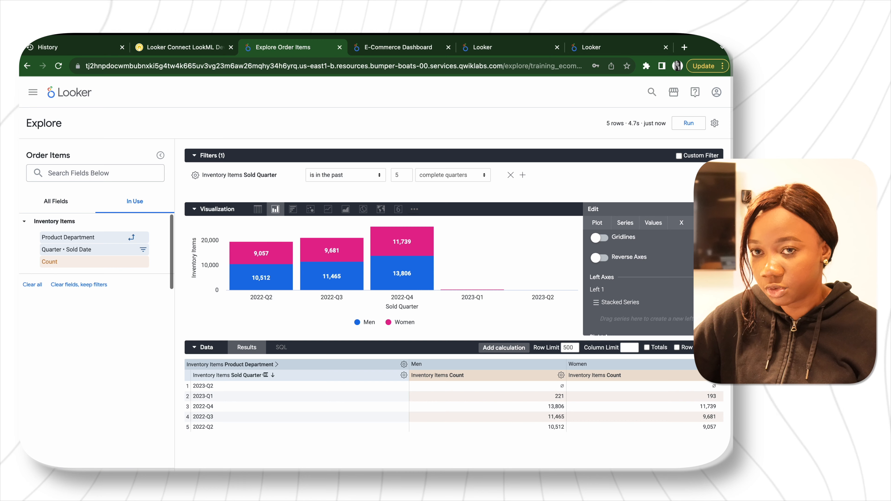
{"action": "left_click", "coordinate": [683, 127]}
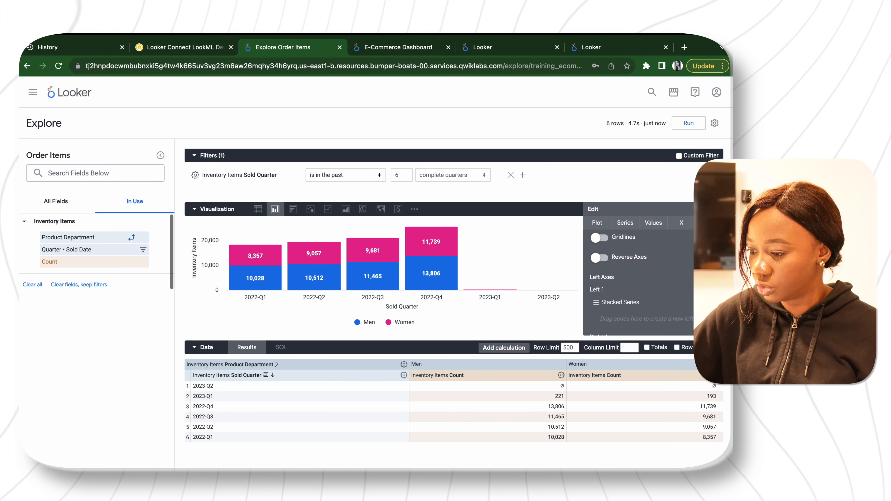
- Close the chart settings and save the stacked column chart to the E-Commerce Dashboard in the Developer Student folder
{"action": "left_click", "coordinate": [681, 223]}
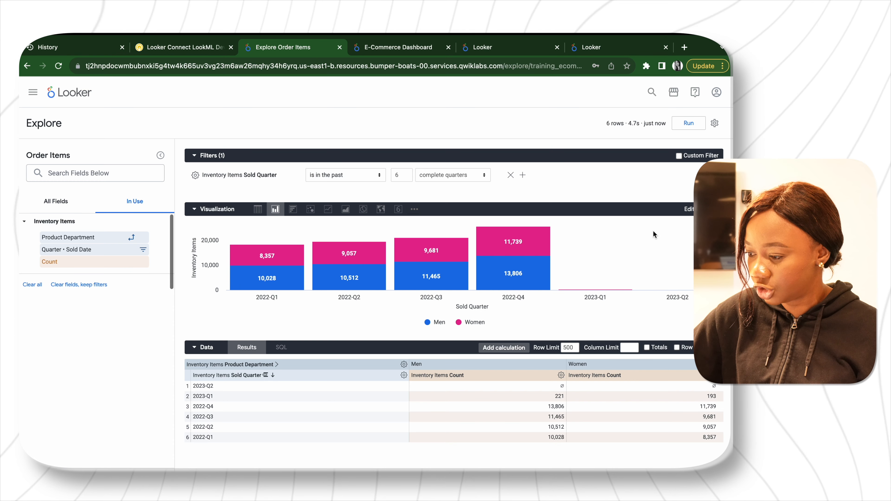
{"action": "left_click", "coordinate": [715, 123]}
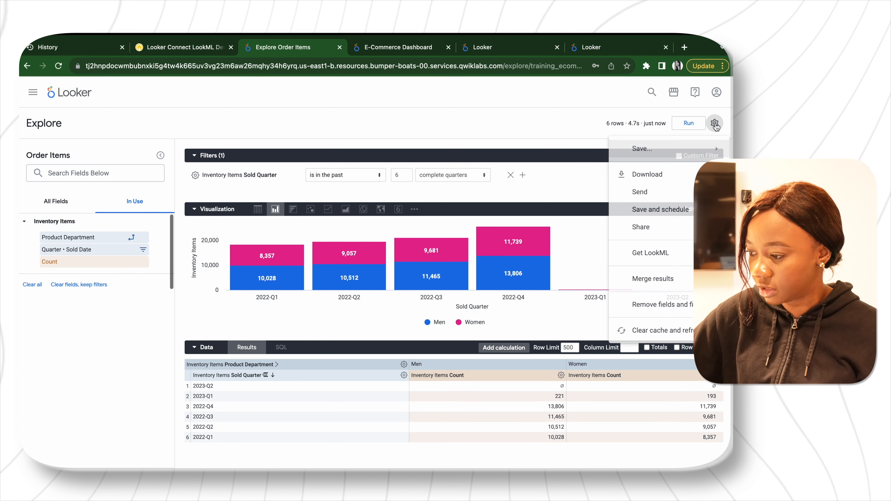
{"action": "mouse_move", "coordinate": [671, 157]}
{"action": "left_click", "coordinate": [562, 168]}
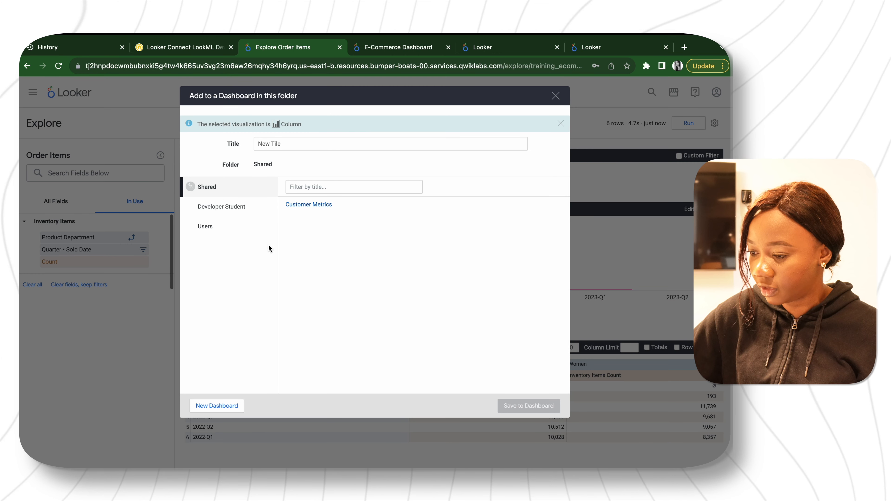
{"action": "left_click", "coordinate": [246, 211]}
{"action": "left_click", "coordinate": [333, 210]}
{"action": "left_click", "coordinate": [507, 407]}
- Switch to the E-Commerce Dashboard, reload it and open the new column chart tile's options
{"action": "left_click", "coordinate": [393, 49]}
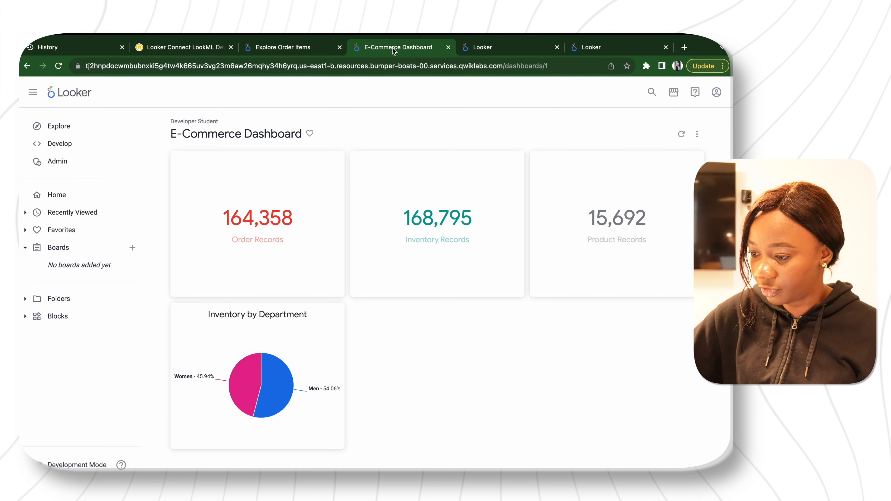
{"action": "left_click", "coordinate": [58, 66]}
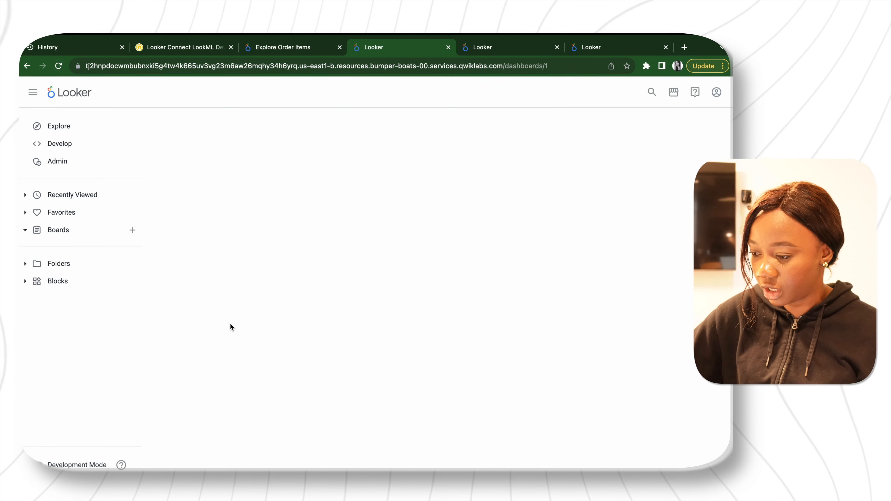
{"action": "left_click", "coordinate": [513, 314]}
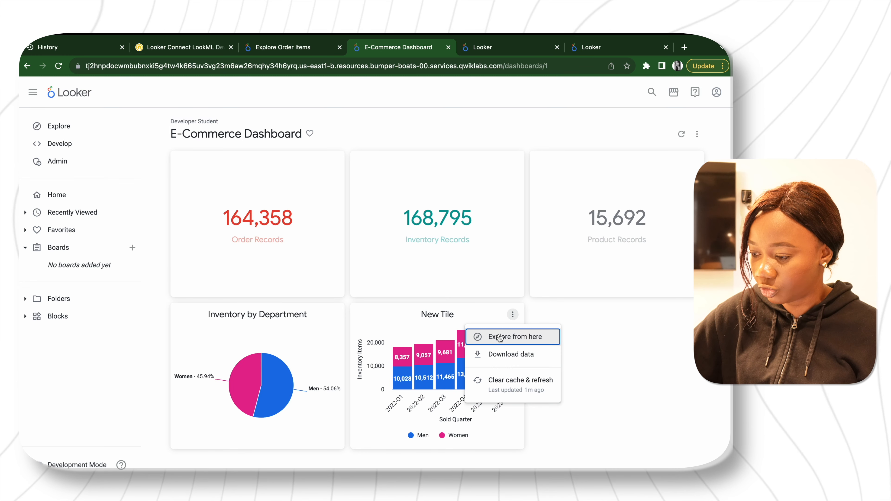
- Put the dashboard into edit mode and replace the column chart tile's title with text starting "Sales"
{"action": "left_click", "coordinate": [697, 133]}
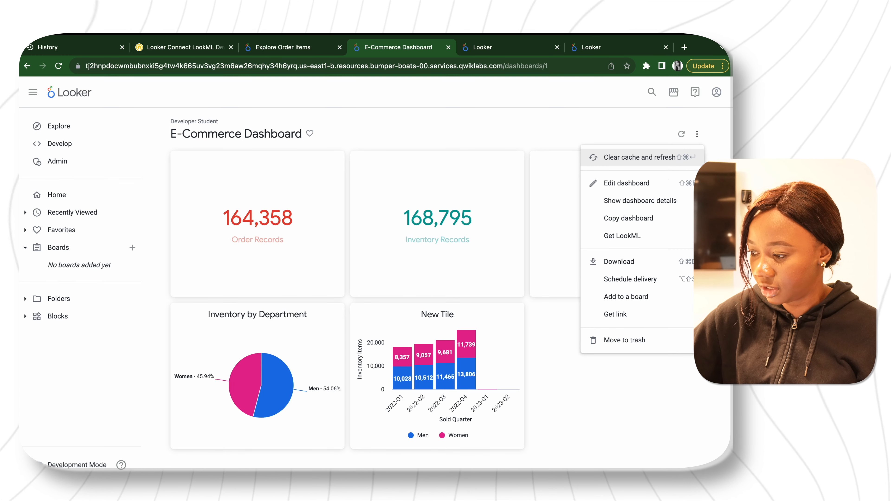
{"action": "left_click", "coordinate": [627, 183]}
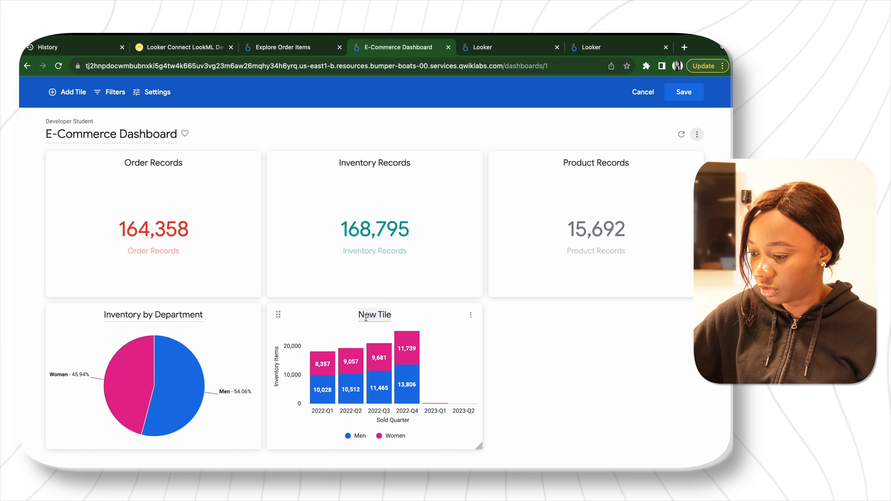
{"action": "key", "text": "BackSpace"}
{"action": "key", "text": "BackSpace"}
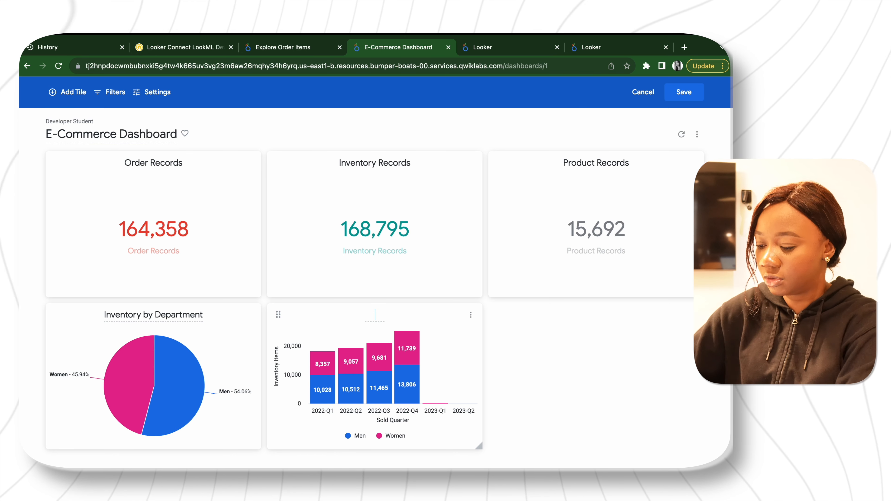
{"action": "type", "text": "Sla"}
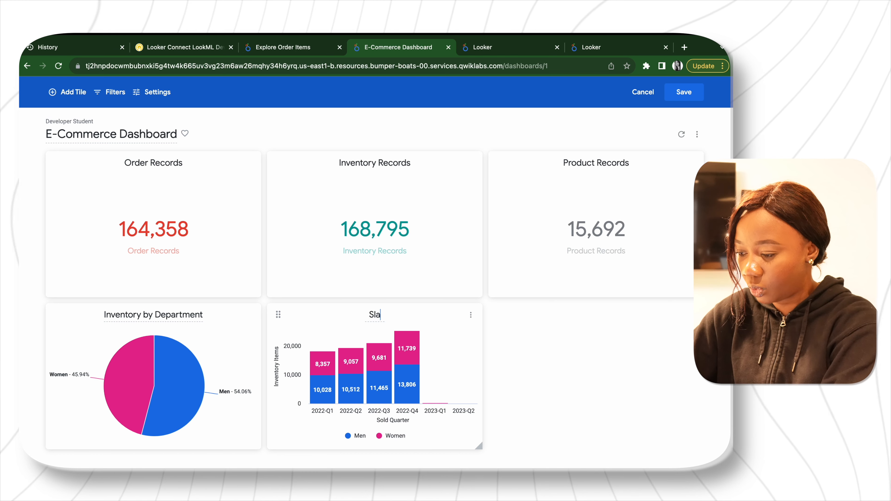
{"action": "type", "text": "ales"}
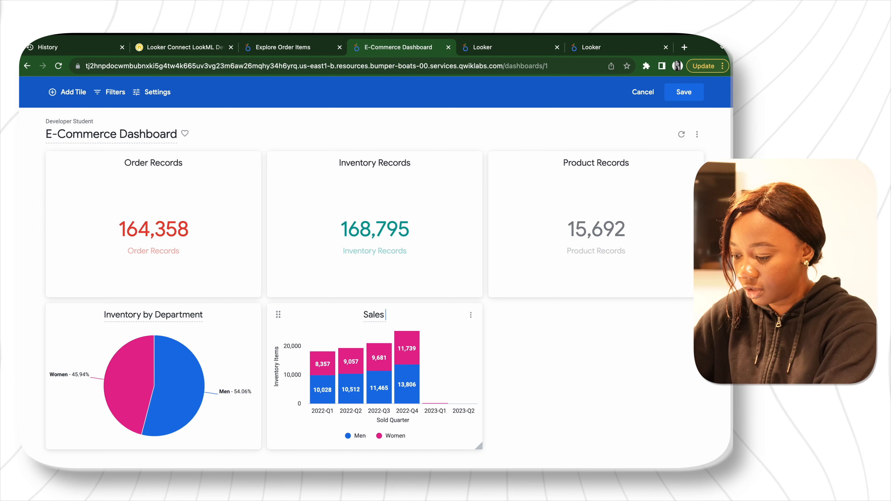
- Title the quarterly sales tile "Sales by Quarter", widen it, and move it to the row below the Inventory by Department tile
{"action": "type", "text": " by Quarter"}
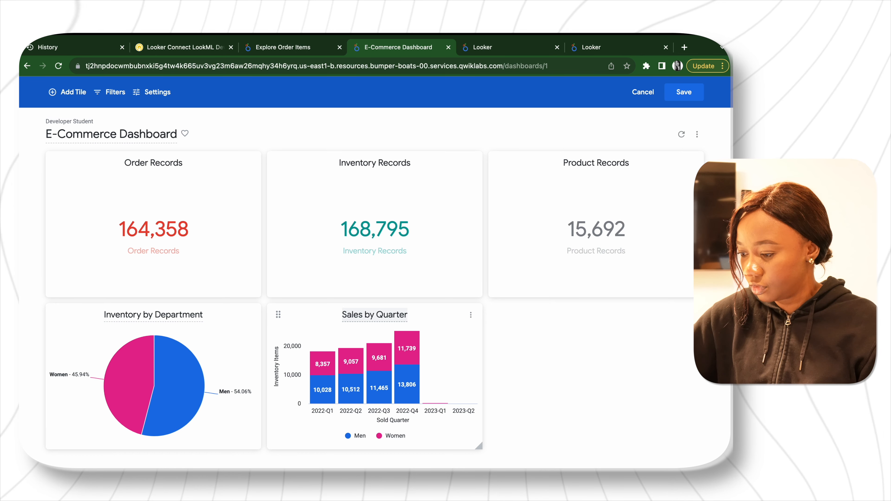
{"action": "left_click_drag", "start_coordinate": [478, 446], "coordinate": [651, 391]}
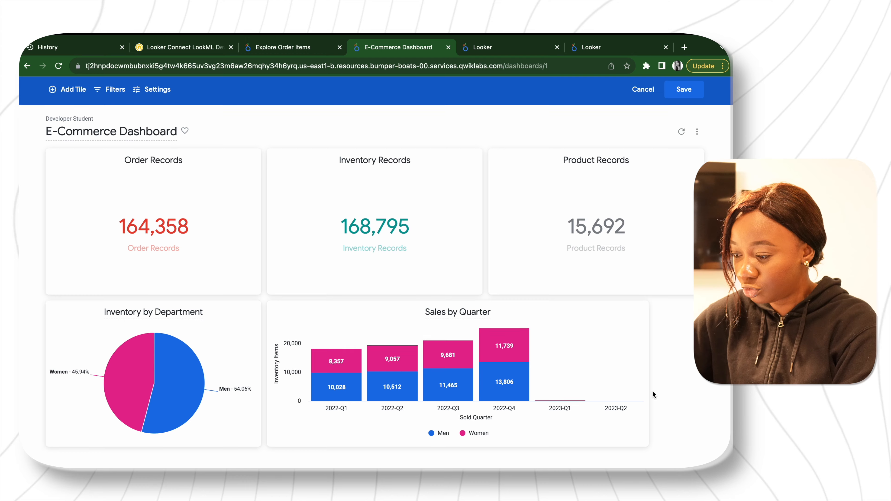
{"action": "left_click_drag", "start_coordinate": [277, 315], "coordinate": [86, 466]}
{"action": "scroll", "coordinate": [305, 405], "scroll_direction": "down", "scroll_amount": 3}
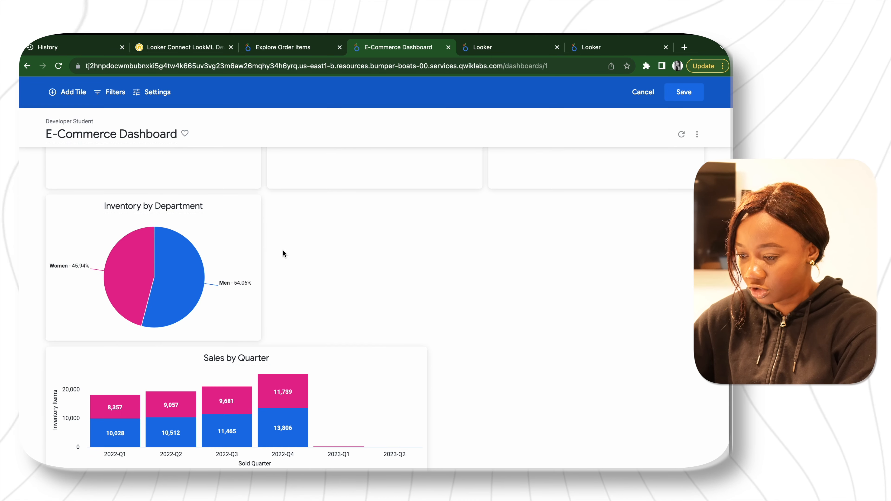
- Narrow the Sales by Quarter tile to about one and a half times the pie chart tile's width, and save the dashboard
{"action": "scroll", "coordinate": [283, 250], "scroll_direction": "up", "scroll_amount": 3}
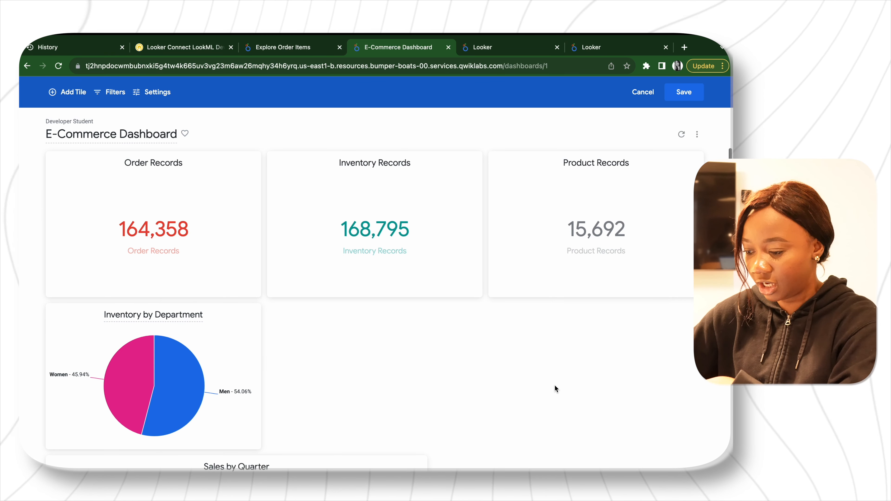
{"action": "scroll", "coordinate": [554, 384], "scroll_direction": "down", "scroll_amount": 3}
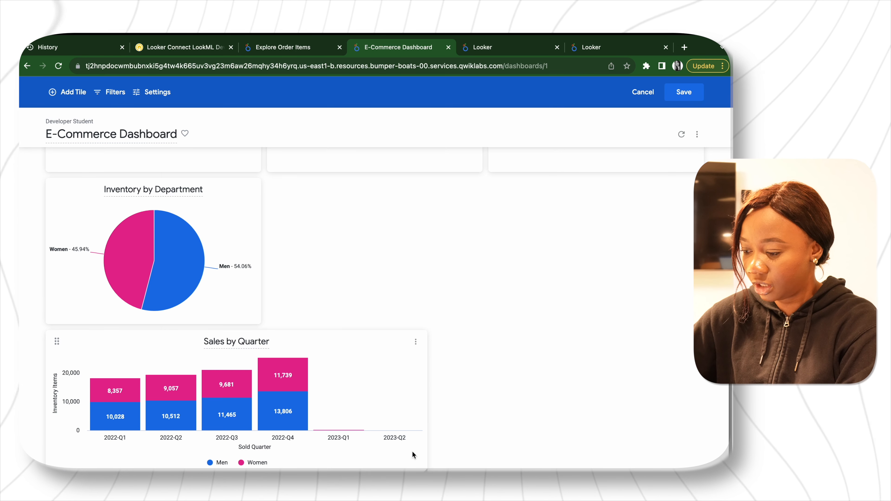
{"action": "mouse_move", "coordinate": [426, 468]}
{"action": "left_mouse_down"}
{"action": "mouse_move", "coordinate": [375, 453]}
{"action": "mouse_move", "coordinate": [377, 466]}
{"action": "left_mouse_up"}
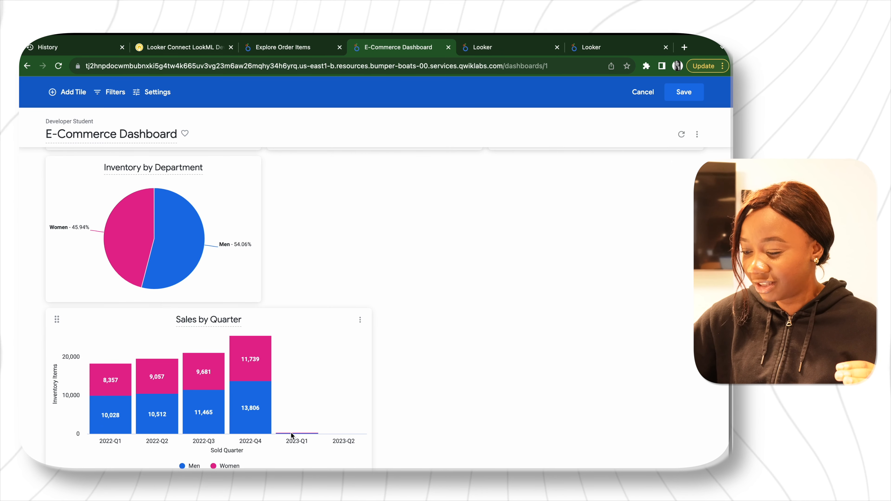
{"action": "mouse_move", "coordinate": [292, 436]}
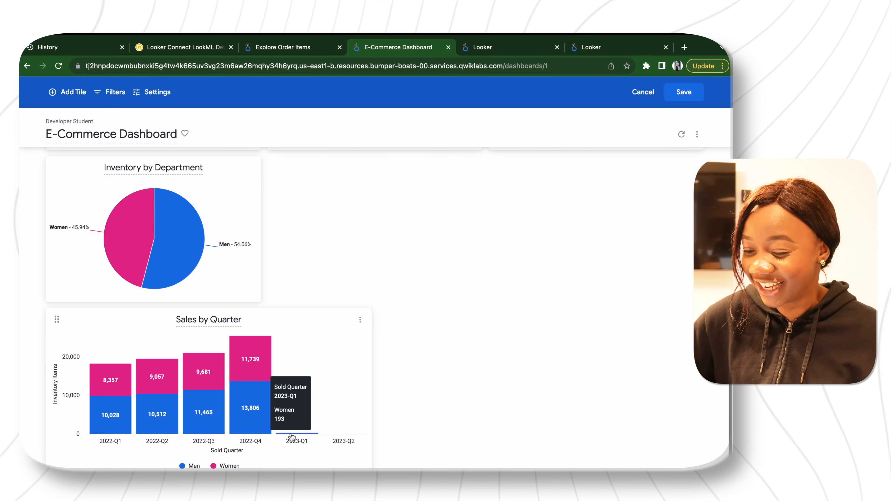
{"action": "left_click", "coordinate": [683, 92]}
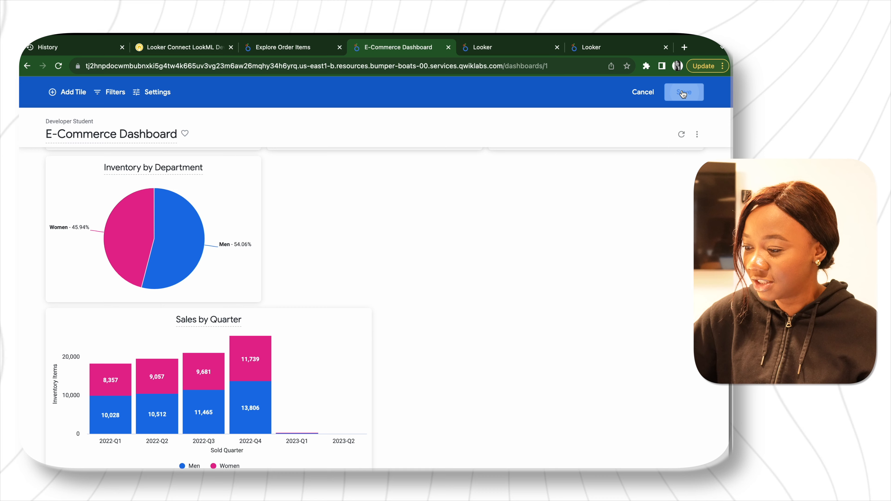
- In the Order Items Explore browser page, change the Inventory Items Sold Quarter filter condition to "is on or after" with an absolute date
{"action": "left_click", "coordinate": [297, 48]}
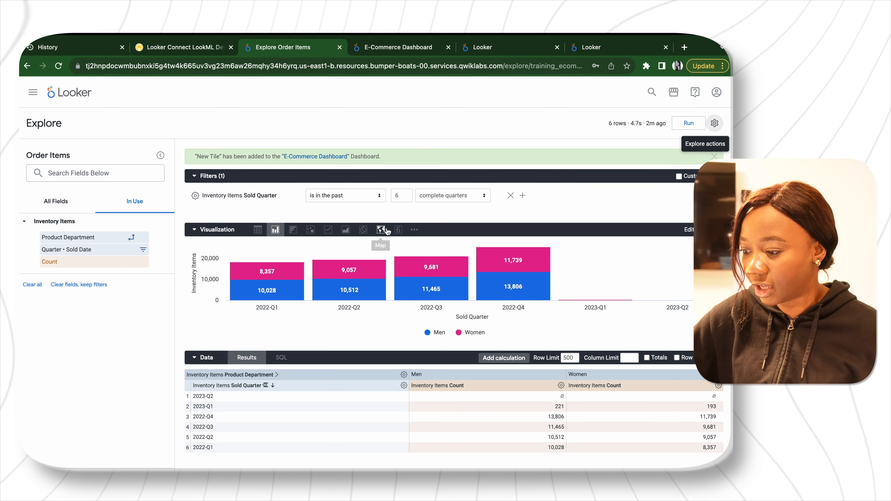
{"action": "left_click", "coordinate": [363, 230]}
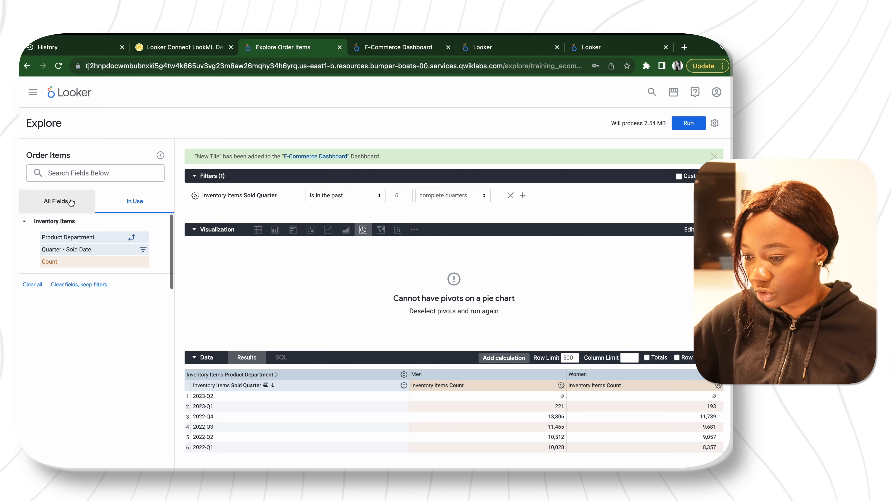
{"action": "left_click", "coordinate": [275, 230]}
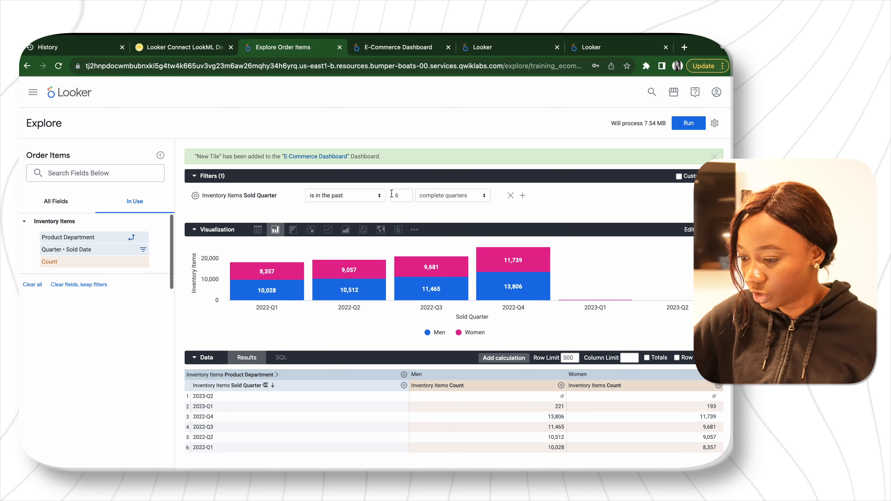
{"action": "left_click", "coordinate": [336, 196]}
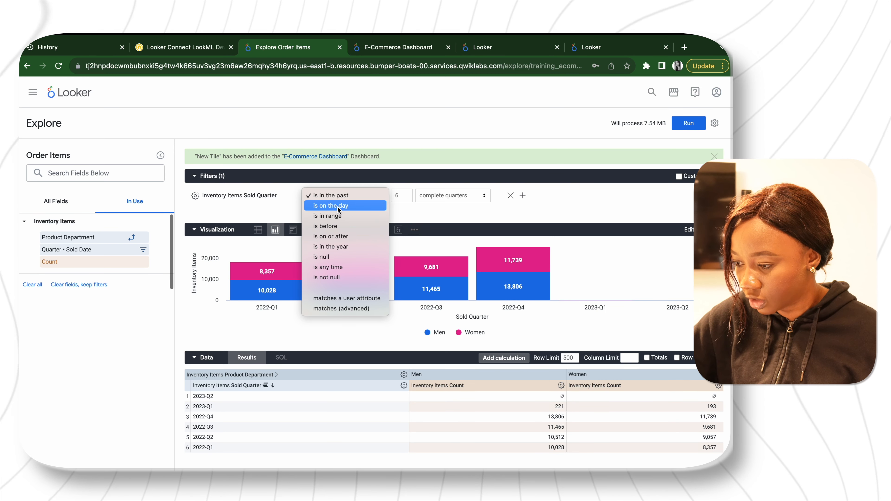
{"action": "left_click", "coordinate": [333, 236]}
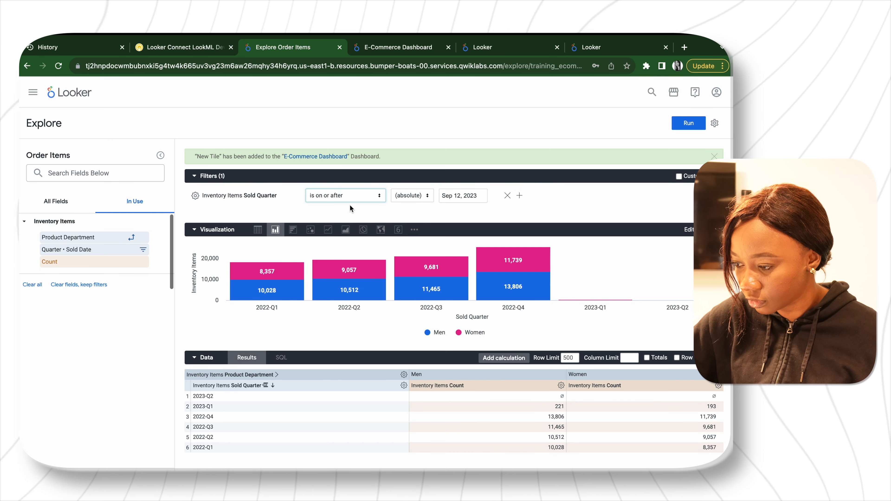
{"action": "left_click", "coordinate": [418, 195]}
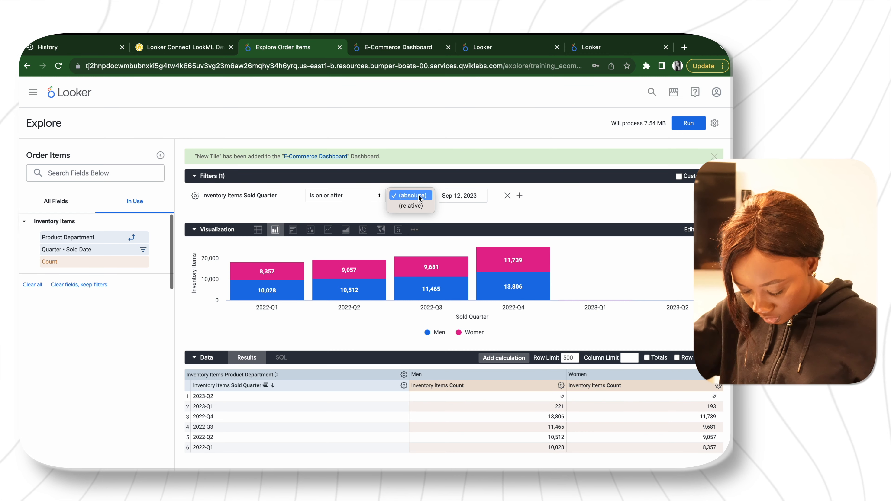
{"action": "left_click", "coordinate": [453, 207]}
{"action": "left_click", "coordinate": [359, 201]}
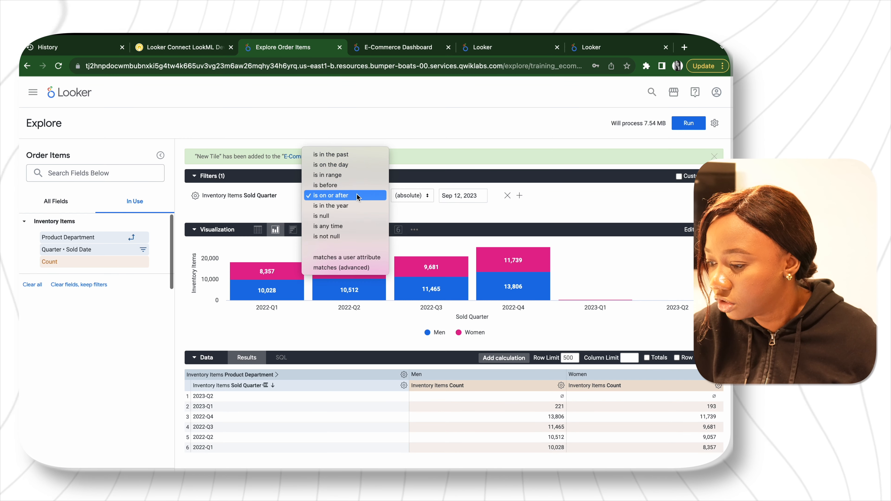
{"action": "left_click", "coordinate": [343, 199]}
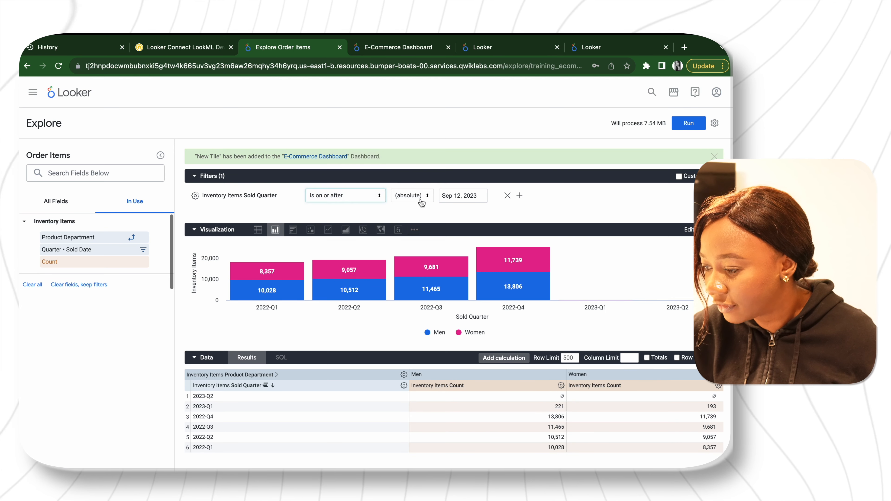
- Set the Sold Quarter filter's date to Jan 1, 2023 and rerun the query
{"action": "left_click", "coordinate": [460, 195]}
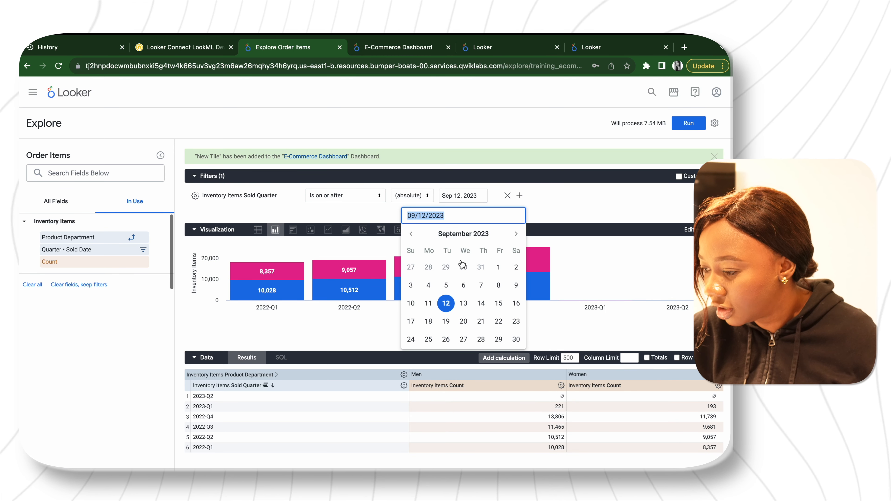
{"action": "left_click", "coordinate": [411, 234]}
{"action": "left_click", "coordinate": [411, 235]}
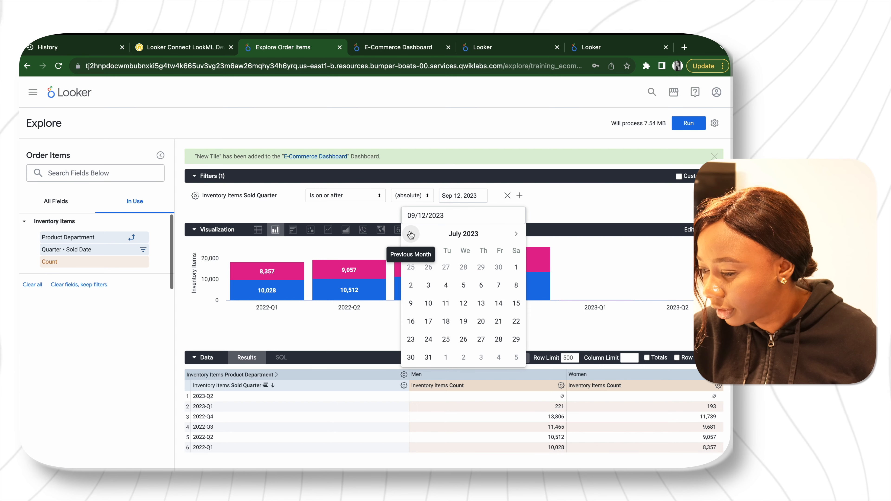
{"action": "left_click", "coordinate": [411, 235]}
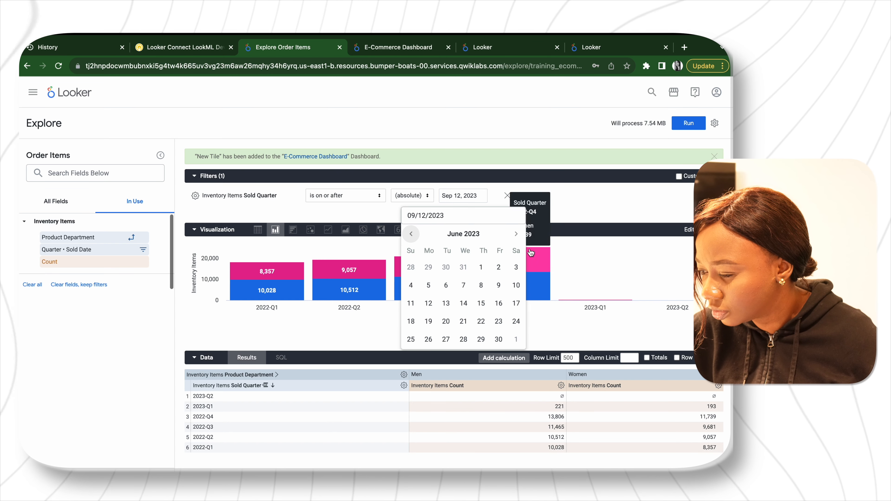
{"action": "left_click", "coordinate": [411, 235]}
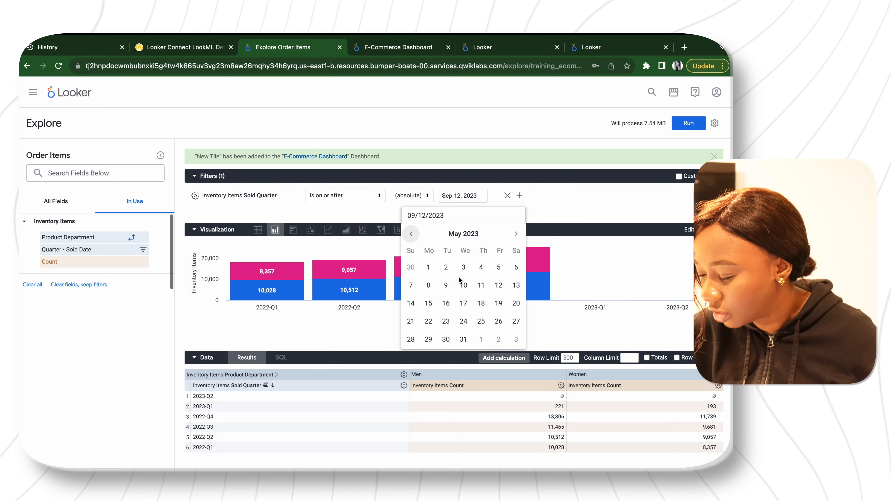
{"action": "left_click", "coordinate": [411, 235]}
{"action": "left_click", "coordinate": [411, 235]}
{"action": "left_click", "coordinate": [411, 234]}
{"action": "left_click", "coordinate": [412, 267]}
{"action": "left_click", "coordinate": [578, 212]}
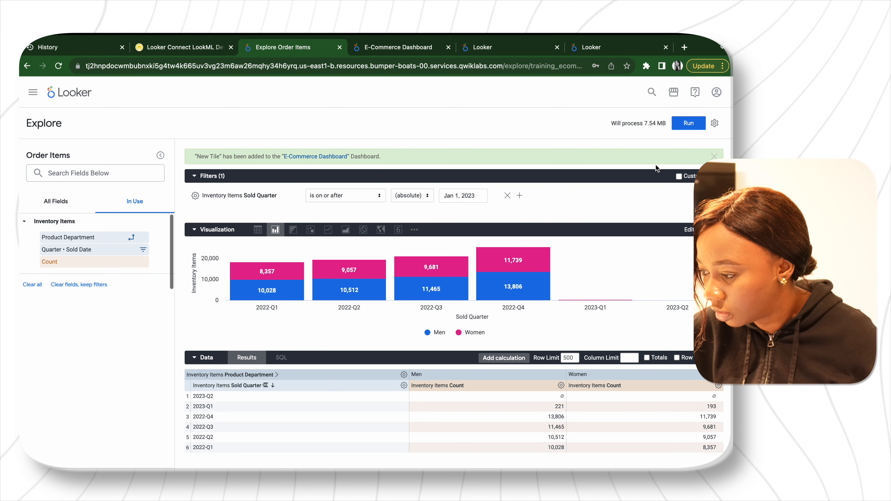
{"action": "left_click", "coordinate": [681, 130]}
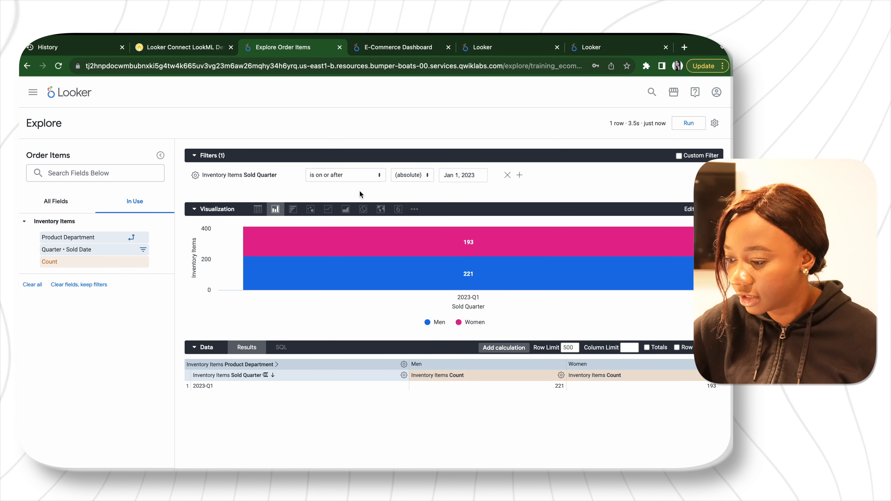
- Try to show the results as a pie chart by removing the Product Department pivot, and restore the pivot
{"action": "left_click", "coordinate": [363, 209]}
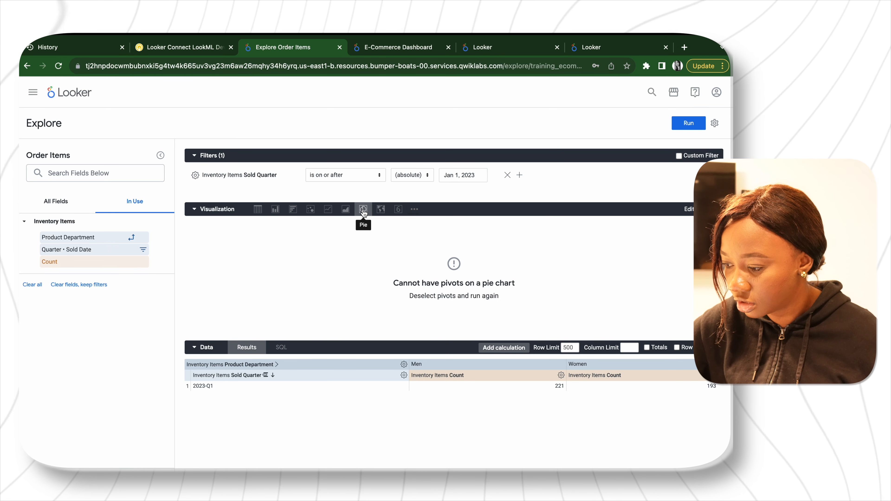
{"action": "left_click", "coordinate": [133, 238]}
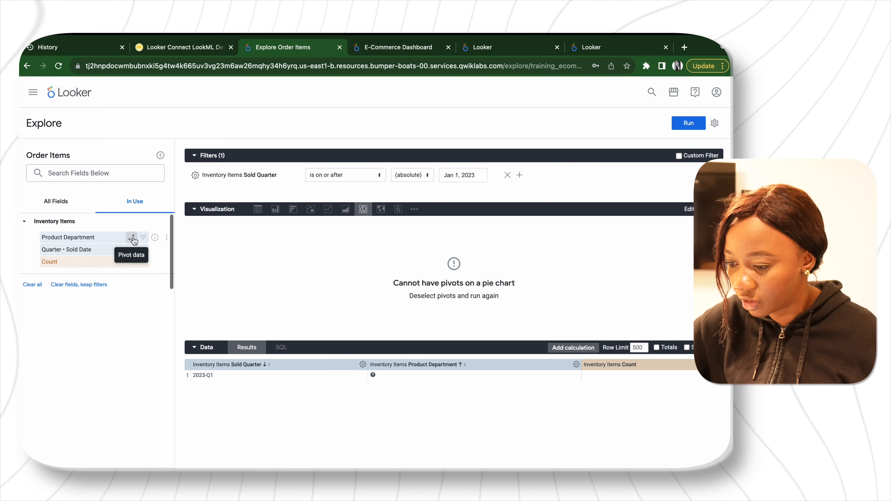
{"action": "left_click", "coordinate": [688, 124]}
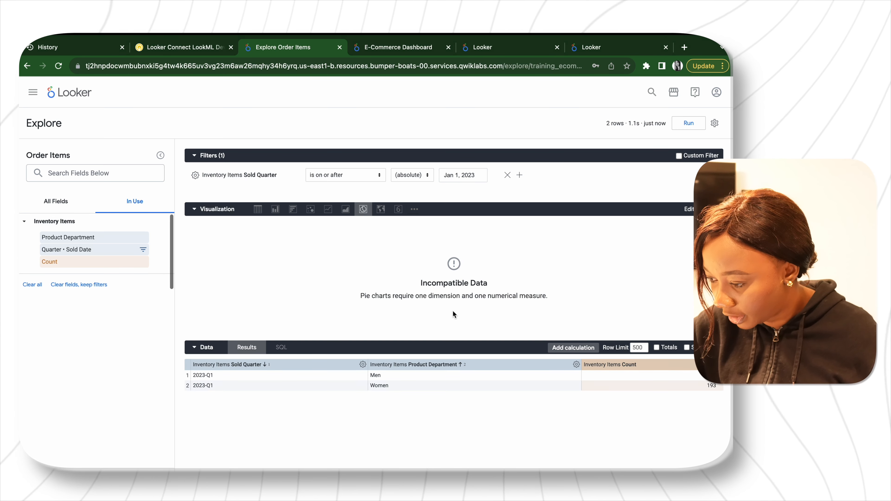
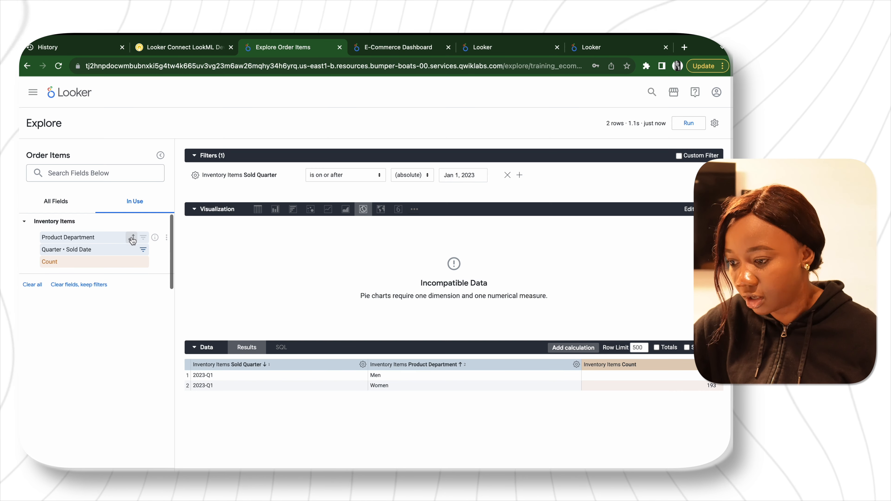
{"action": "left_click", "coordinate": [133, 239]}
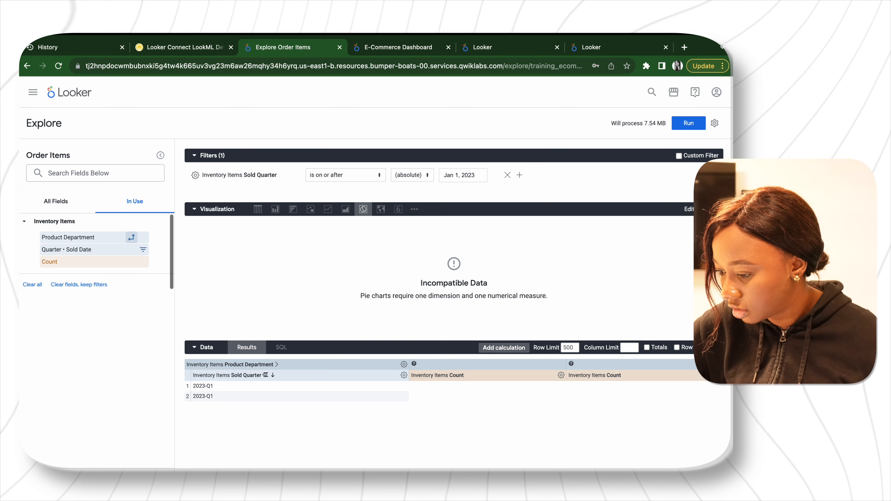
{"action": "left_click", "coordinate": [689, 123]}
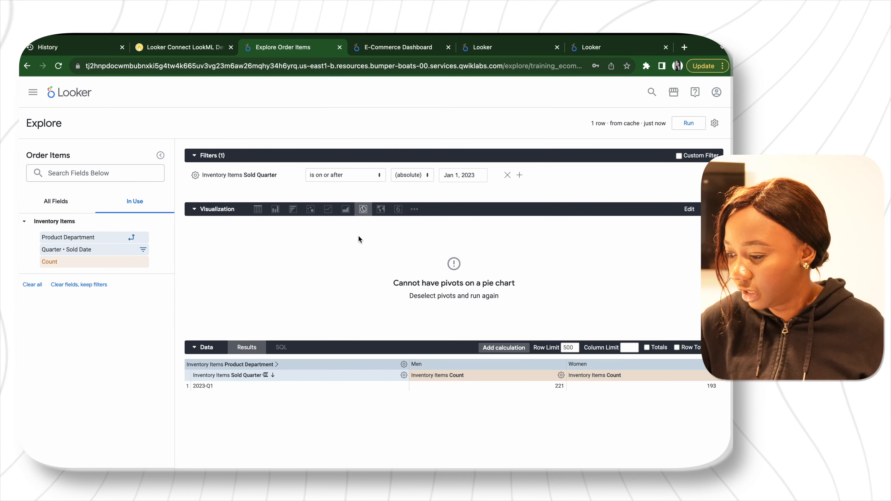
- Change the visualization to Donut Multiples and rerun the query
{"action": "left_click", "coordinate": [414, 209]}
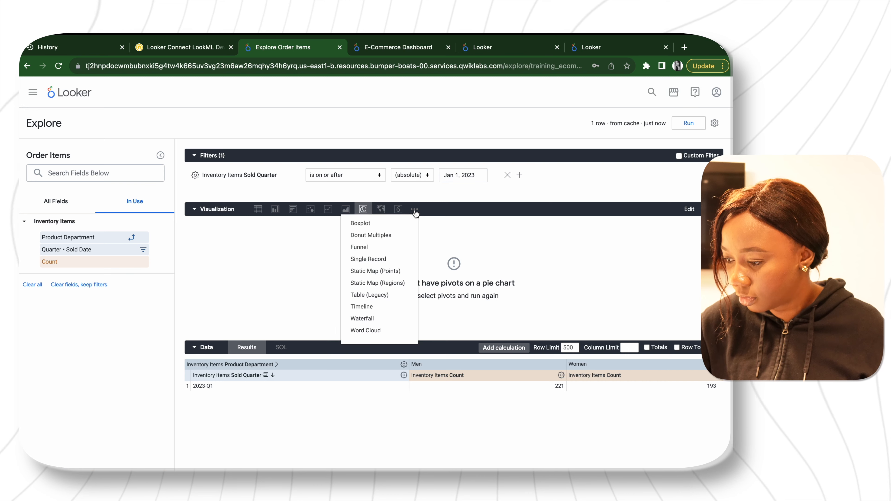
{"action": "left_click", "coordinate": [389, 236]}
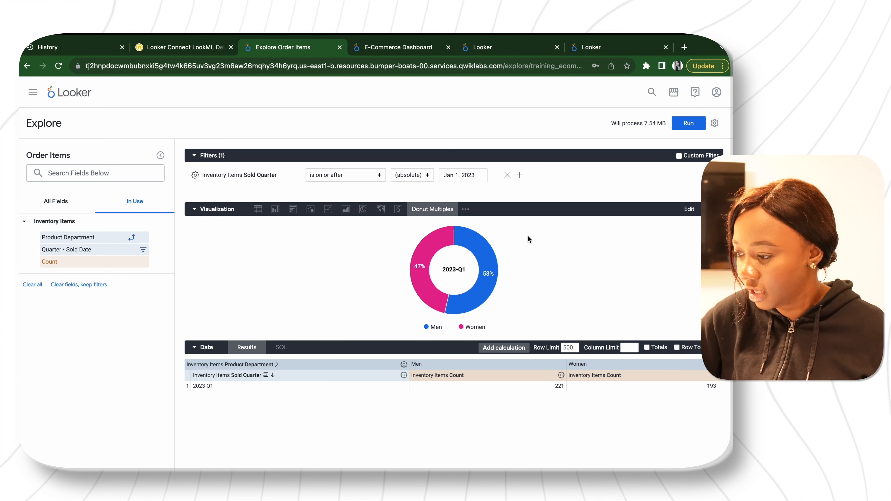
{"action": "left_click", "coordinate": [687, 123]}
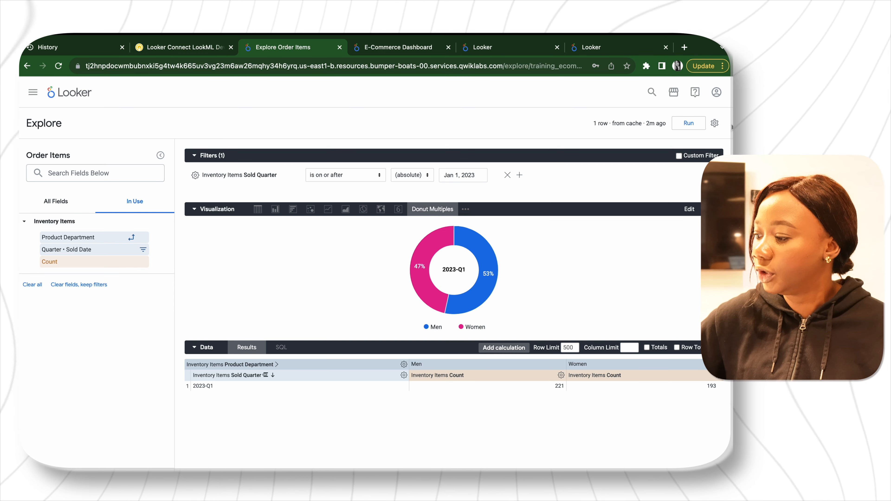
- Save the donut chart by department as a tile on the E-Commerce Dashboard in the Developer Student folder
{"action": "left_click", "coordinate": [715, 124]}
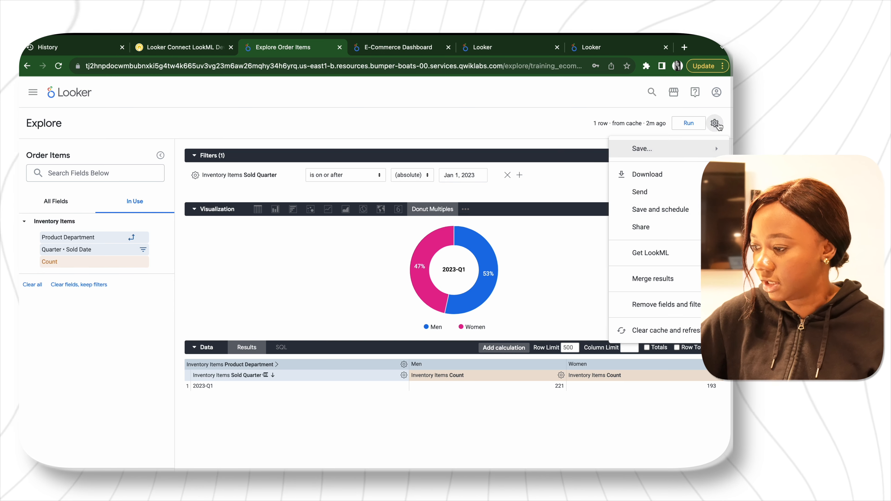
{"action": "mouse_move", "coordinate": [642, 149]}
{"action": "left_click", "coordinate": [573, 169]}
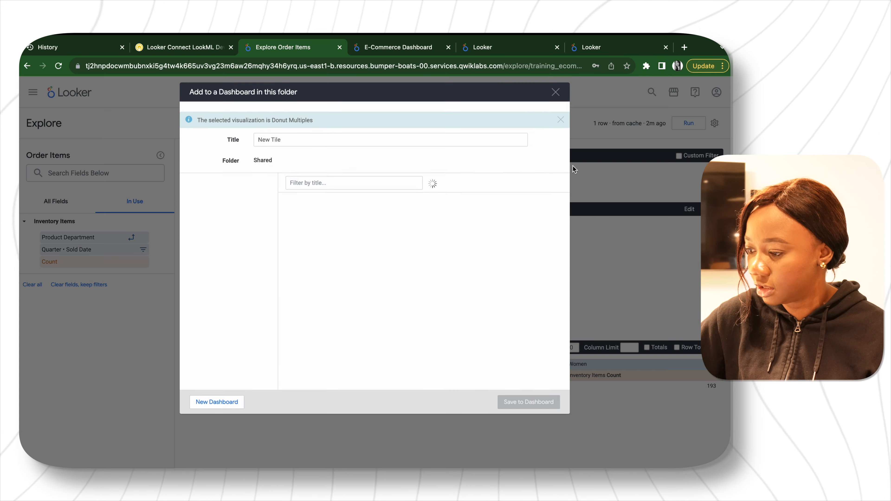
{"action": "left_click", "coordinate": [256, 212]}
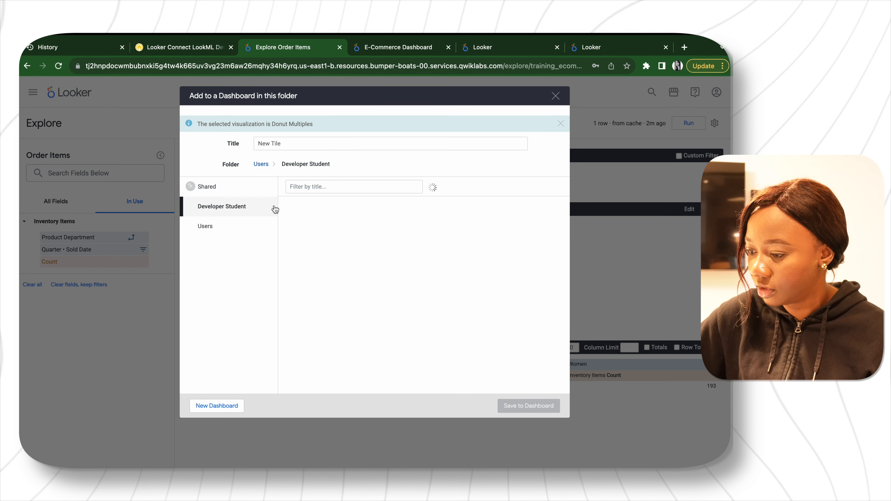
{"action": "left_click", "coordinate": [328, 207]}
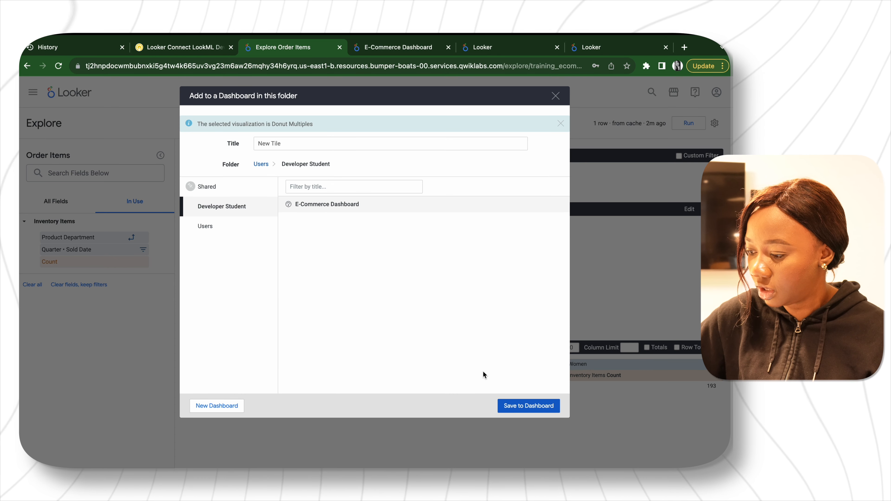
{"action": "left_click", "coordinate": [509, 406]}
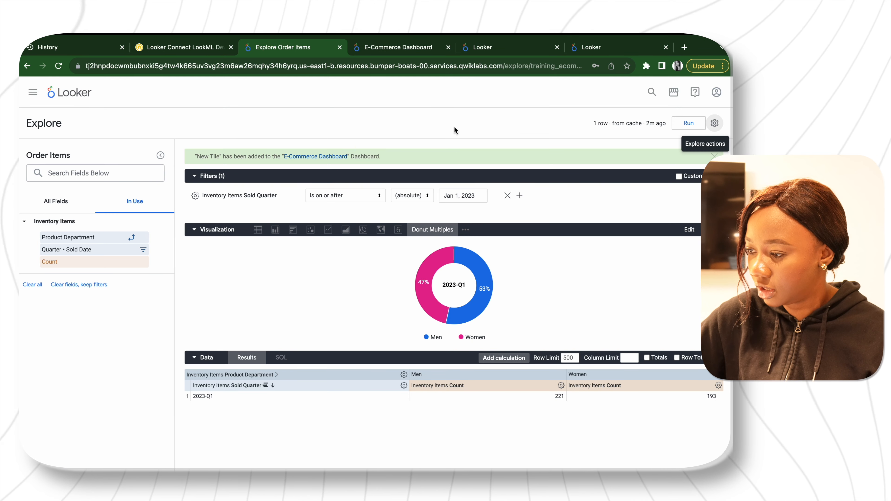
- Reload the E-Commerce Dashboard browser page, enter dashboard editing and place the New Tile donut directly beside Inventory by Department
{"action": "left_click", "coordinate": [398, 47]}
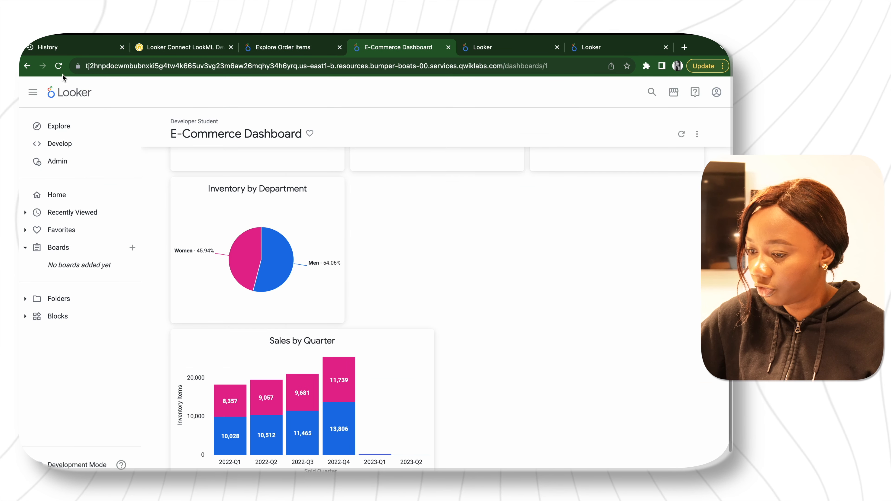
{"action": "left_click", "coordinate": [59, 66]}
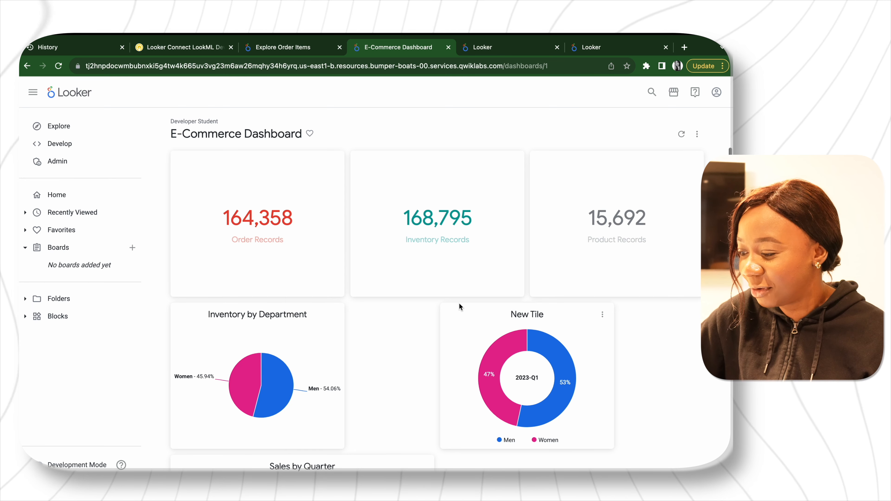
{"action": "left_click", "coordinate": [696, 135]}
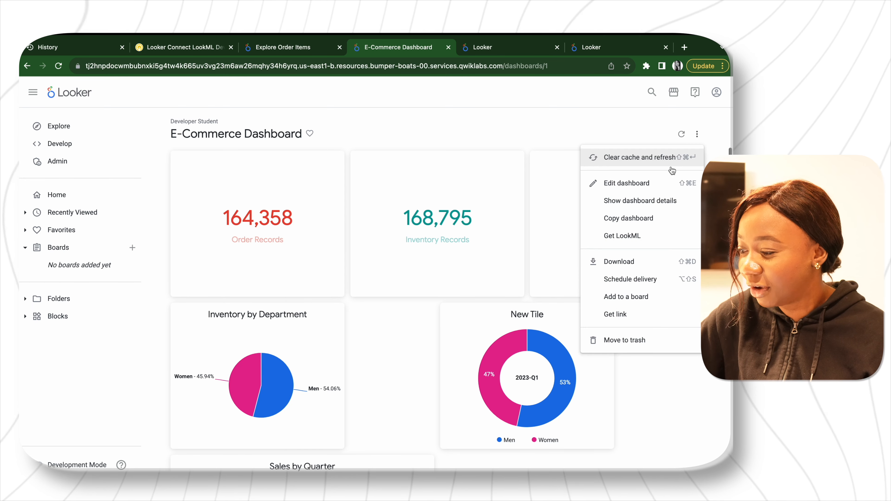
{"action": "left_click", "coordinate": [652, 179]}
{"action": "left_click_drag", "start_coordinate": [388, 316], "coordinate": [278, 315]}
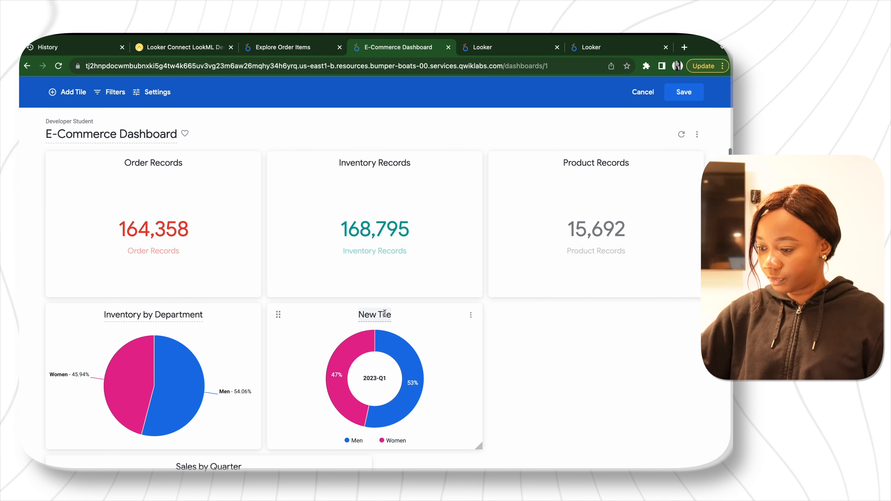
- Rename the New Tile donut as Sales by Department and save the dashboard
{"action": "left_click_drag", "start_coordinate": [359, 315], "coordinate": [365, 315]}
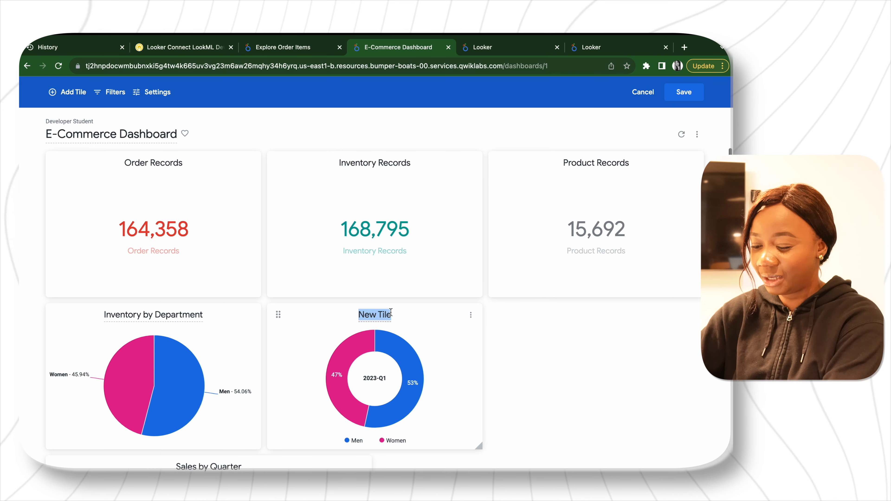
{"action": "type", "text": "Sales by"}
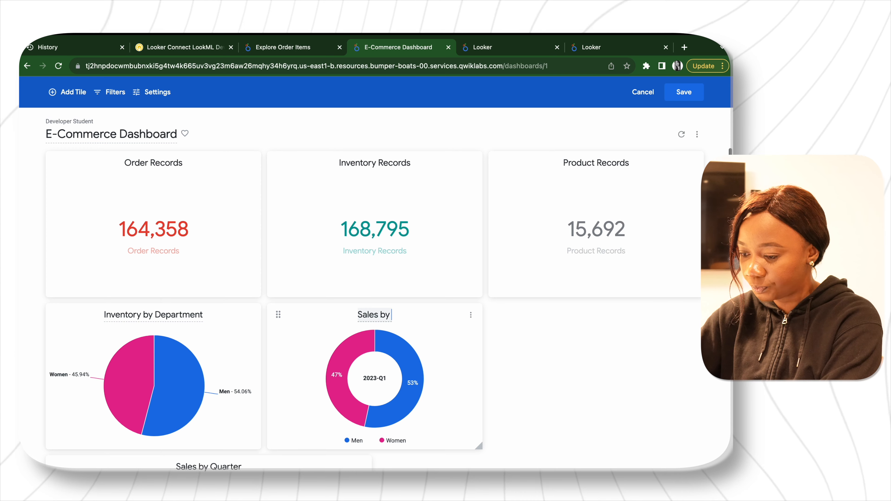
{"action": "type", "text": "dEpartment"}
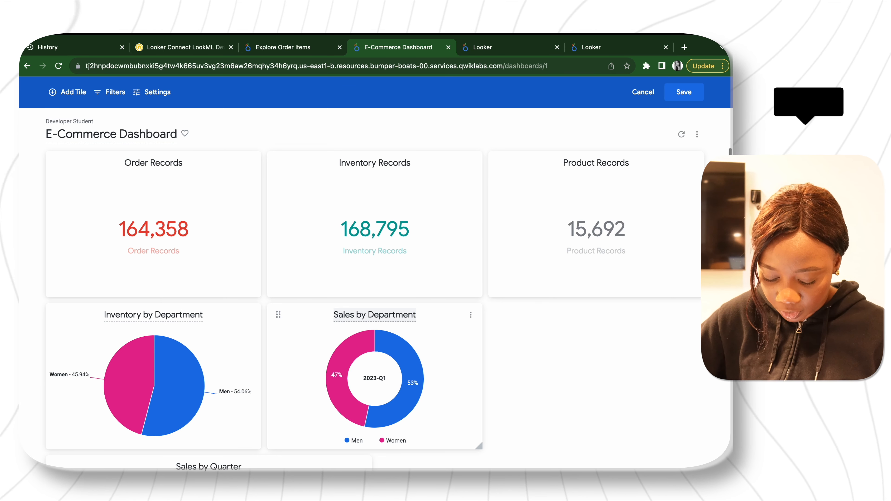
{"action": "left_click", "coordinate": [498, 380]}
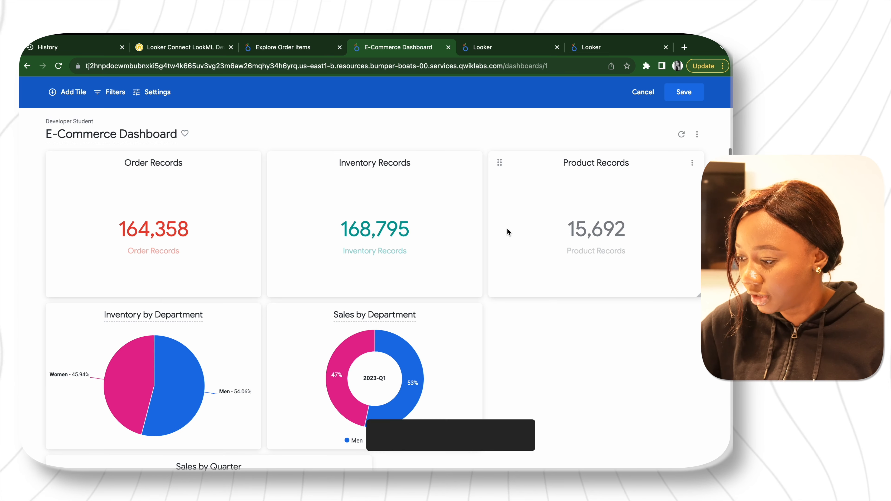
{"action": "left_click", "coordinate": [684, 92]}
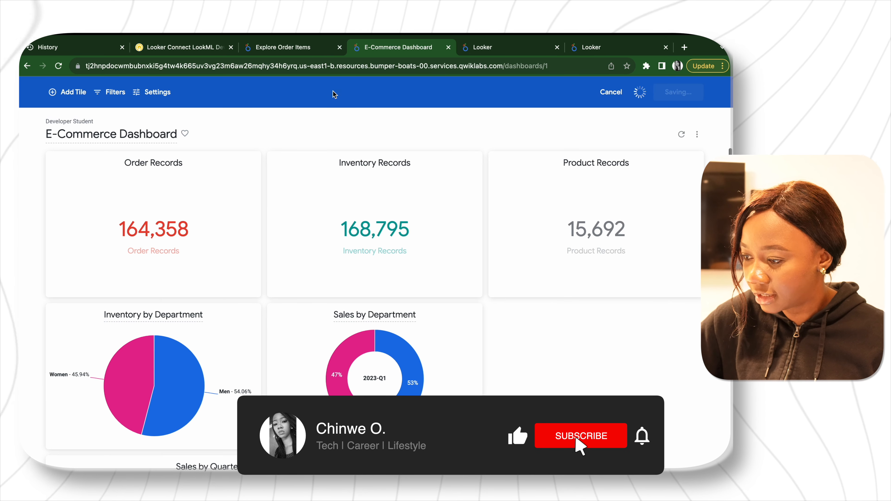
- In the Order Items Explore browser page, replace Product Department with Product Category as the pivot and rerun the query
{"action": "left_click", "coordinate": [299, 53]}
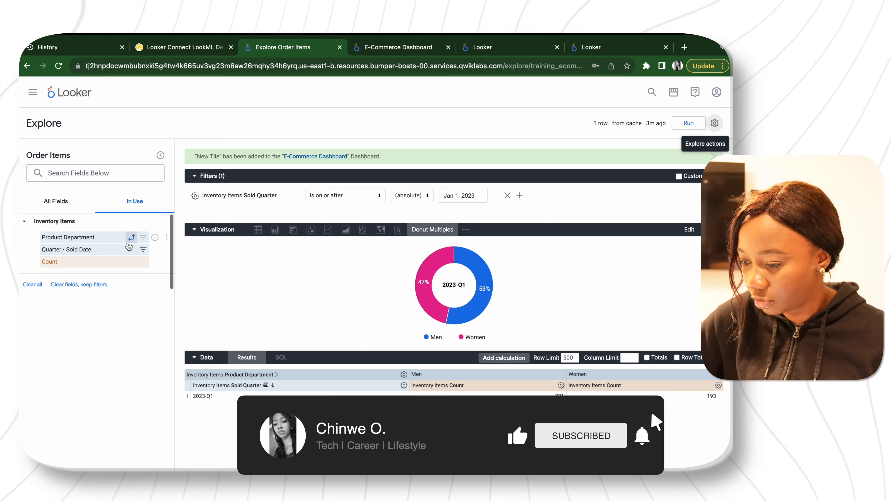
{"action": "left_click", "coordinate": [67, 202]}
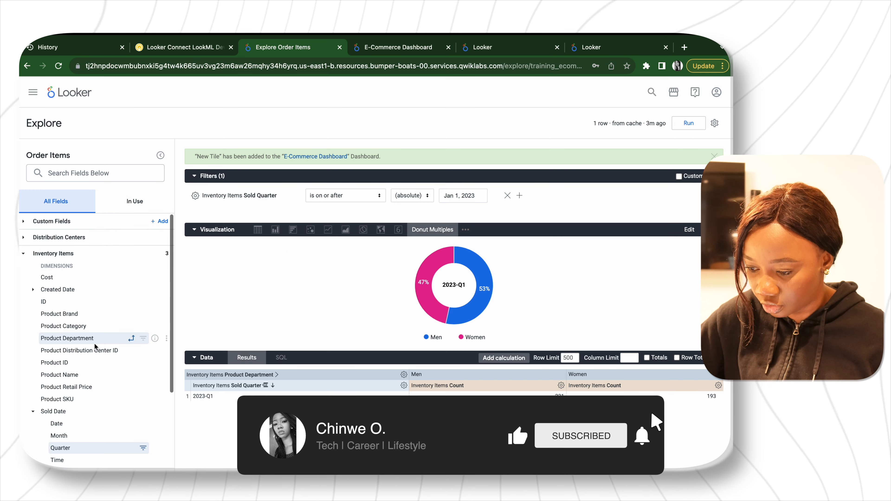
{"action": "left_click", "coordinate": [85, 327]}
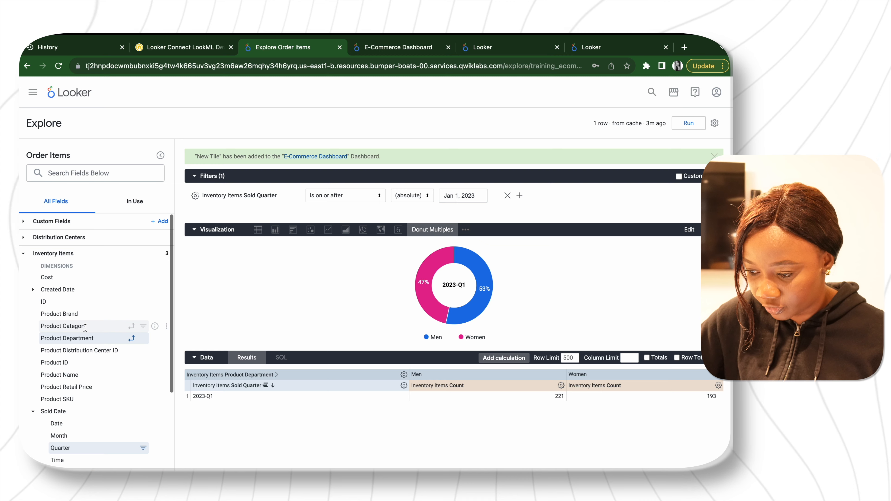
{"action": "left_click", "coordinate": [88, 339]}
{"action": "left_click", "coordinate": [131, 326]}
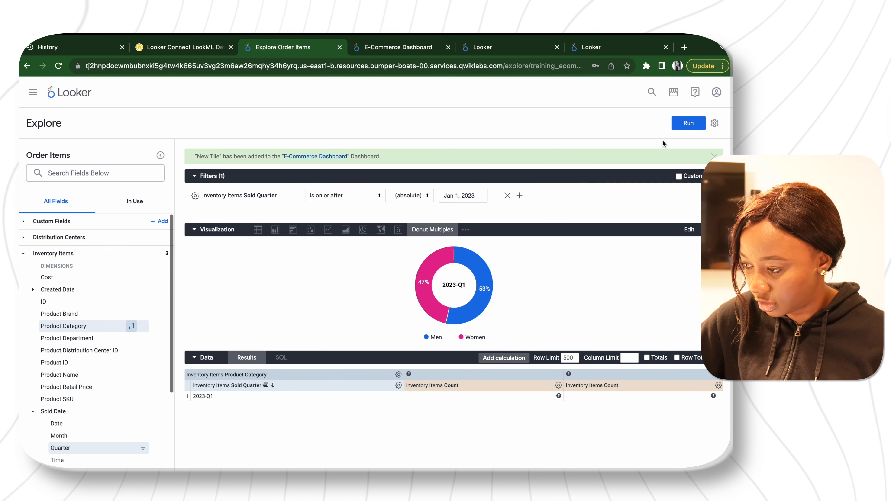
{"action": "left_click", "coordinate": [688, 123]}
{"action": "left_click", "coordinate": [179, 47]}
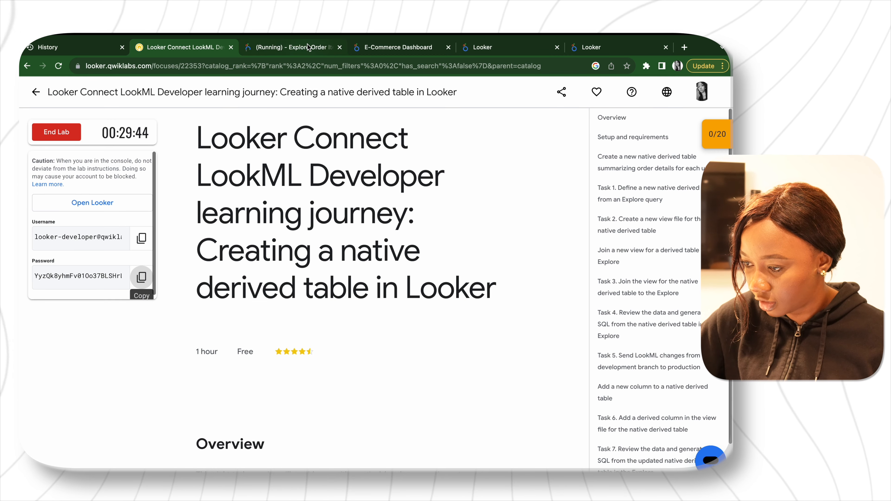
{"action": "left_click", "coordinate": [280, 47]}
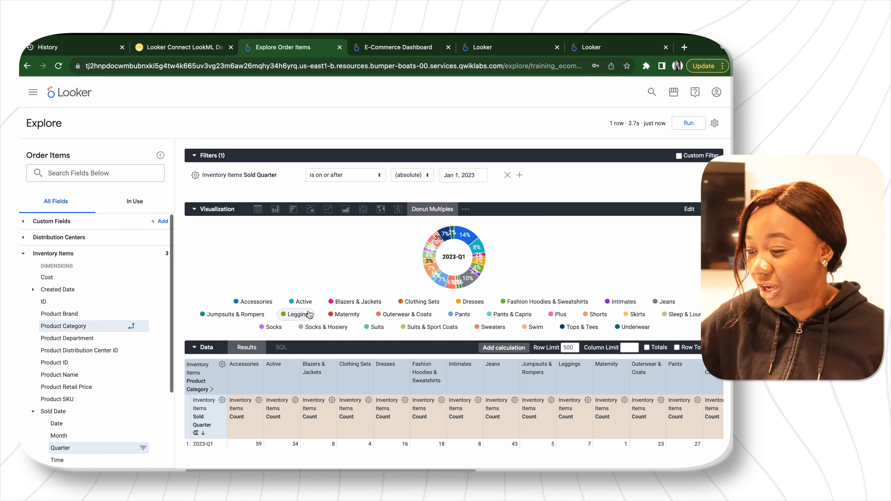
- Try a column chart of the counts with the Product Category pivot removed, and rerun the query
{"action": "left_click", "coordinate": [275, 209]}
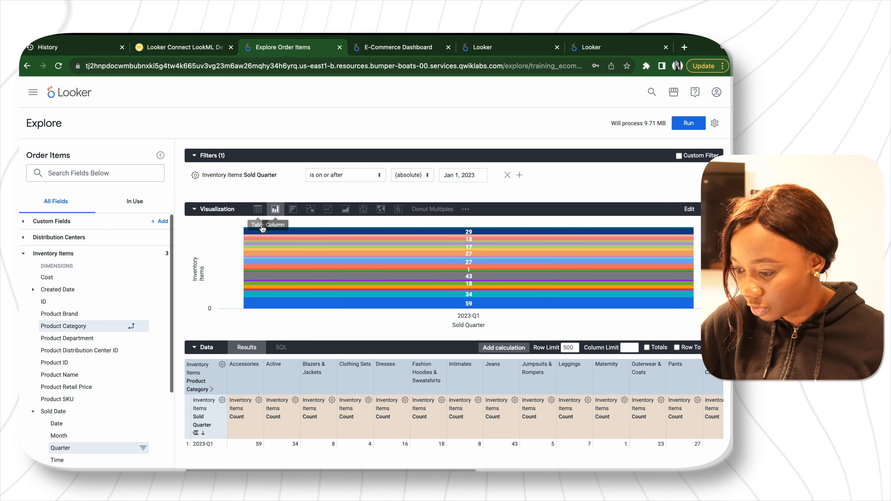
{"action": "left_click", "coordinate": [135, 201]}
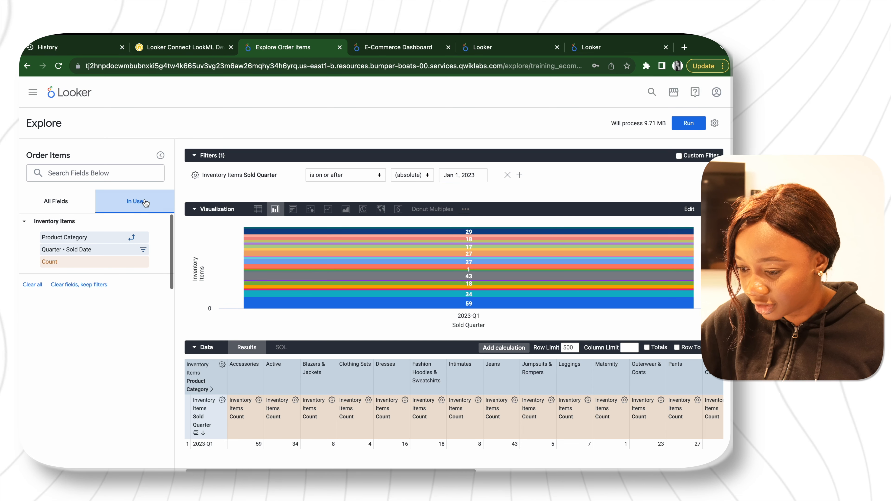
{"action": "left_click", "coordinate": [133, 238]}
{"action": "left_click", "coordinate": [686, 123]}
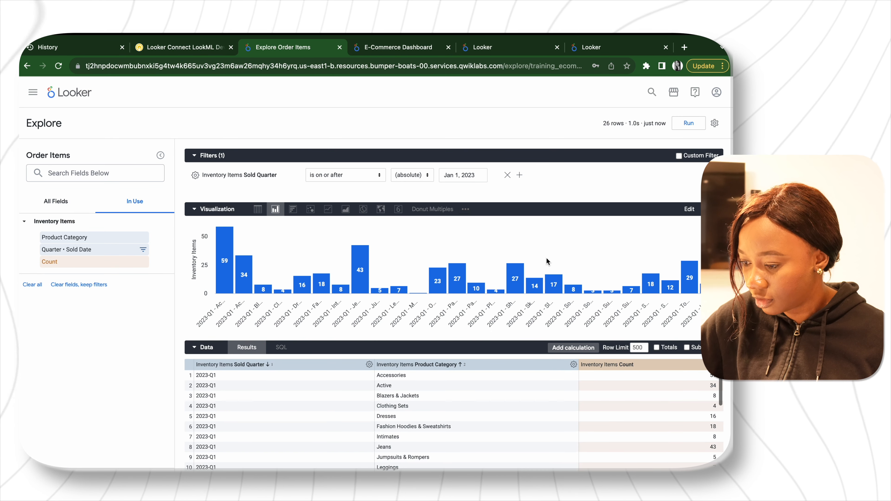
{"action": "left_click", "coordinate": [55, 201]}
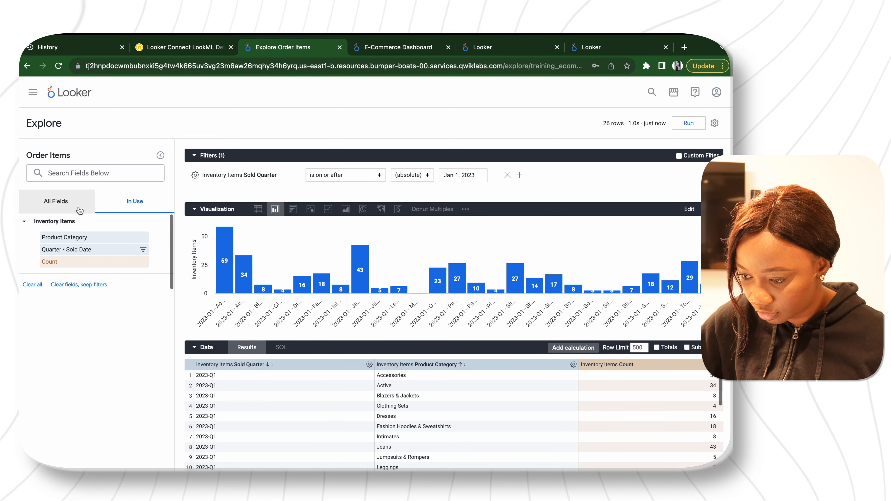
{"action": "left_click", "coordinate": [128, 203]}
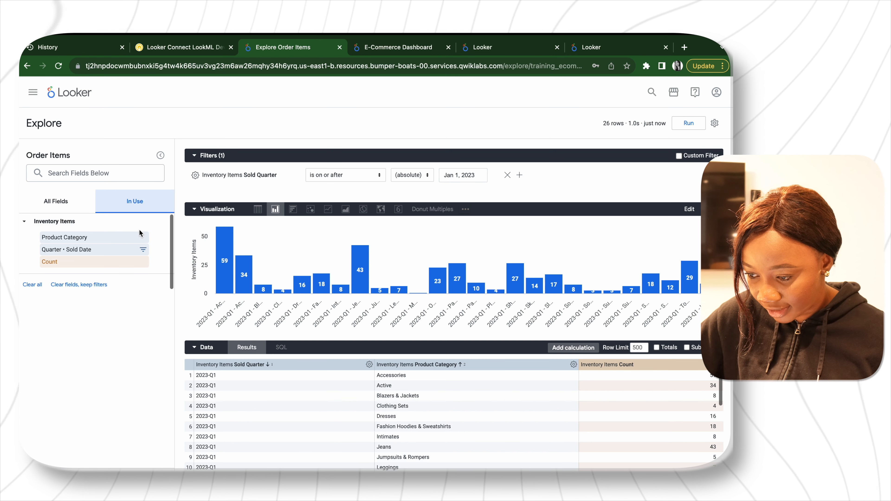
- Filter Inventory Items Product Category to Accessories and Active, and rerun the query
{"action": "left_click", "coordinate": [144, 238]}
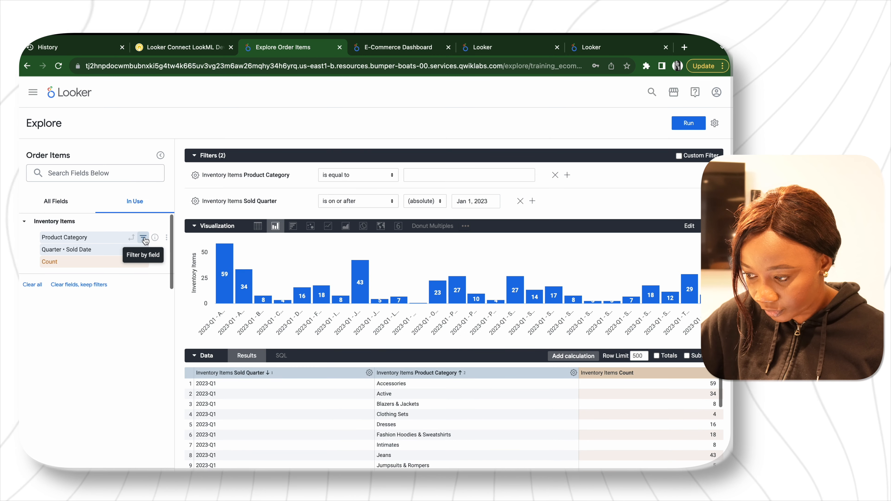
{"action": "left_click", "coordinate": [418, 176]}
{"action": "left_click", "coordinate": [429, 191]}
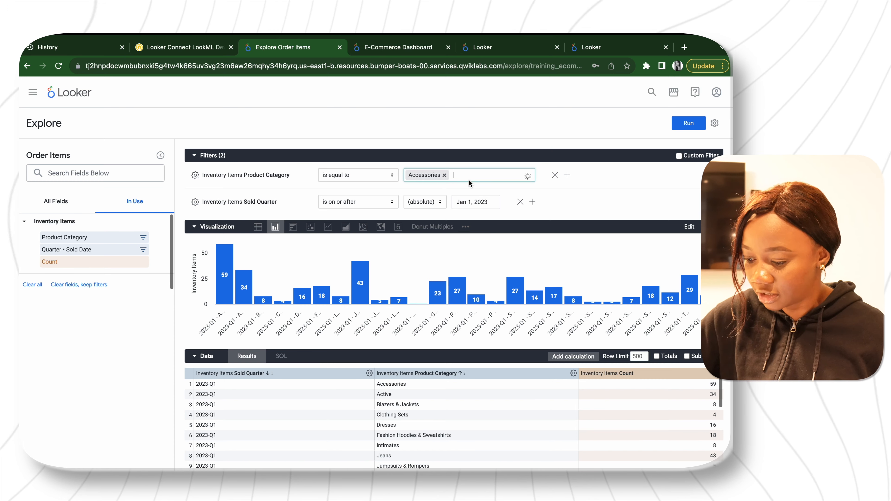
{"action": "type", "text": "ac"}
{"action": "left_click", "coordinate": [430, 190]}
{"action": "left_click", "coordinate": [682, 127]}
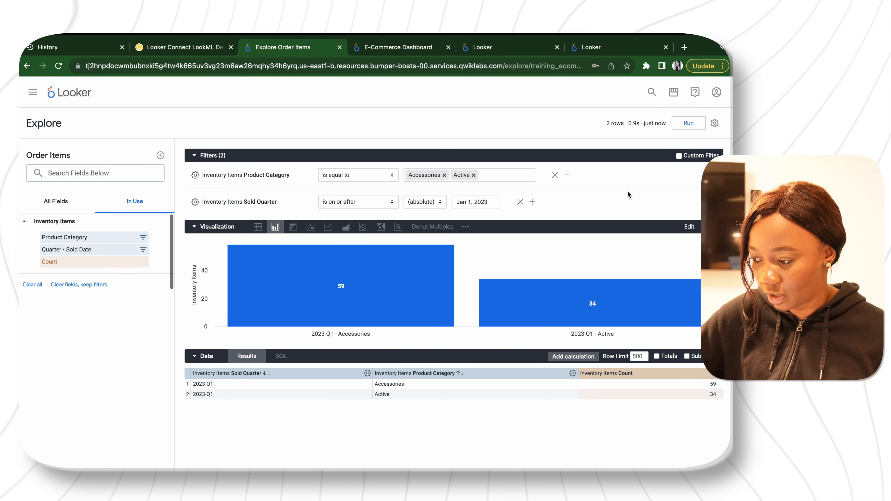
- Show the filtered results as Donut Multiples with Product Category pivoted, and rerun the query
{"action": "left_click", "coordinate": [431, 227]}
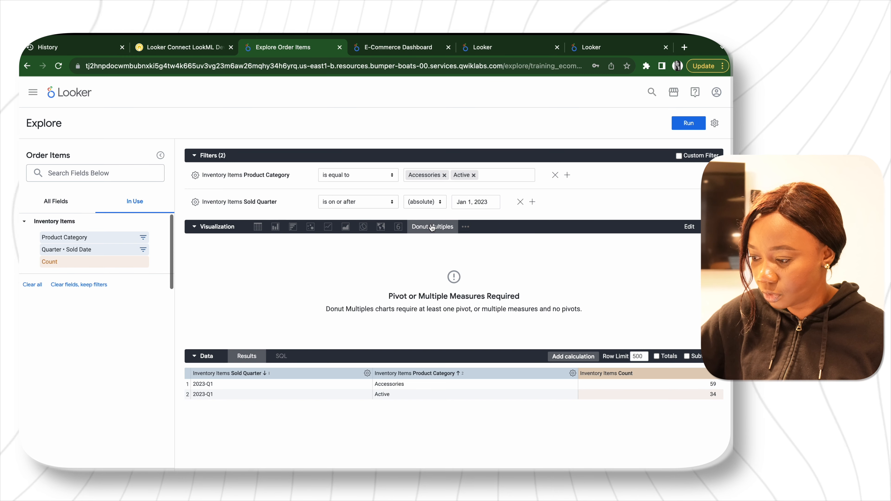
{"action": "mouse_move", "coordinate": [130, 242]}
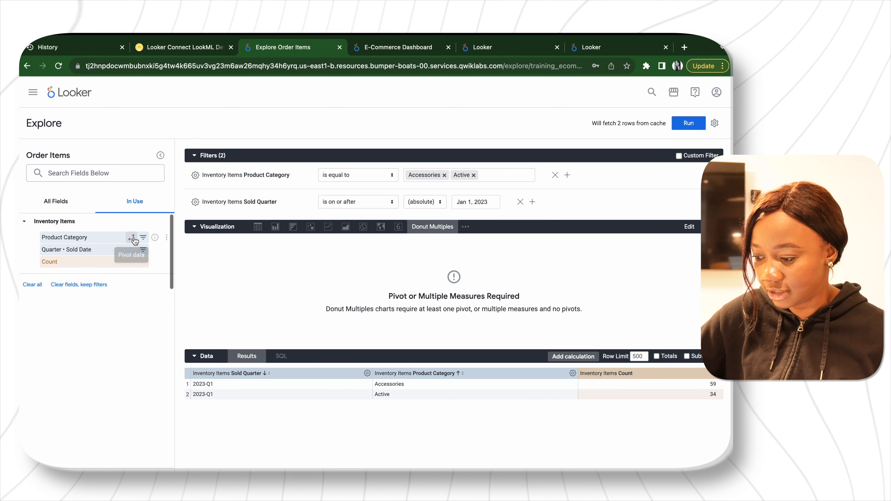
{"action": "left_click", "coordinate": [135, 239]}
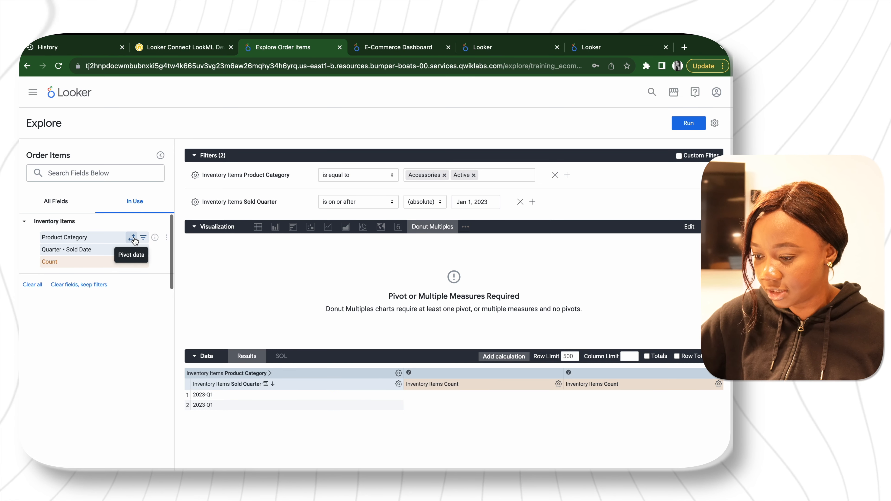
{"action": "left_click", "coordinate": [688, 123]}
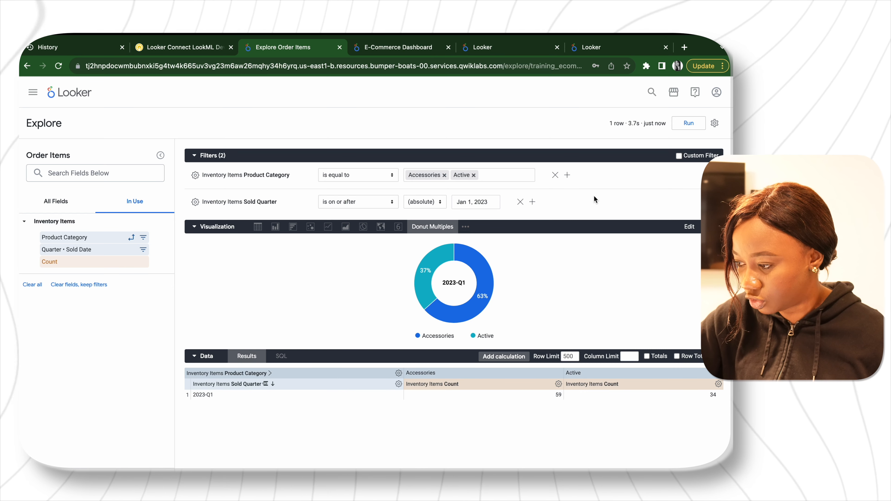
- Save the donut chart as a tile on the E-Commerce Dashboard in the Developer Student folder, and reload that dashboard in its browser page
{"action": "left_click", "coordinate": [714, 122]}
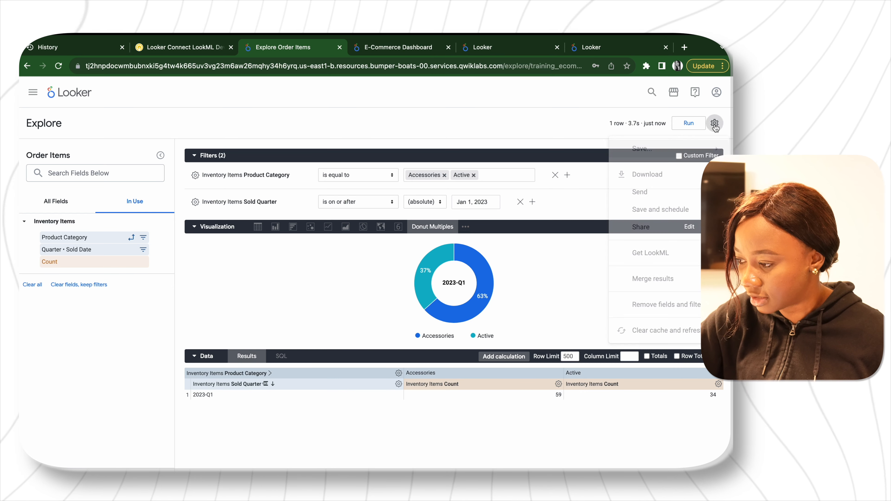
{"action": "mouse_move", "coordinate": [687, 155]}
{"action": "left_click", "coordinate": [618, 169]}
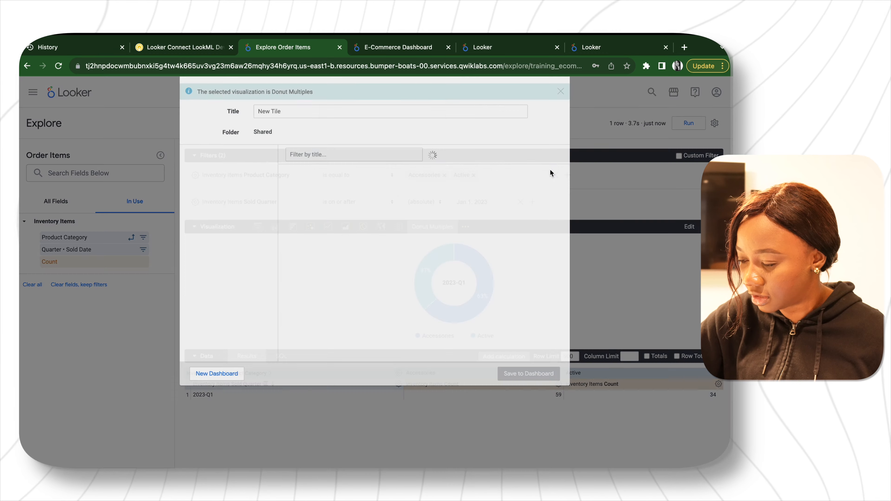
{"action": "left_click", "coordinate": [222, 206]}
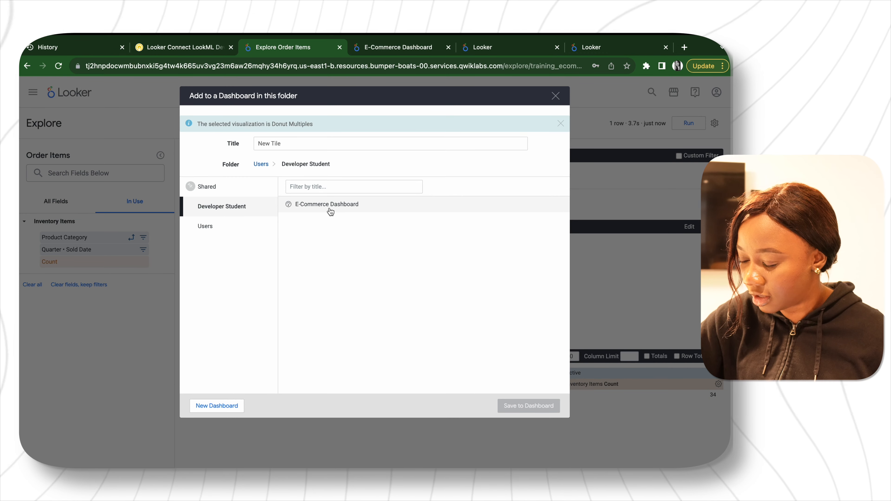
{"action": "left_click", "coordinate": [330, 205]}
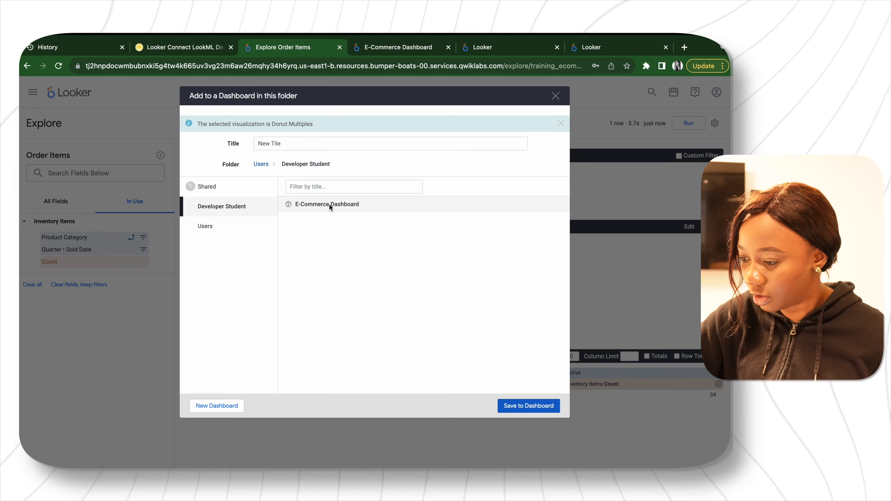
{"action": "left_click", "coordinate": [529, 405]}
{"action": "left_click", "coordinate": [414, 49]}
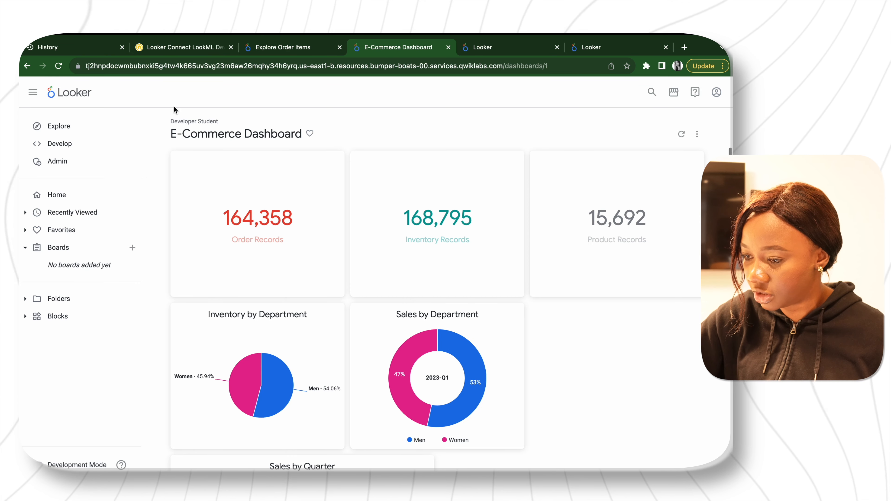
{"action": "key", "text": "super+r"}
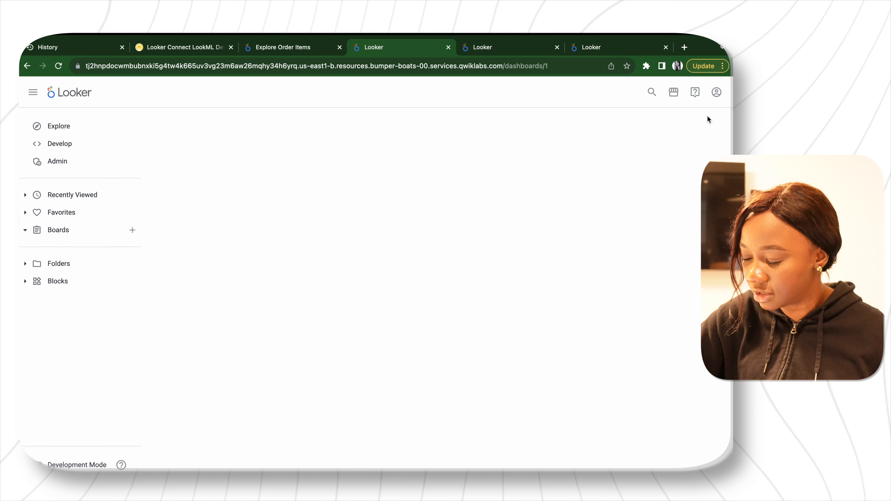
- Rename the dashboard's New Tile donut to "Sales by Top Product Categories" and save the dashboard
{"action": "left_click", "coordinate": [697, 134]}
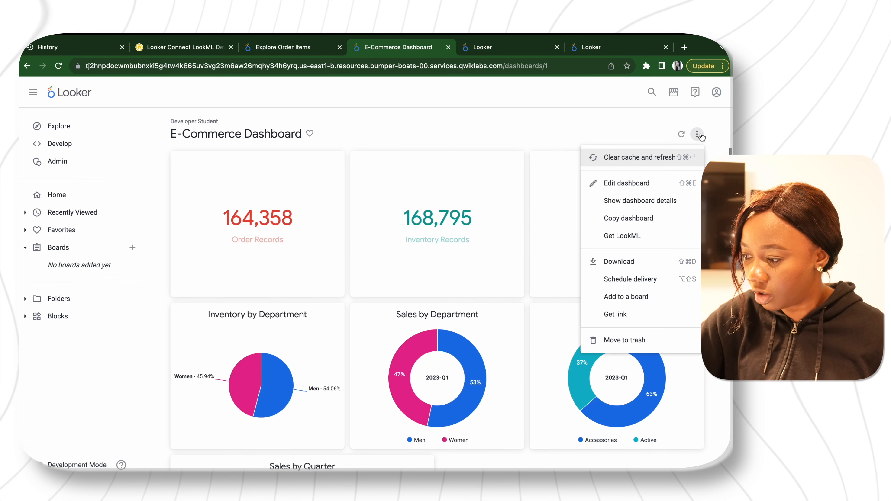
{"action": "left_click", "coordinate": [668, 181]}
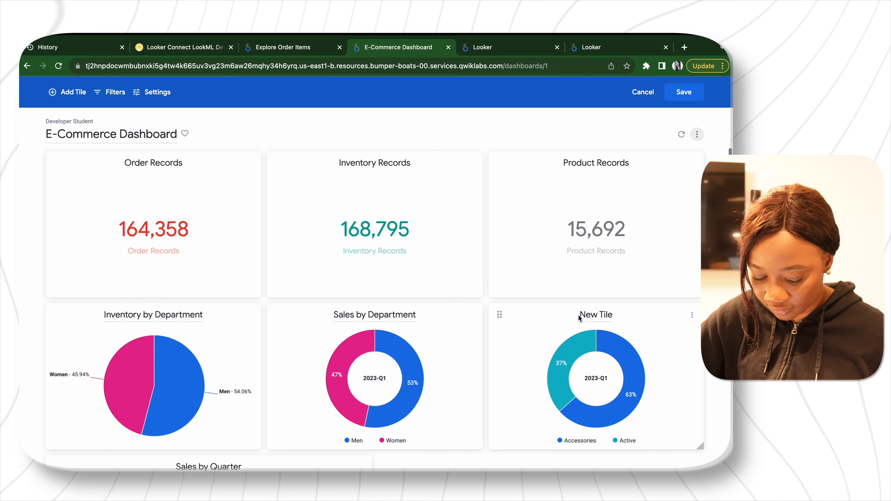
{"action": "left_click_drag", "start_coordinate": [578, 315], "coordinate": [623, 315]}
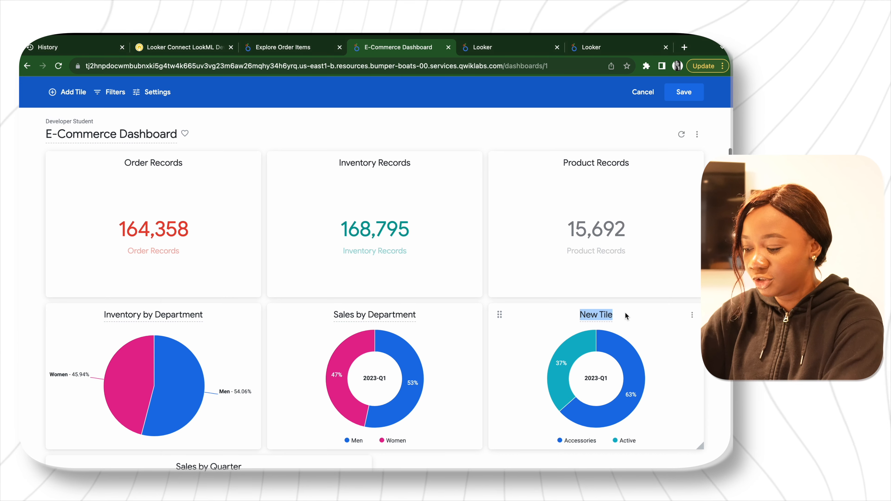
{"action": "type", "text": "Sales by Top"}
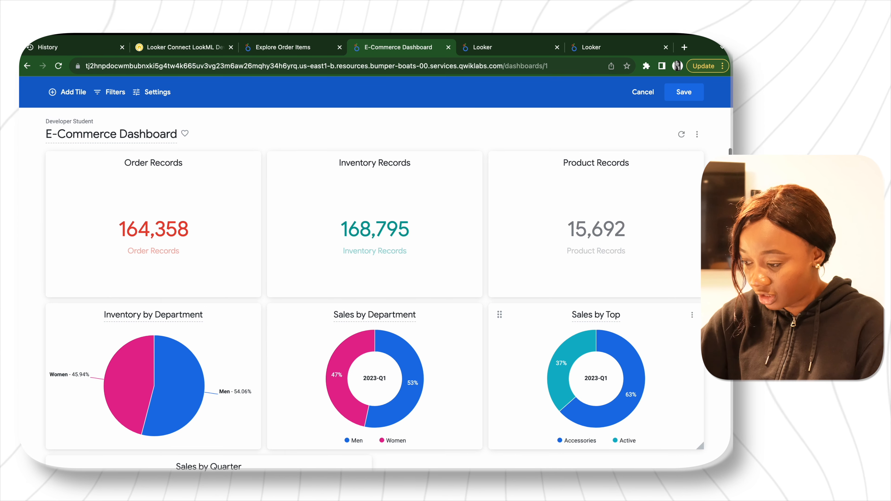
{"action": "type", "text": " P"}
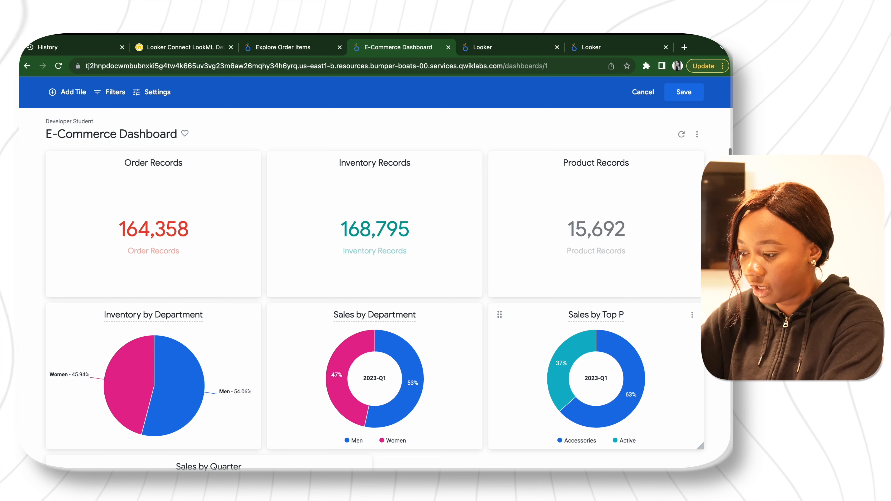
{"action": "type", "text": "roduct C"}
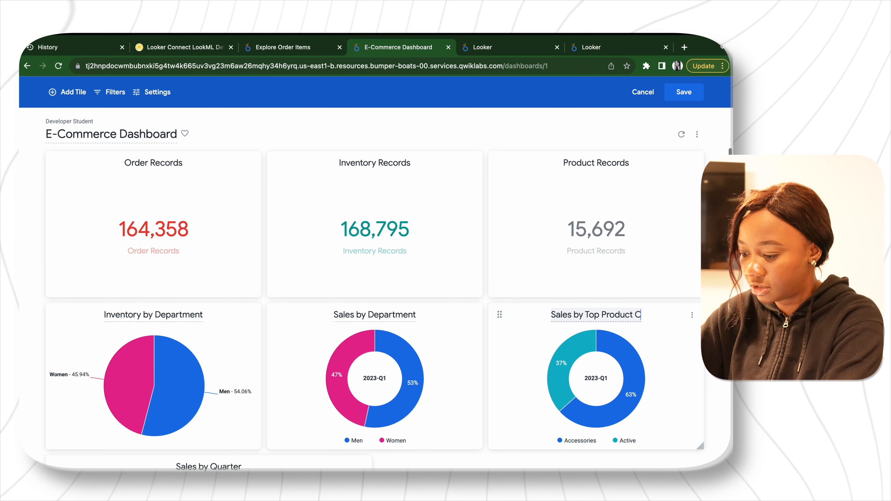
{"action": "type", "text": "ategories"}
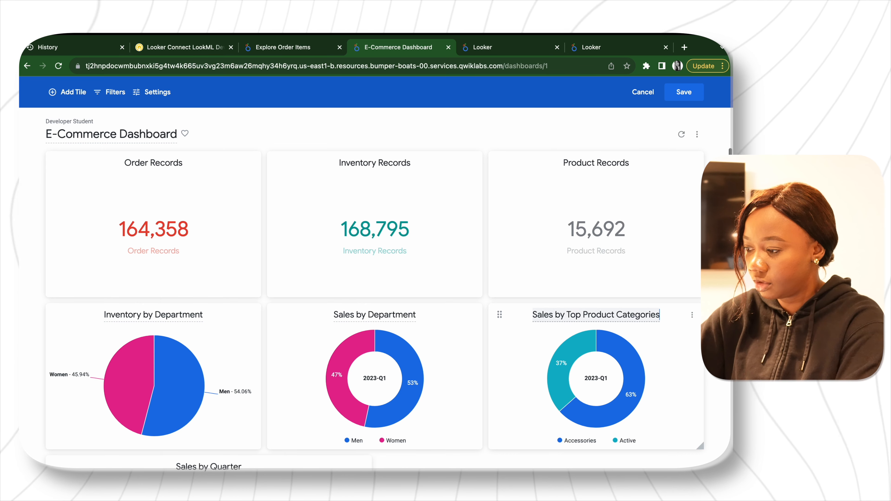
{"action": "key", "text": "Return"}
{"action": "left_click", "coordinate": [682, 94]}
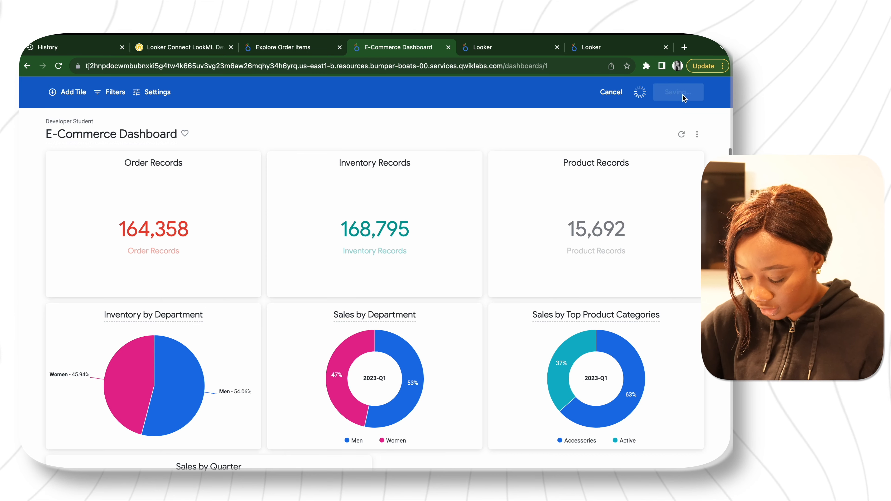
- Put the dashboard in edit mode and duplicate the Sales by Quarter tile
{"action": "scroll", "coordinate": [522, 325], "scroll_direction": "down", "scroll_amount": 5}
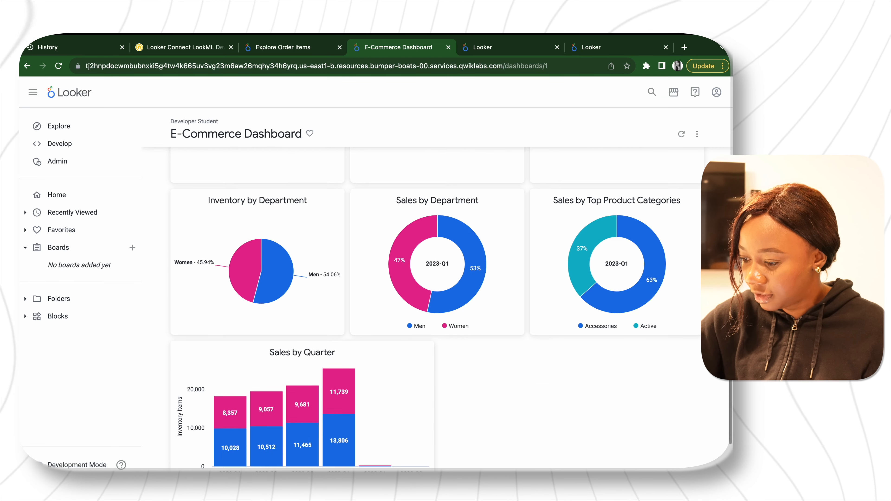
{"action": "scroll", "coordinate": [458, 401], "scroll_direction": "up", "scroll_amount": 3}
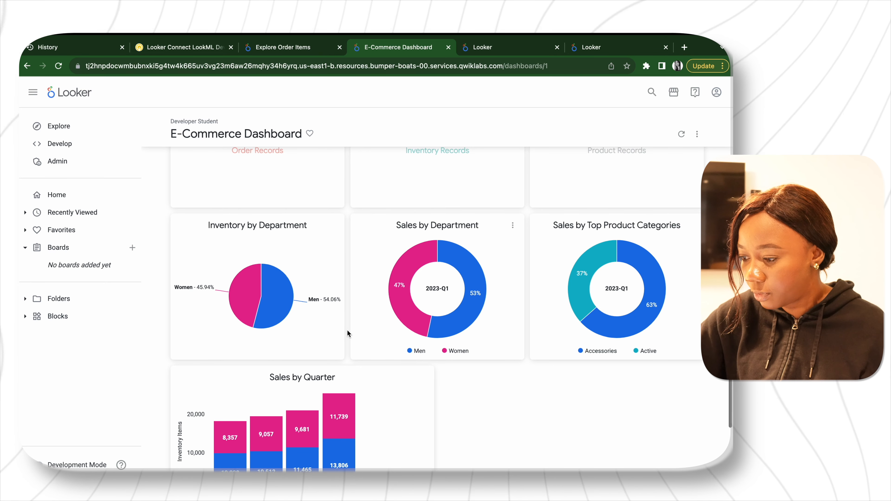
{"action": "scroll", "coordinate": [397, 404], "scroll_direction": "down", "scroll_amount": 1}
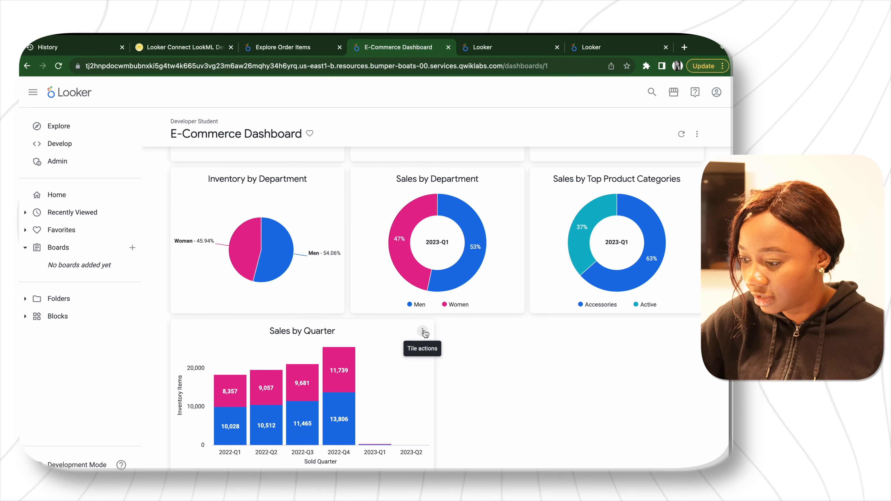
{"action": "left_click", "coordinate": [423, 331]}
{"action": "left_click", "coordinate": [516, 362]}
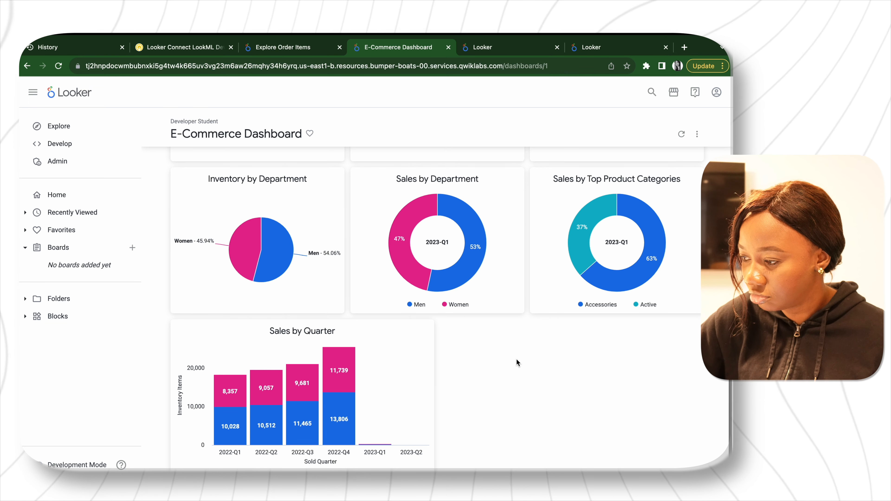
{"action": "left_click", "coordinate": [698, 134]}
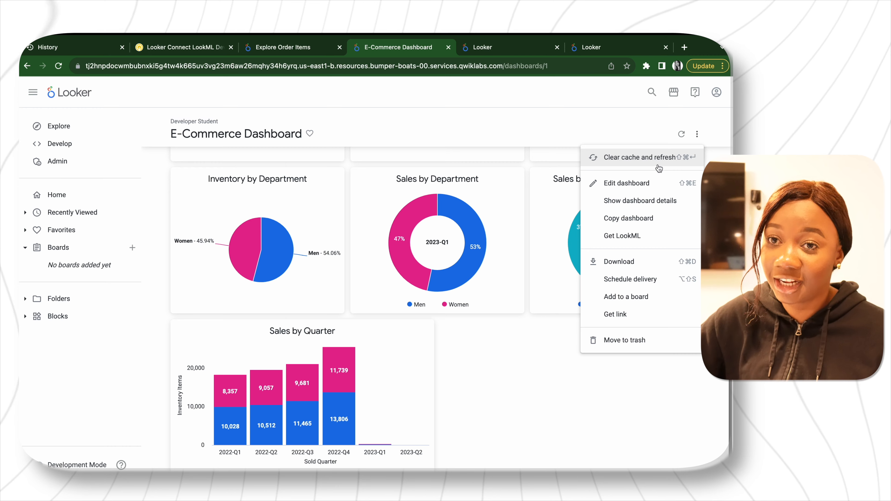
{"action": "left_click", "coordinate": [643, 183]}
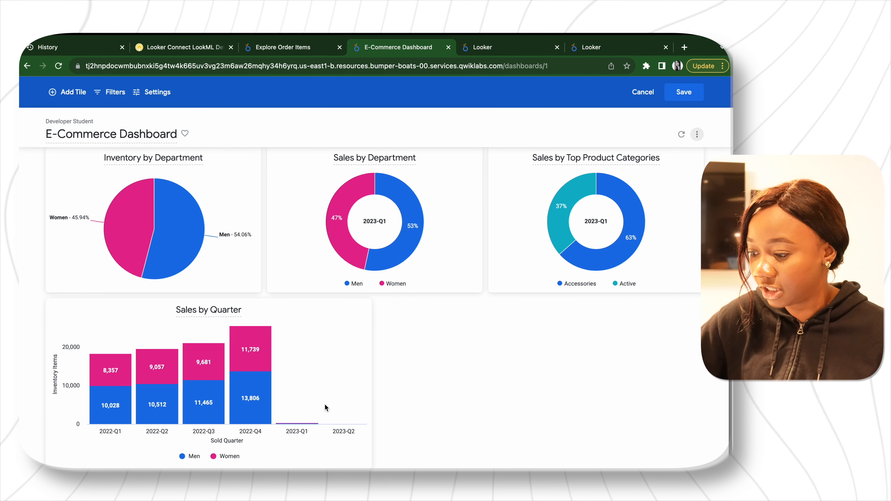
{"action": "left_click", "coordinate": [360, 311]}
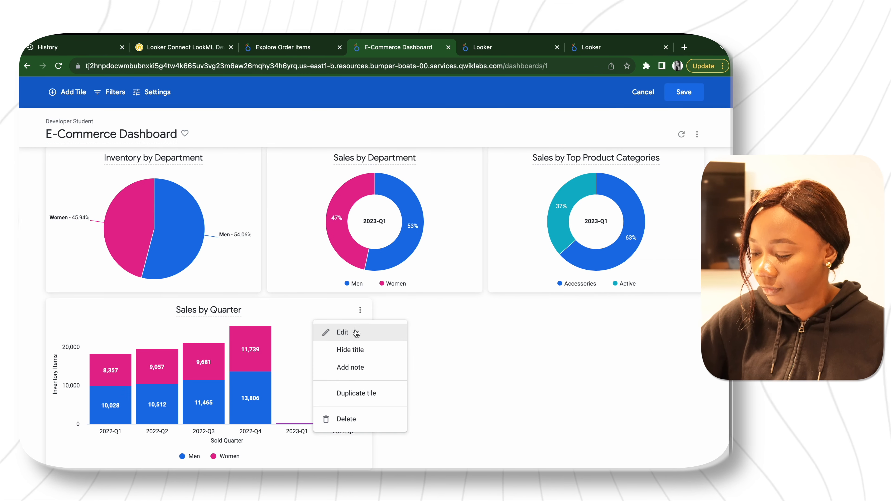
{"action": "left_click", "coordinate": [359, 392]}
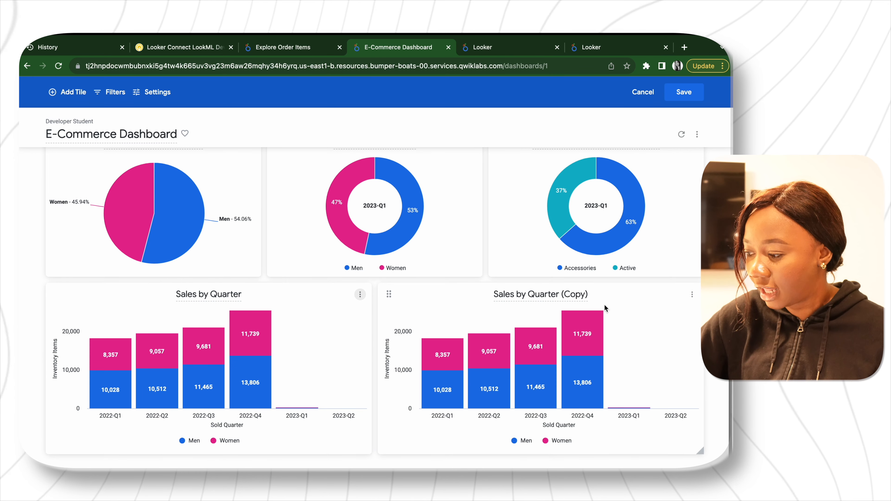
- Edit the Sales by Quarter (Copy) tile, removing the Inventory Items Sold Date Quarter and Product Department fields from its query
{"action": "left_click", "coordinate": [692, 295]}
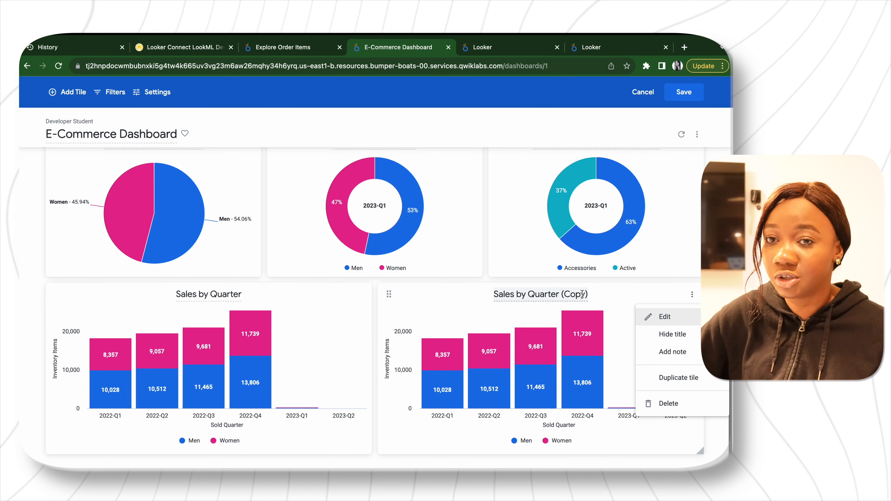
{"action": "left_click", "coordinate": [678, 321]}
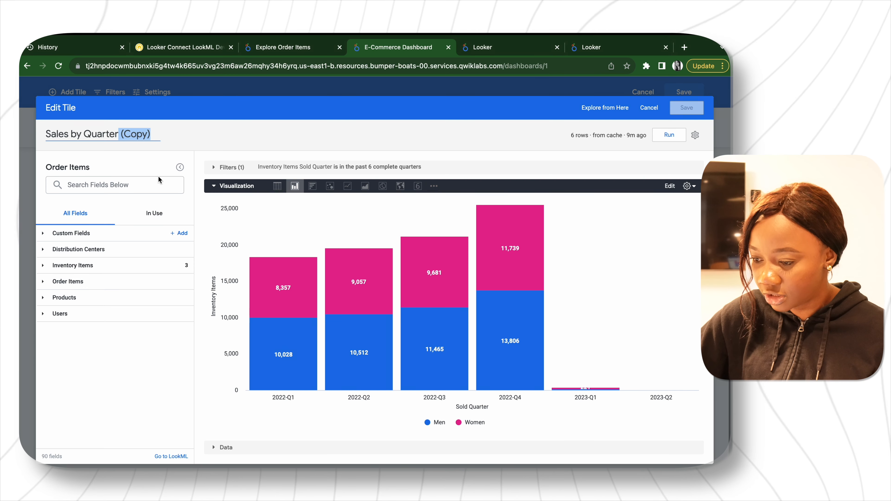
{"action": "left_click", "coordinate": [126, 217]}
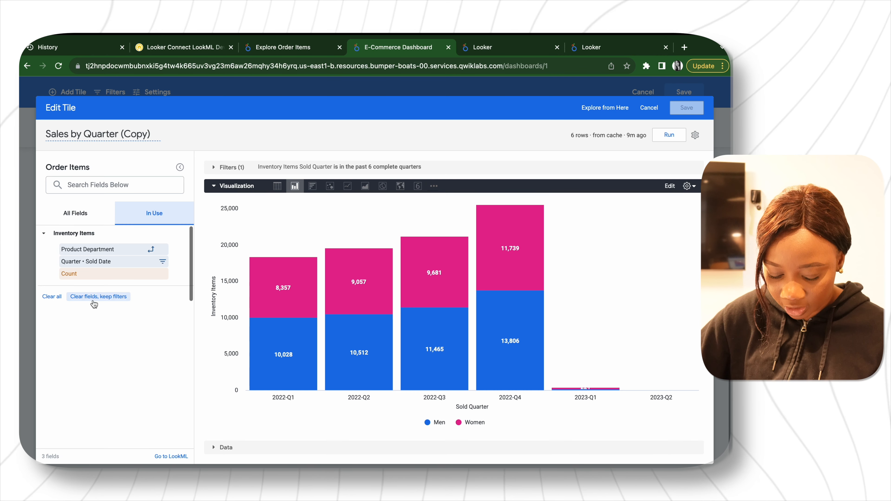
{"action": "left_click", "coordinate": [82, 218]}
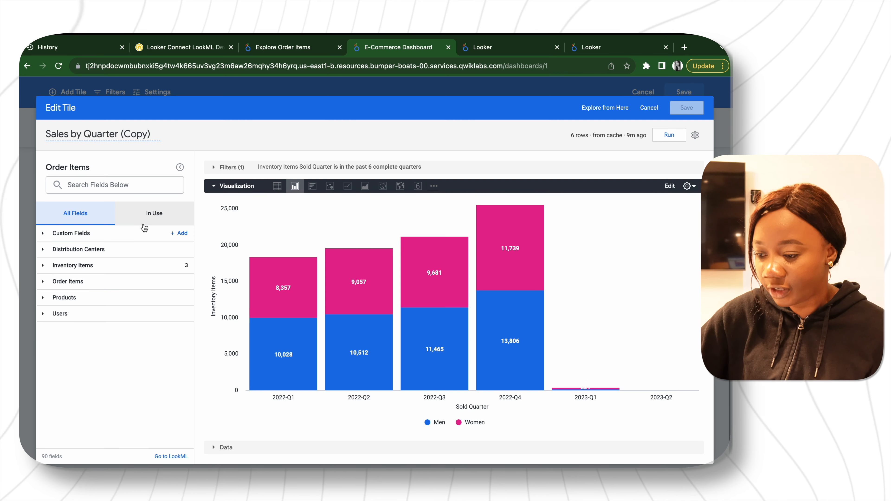
{"action": "left_click", "coordinate": [42, 266]}
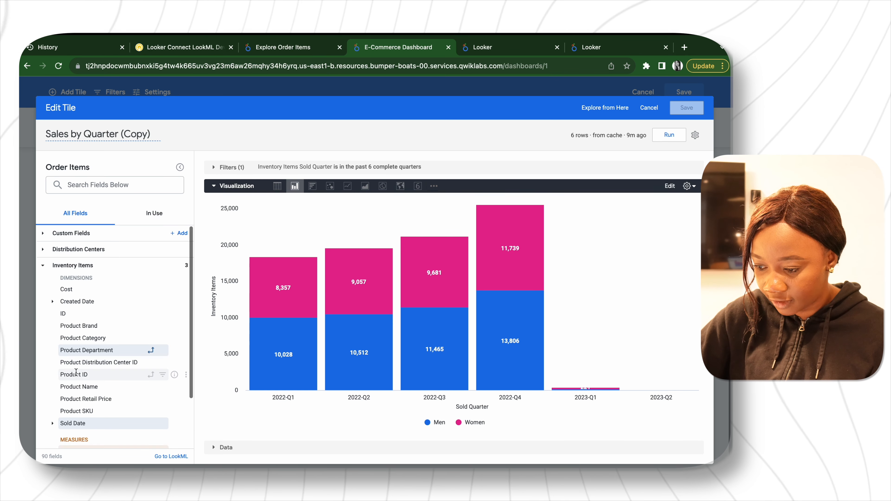
{"action": "scroll", "coordinate": [105, 386], "scroll_direction": "down", "scroll_amount": 2}
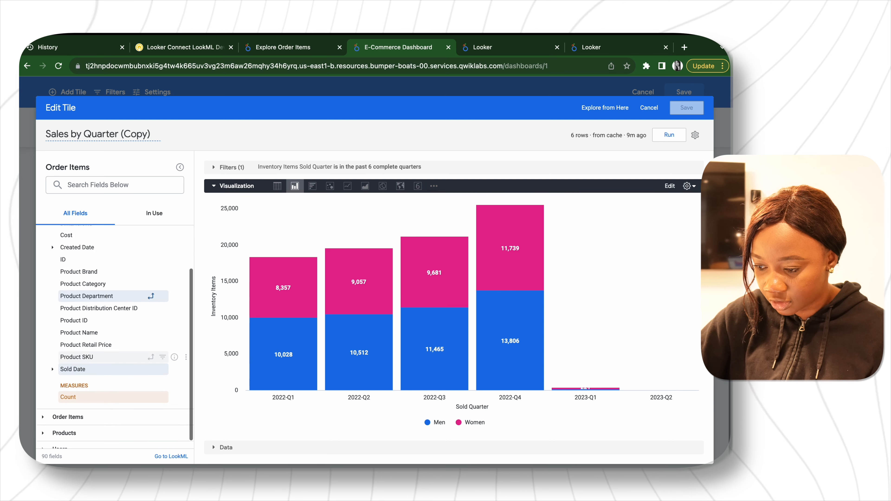
{"action": "left_click", "coordinate": [74, 370]}
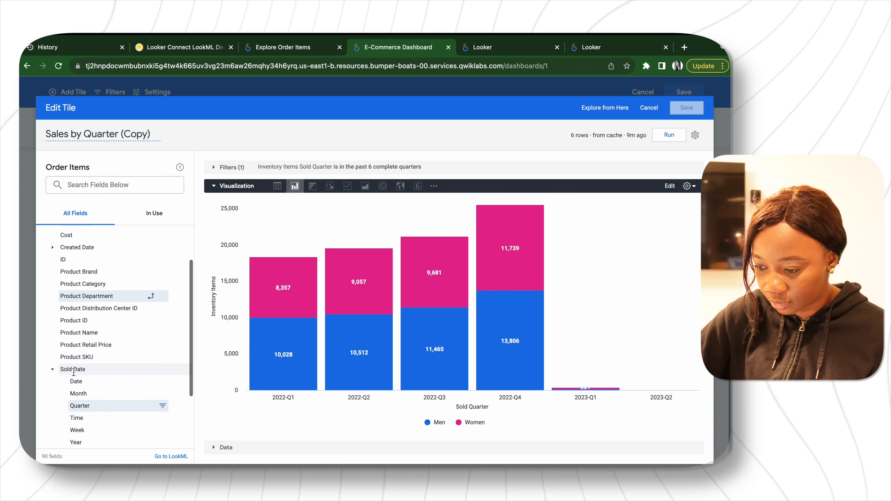
{"action": "left_click", "coordinate": [79, 407]}
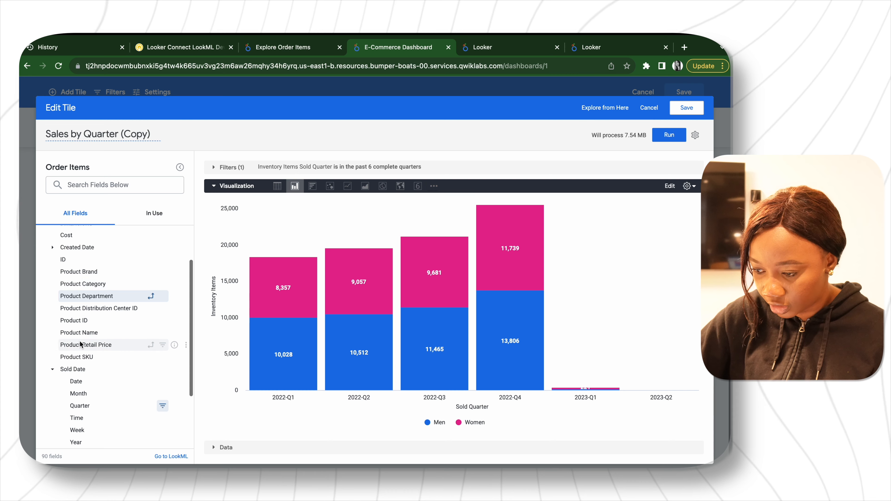
{"action": "left_click", "coordinate": [83, 296]}
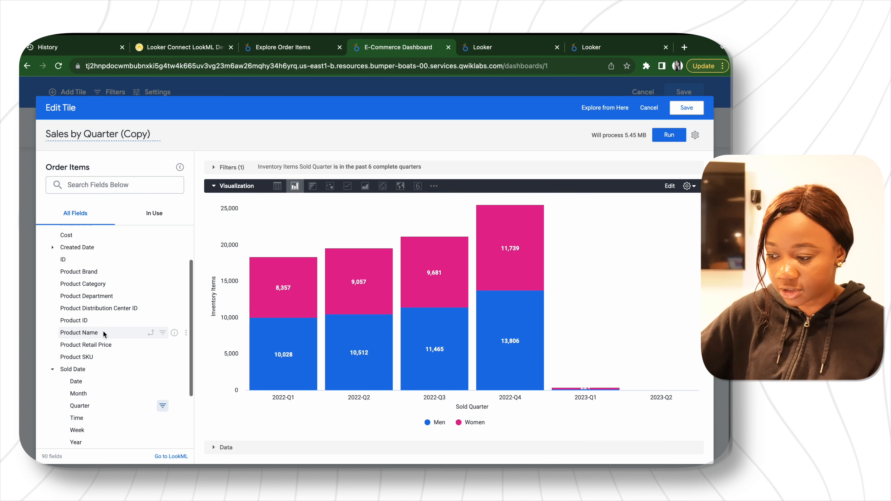
- Add the Inventory Items Created Date Quarter field to the copied tile's query and run it
{"action": "scroll", "coordinate": [101, 349], "scroll_direction": "down", "scroll_amount": 3}
{"action": "scroll", "coordinate": [101, 349], "scroll_direction": "up", "scroll_amount": 5}
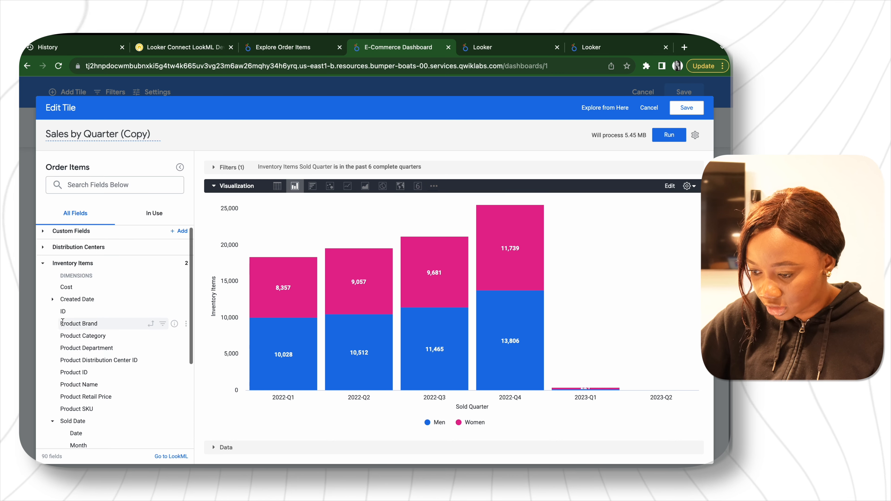
{"action": "left_click", "coordinate": [53, 299]}
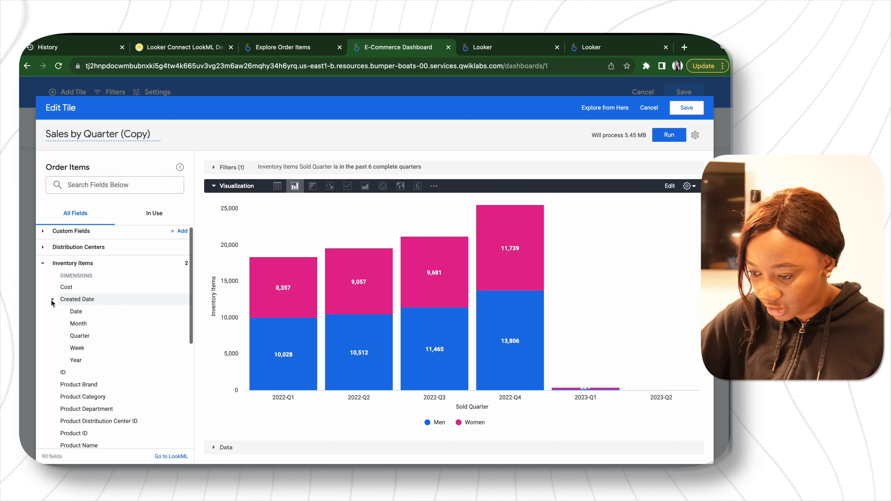
{"action": "left_click", "coordinate": [78, 336]}
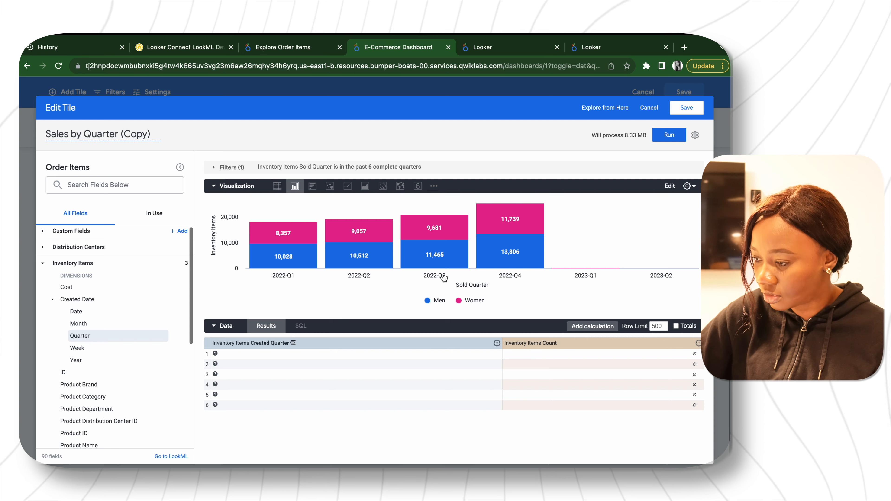
{"action": "left_click", "coordinate": [669, 135]}
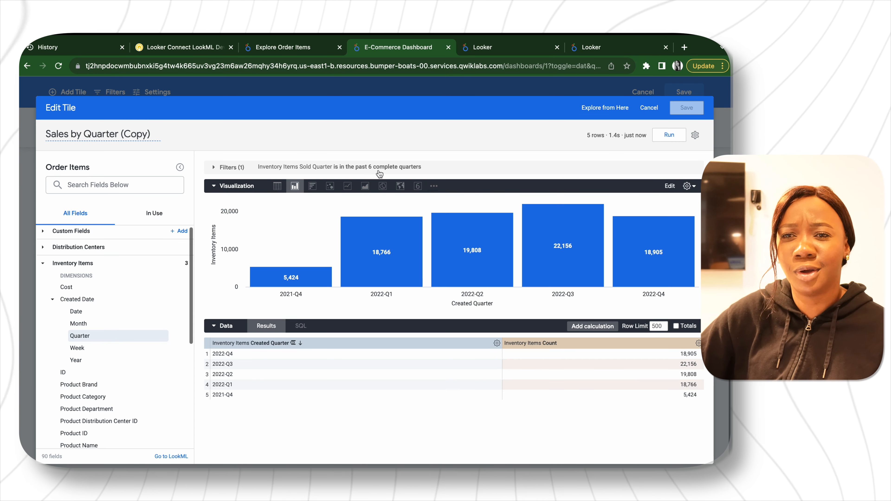
- Enable totals labels and disable value labels on the Sales by Quarter (Copy) column chart
{"action": "mouse_move", "coordinate": [395, 268]}
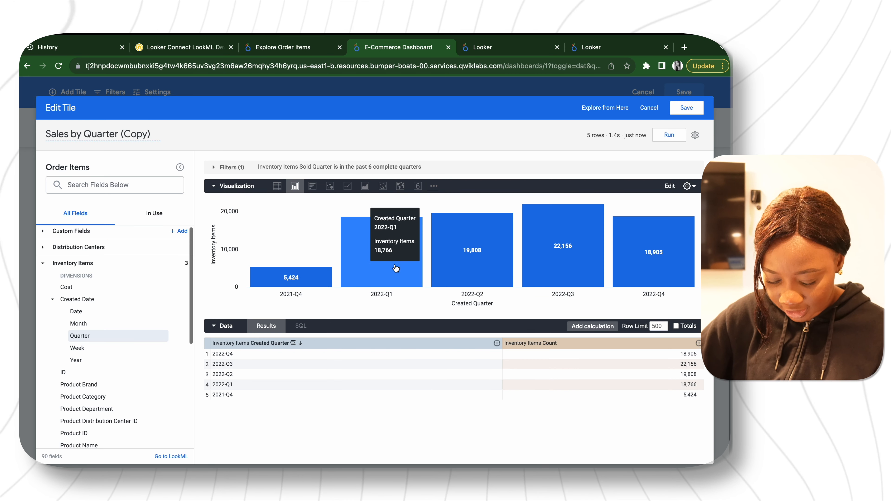
{"action": "mouse_move", "coordinate": [644, 280]}
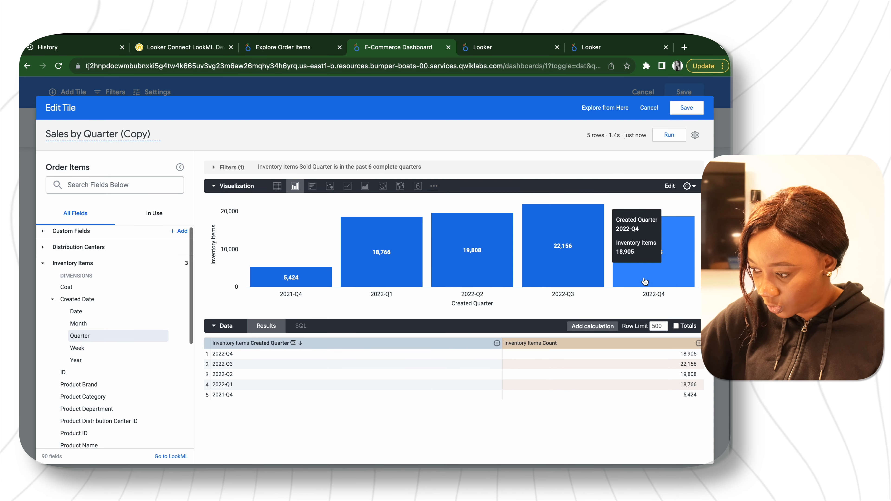
{"action": "left_click", "coordinate": [689, 190]}
{"action": "left_click", "coordinate": [549, 190]}
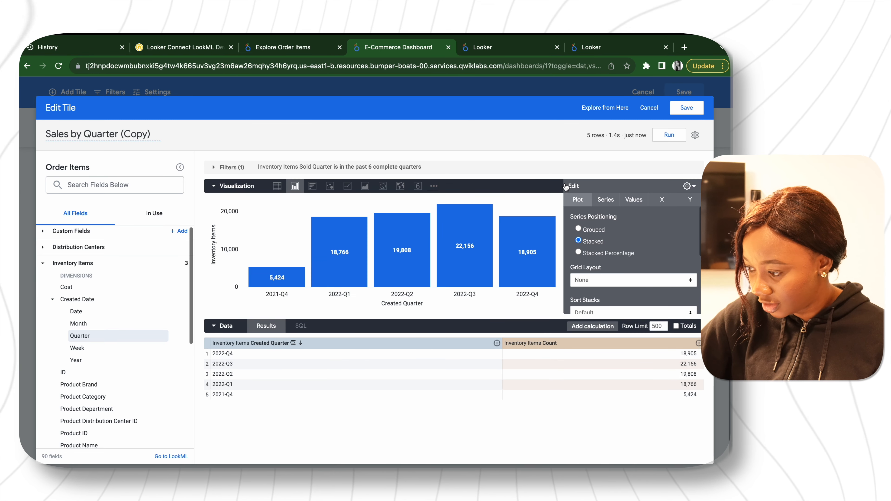
{"action": "left_click", "coordinate": [634, 200]}
{"action": "scroll", "coordinate": [608, 238], "scroll_direction": "down", "scroll_amount": 3}
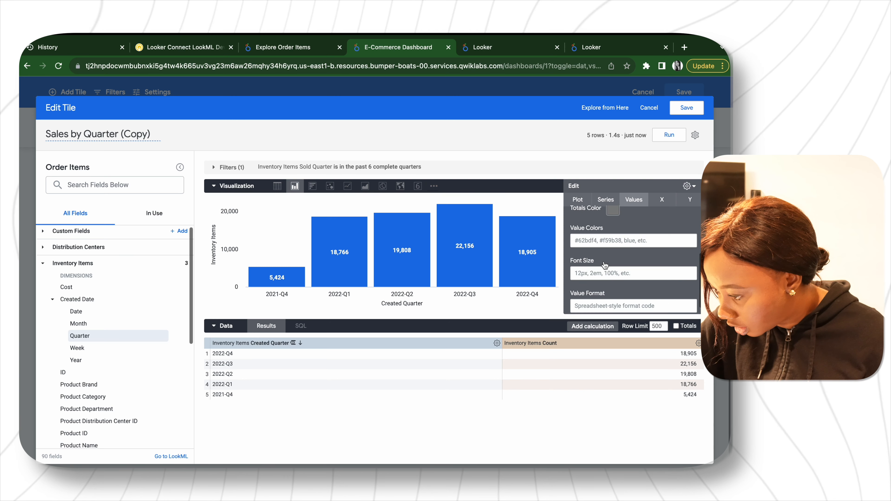
{"action": "scroll", "coordinate": [603, 262], "scroll_direction": "up", "scroll_amount": 3}
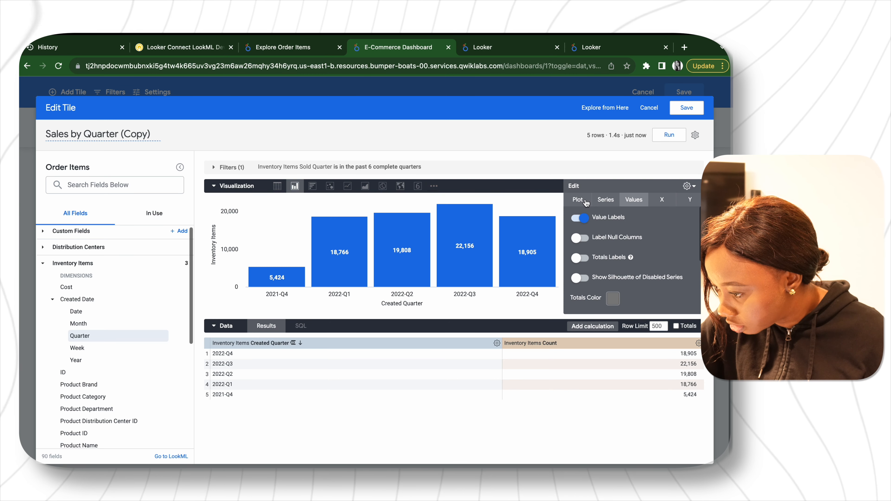
{"action": "left_click", "coordinate": [579, 259]}
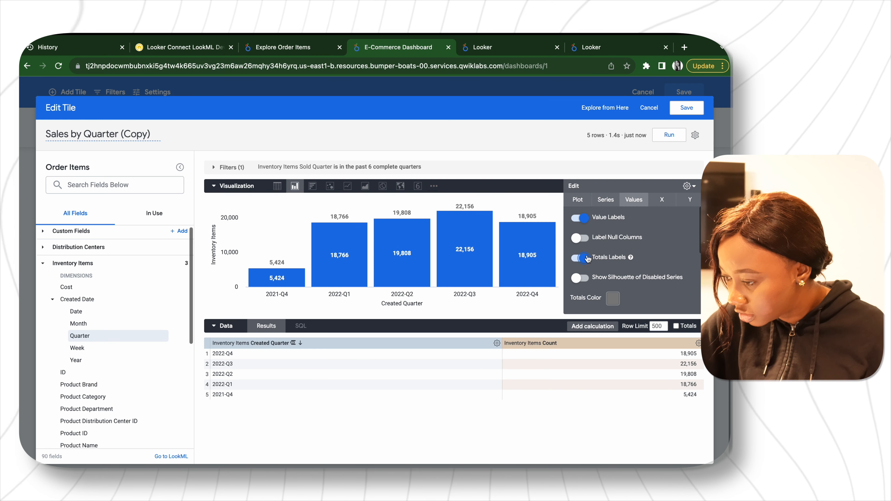
{"action": "left_click", "coordinate": [585, 218]}
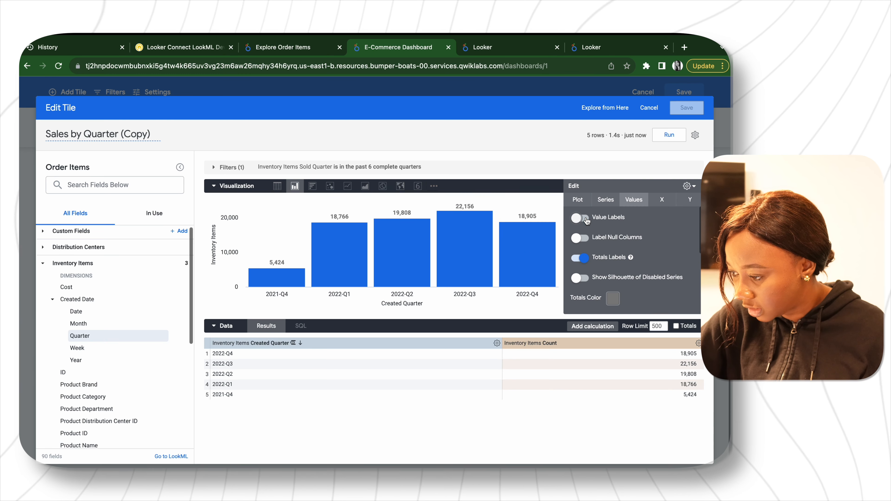
{"action": "mouse_move", "coordinate": [540, 227]}
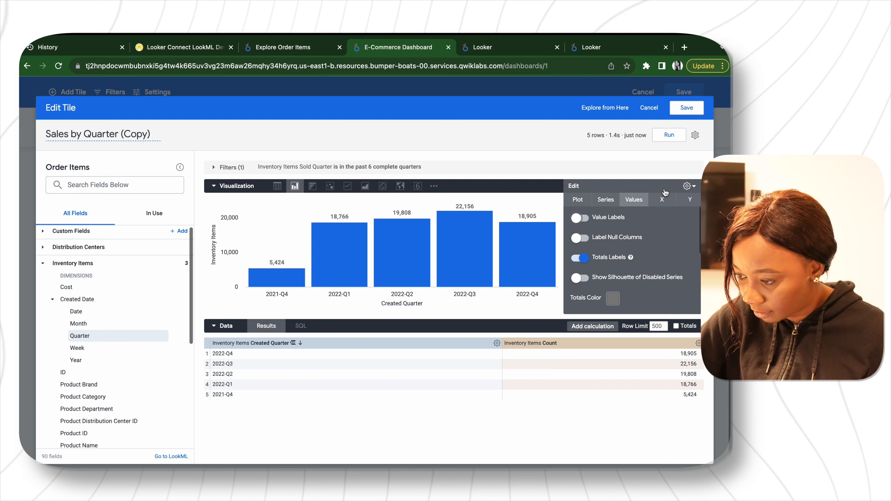
- Rename the copied tile "Inventories by Quarters" and rerun its query
{"action": "left_click_drag", "start_coordinate": [153, 135], "coordinate": [41, 135]}
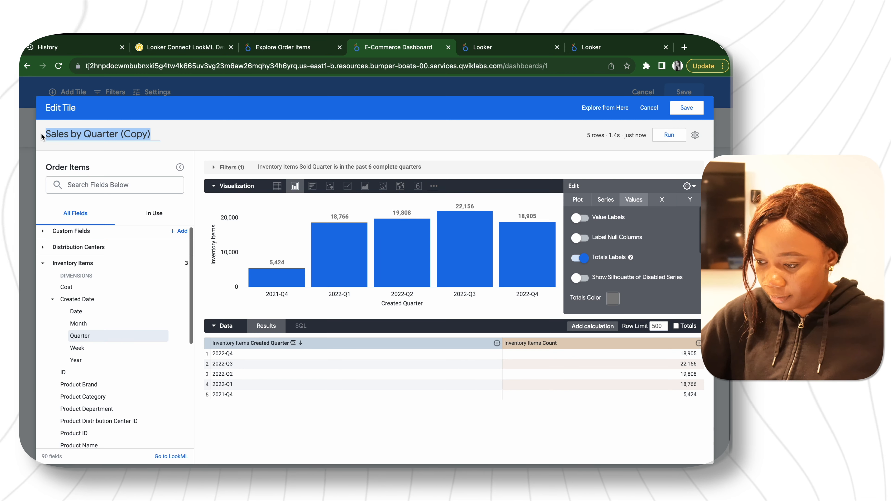
{"action": "type", "text": "Inve"}
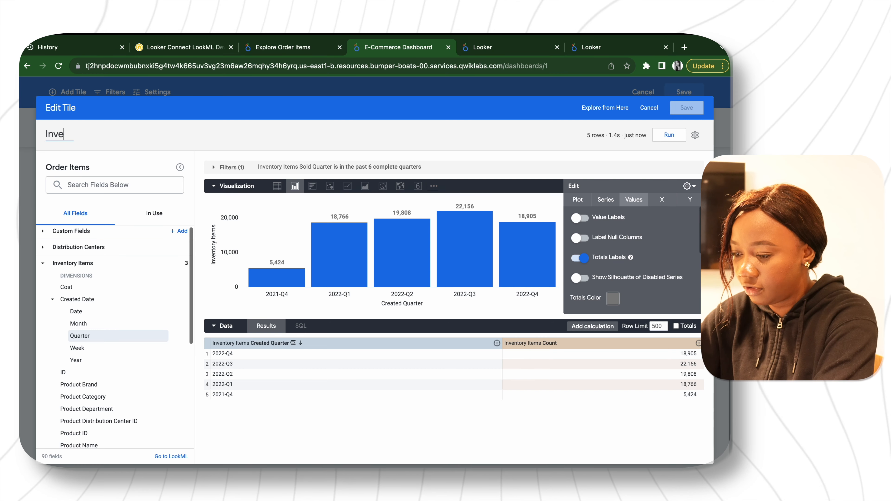
{"action": "type", "text": "ntories by Quar"}
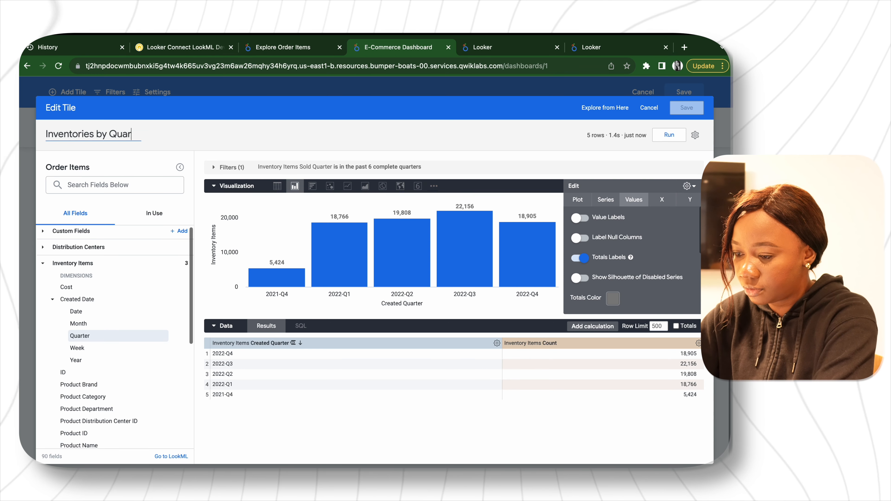
{"action": "type", "text": "ters"}
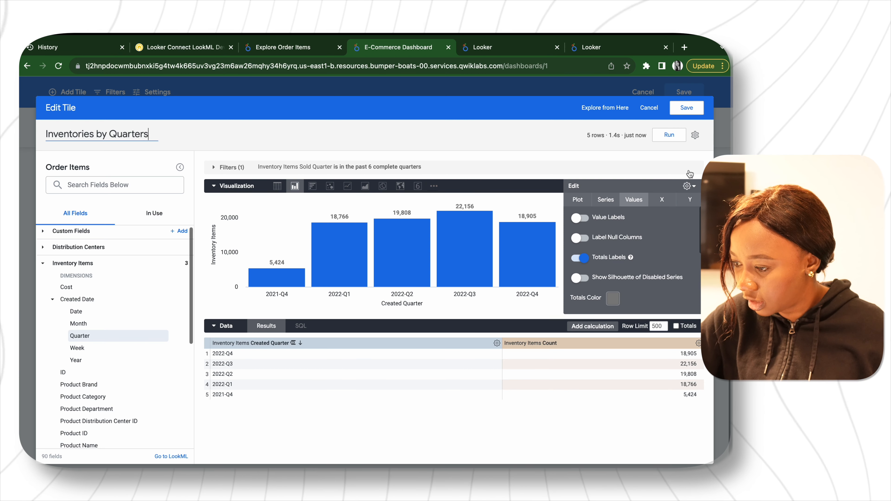
{"action": "left_click", "coordinate": [672, 140]}
- Hide the Y-axis values on the Inventories by Quarters chart and save the tile
{"action": "left_click", "coordinate": [689, 187]}
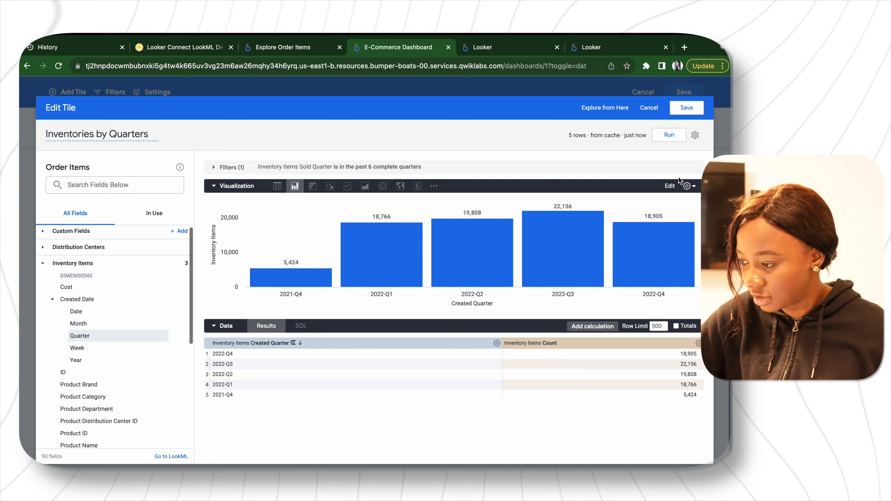
{"action": "left_click", "coordinate": [671, 186]}
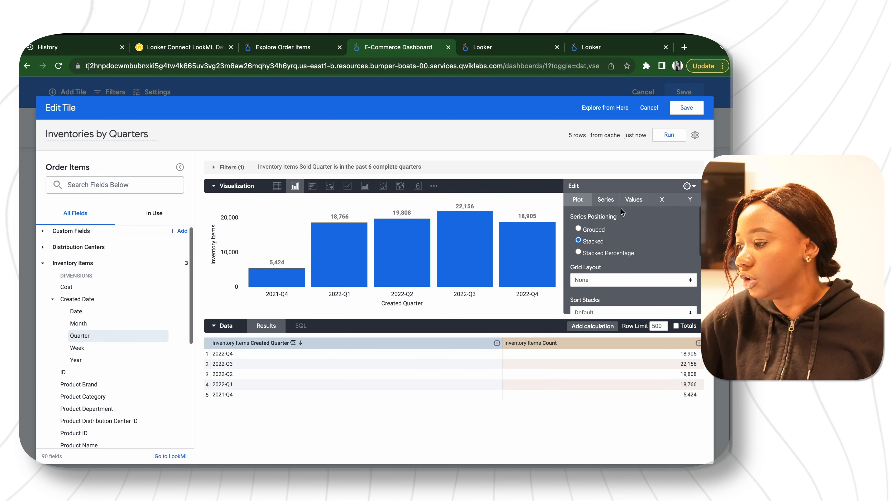
{"action": "left_click", "coordinate": [633, 199]}
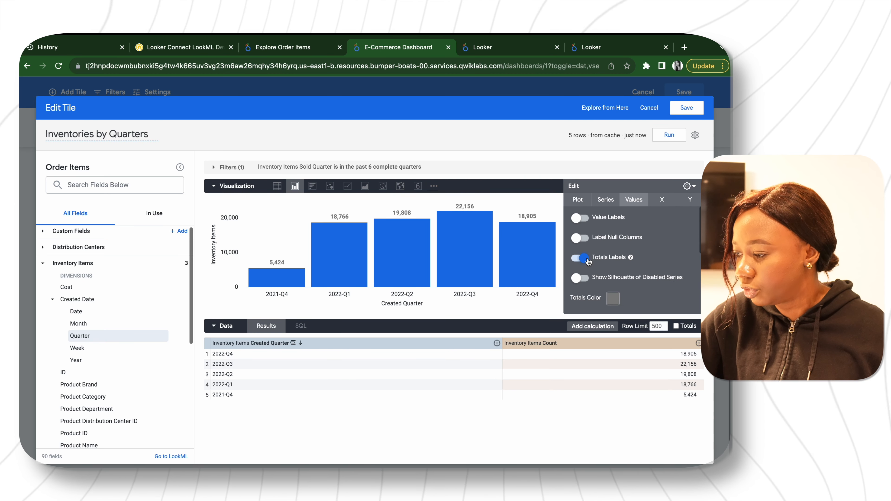
{"action": "left_click", "coordinate": [662, 201]}
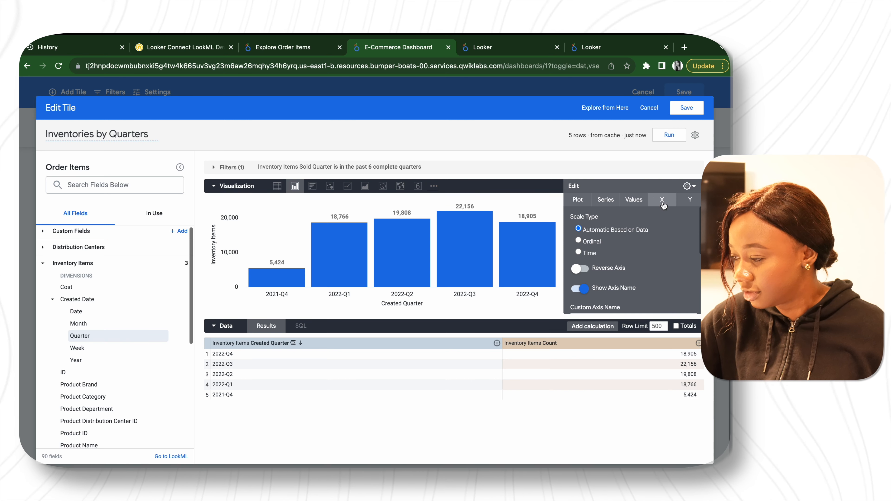
{"action": "left_click", "coordinate": [690, 201]}
{"action": "scroll", "coordinate": [593, 243], "scroll_direction": "down", "scroll_amount": 5}
{"action": "scroll", "coordinate": [591, 239], "scroll_direction": "up", "scroll_amount": 4}
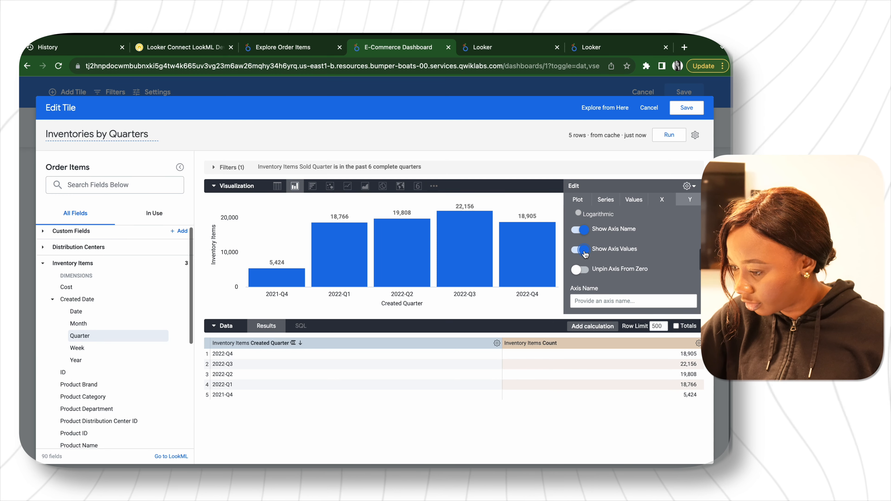
{"action": "left_click", "coordinate": [580, 250]}
{"action": "left_click", "coordinate": [687, 111]}
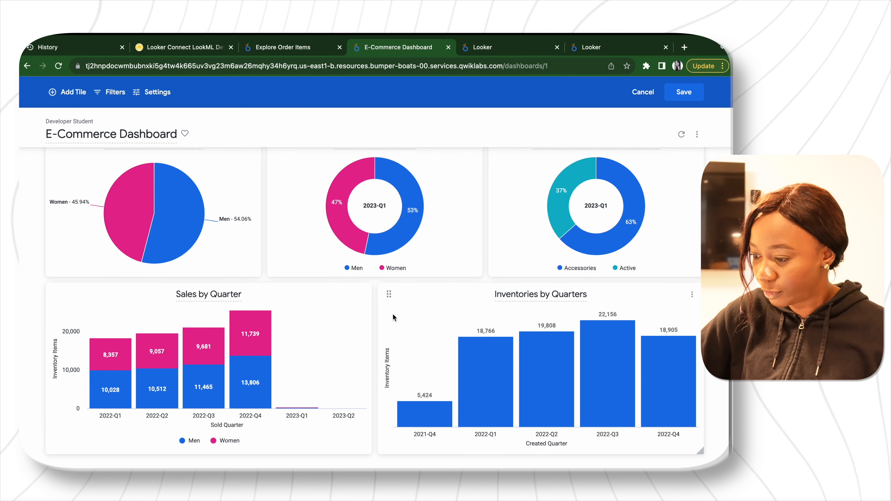
- Narrow the Sales by Quarter tile and swap its place with the Inventories by Quarters tile so the inventory chart comes first
{"action": "left_click_drag", "start_coordinate": [368, 450], "coordinate": [318, 447]}
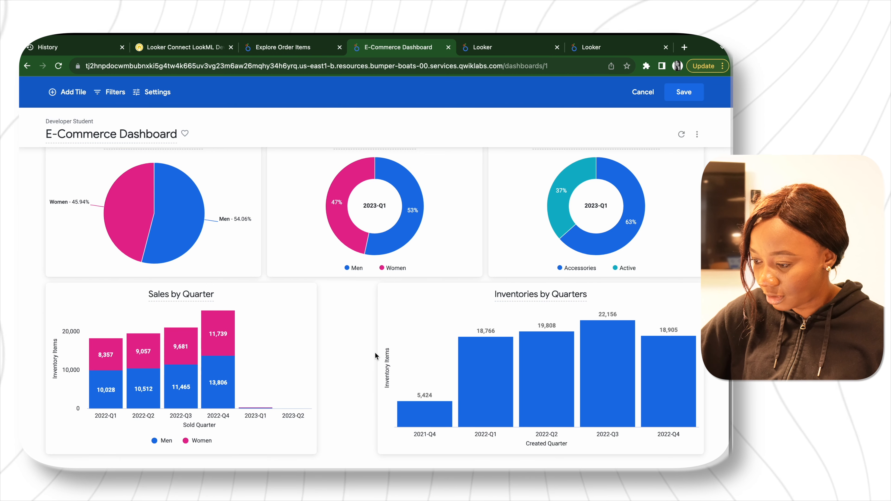
{"action": "left_click_drag", "start_coordinate": [389, 296], "coordinate": [338, 295]}
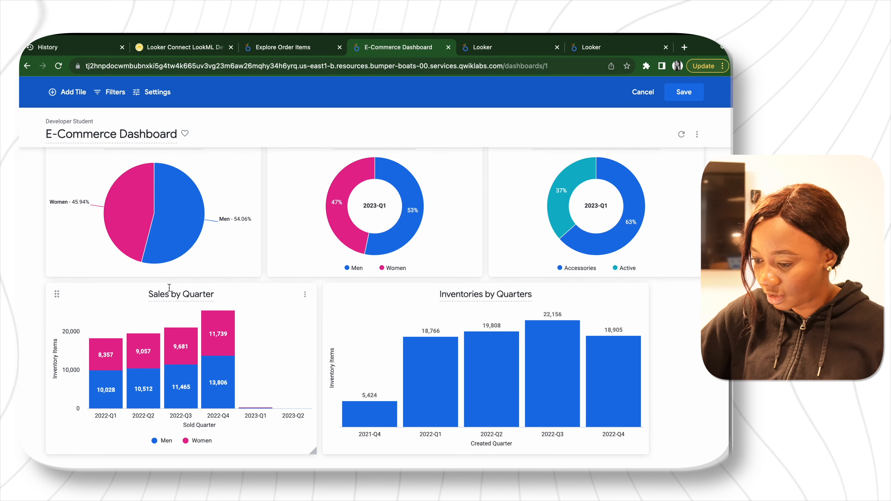
{"action": "left_click_drag", "start_coordinate": [57, 294], "coordinate": [415, 293]}
{"action": "scroll", "coordinate": [259, 381], "scroll_direction": "down", "scroll_amount": 3}
{"action": "left_click_drag", "start_coordinate": [334, 385], "coordinate": [50, 315]}
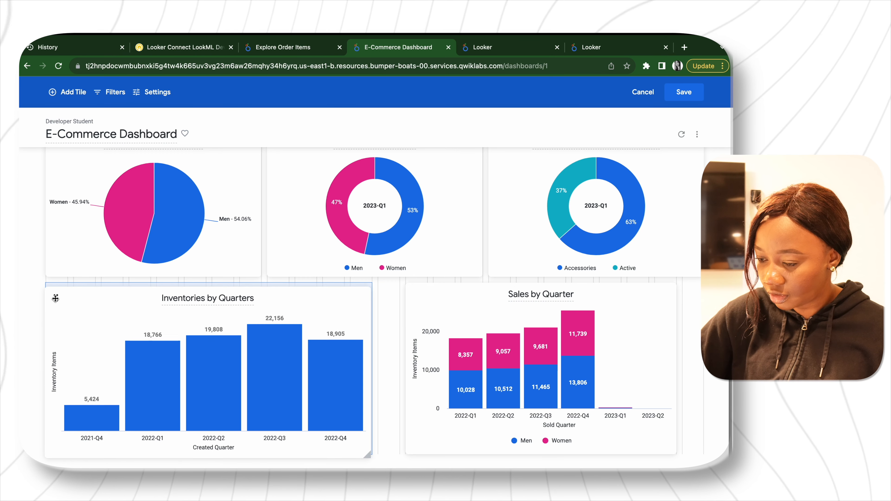
- Resize the Inventories by Quarters and Sales by Quarter tiles to one third of the dashboard width each, side by side
{"action": "left_click_drag", "start_coordinate": [367, 451], "coordinate": [304, 465]}
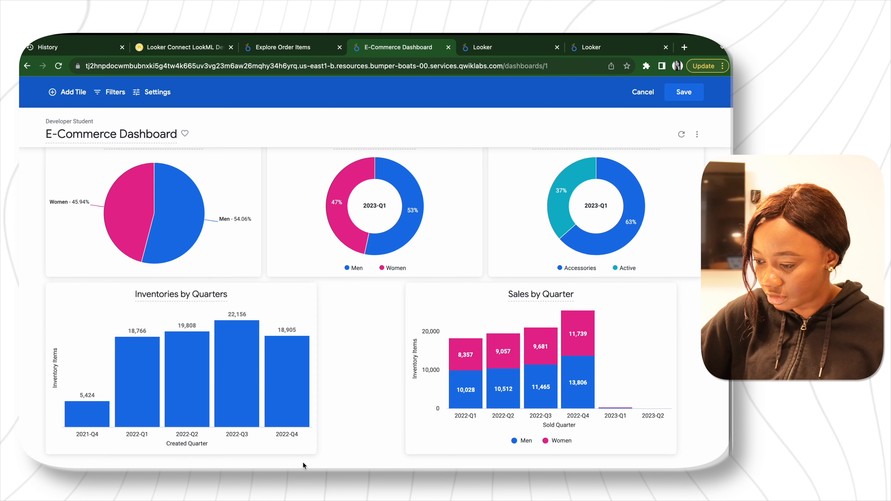
{"action": "left_click_drag", "start_coordinate": [416, 295], "coordinate": [329, 293]}
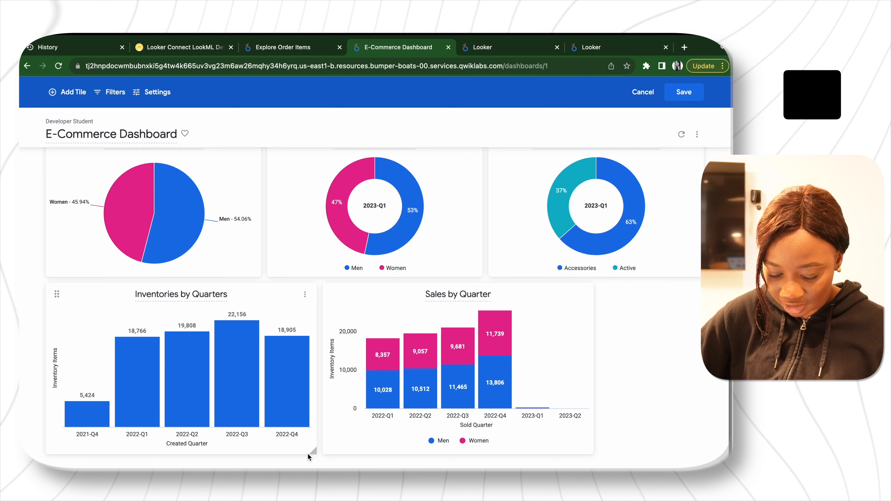
{"action": "left_click_drag", "start_coordinate": [312, 451], "coordinate": [262, 458]}
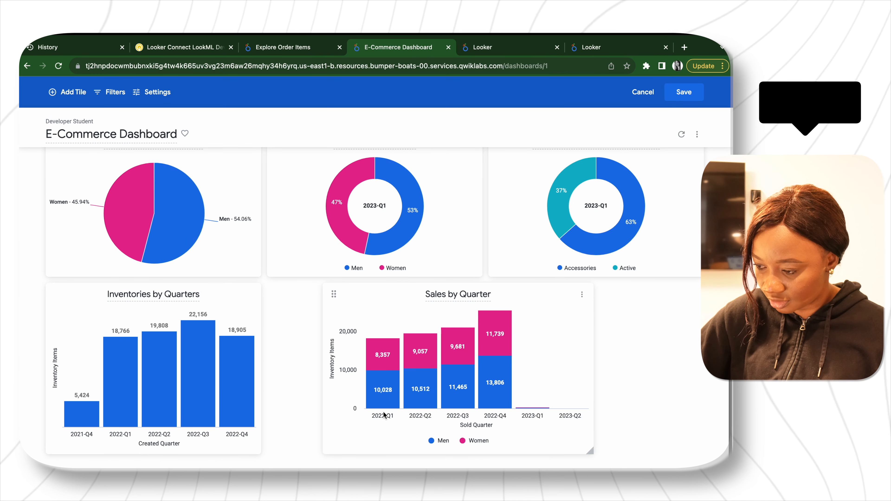
{"action": "left_click_drag", "start_coordinate": [335, 295], "coordinate": [280, 295]}
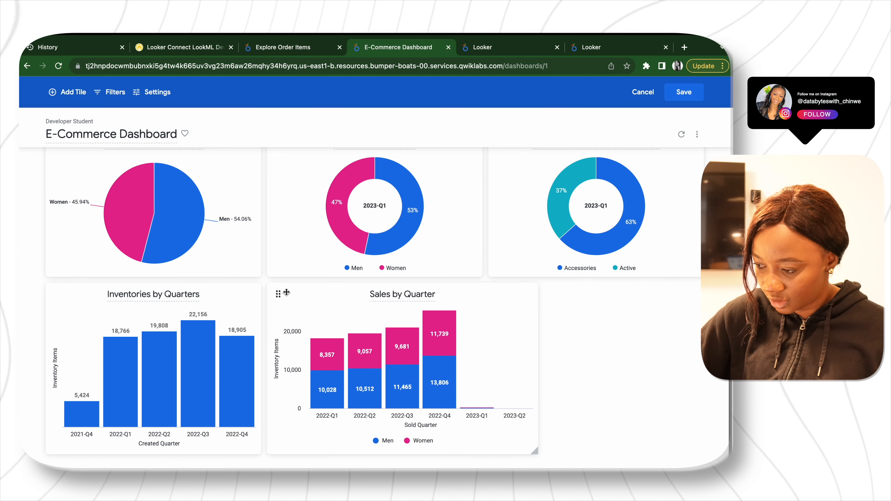
{"action": "left_click_drag", "start_coordinate": [532, 449], "coordinate": [483, 452]}
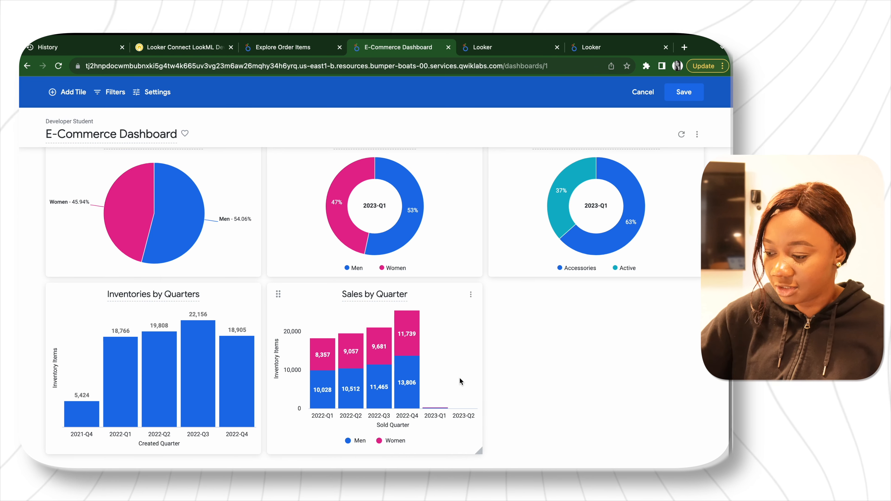
- Duplicate the Sales by Quarter tile and open the copy for editing
{"action": "left_click", "coordinate": [471, 296]}
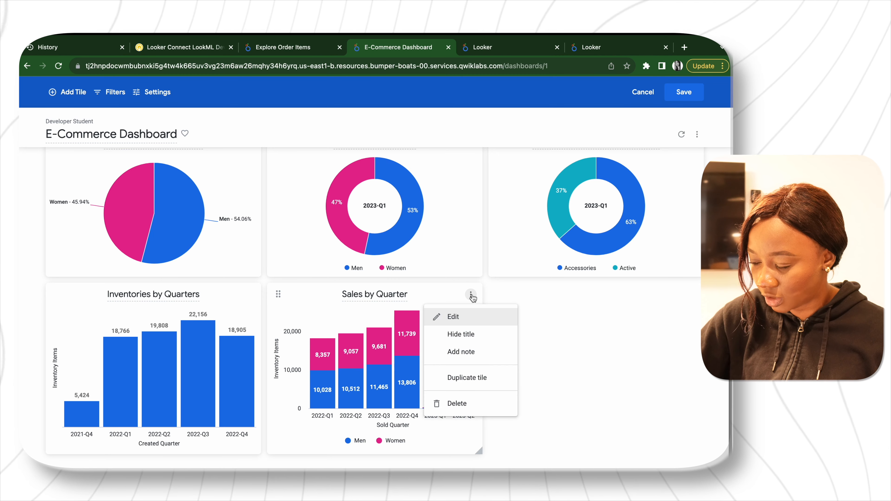
{"action": "left_click", "coordinate": [471, 380]}
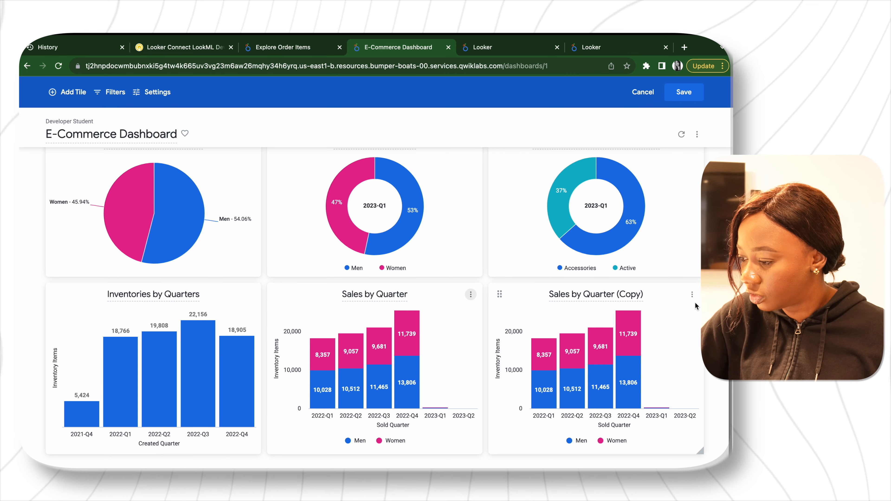
{"action": "left_click", "coordinate": [692, 296]}
{"action": "left_click", "coordinate": [688, 316]}
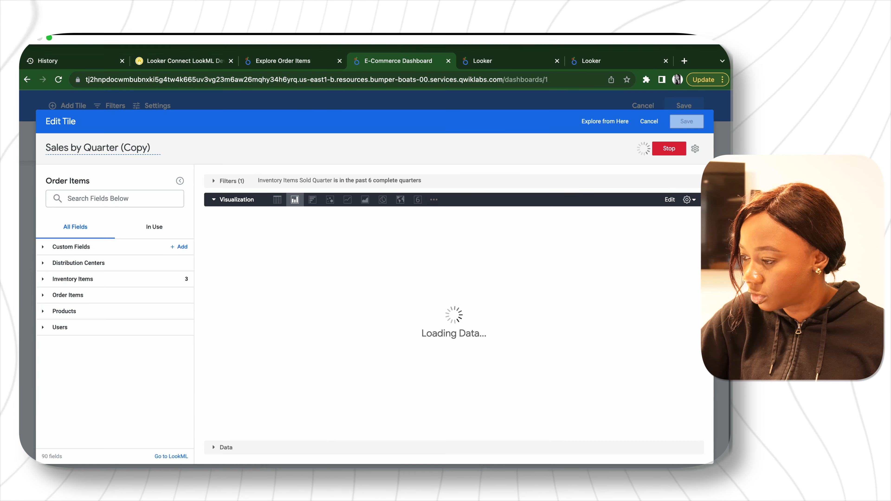
- Remove the Product Department field from the Sales by Quarter (Copy) query and run it
{"action": "left_click", "coordinate": [150, 218]}
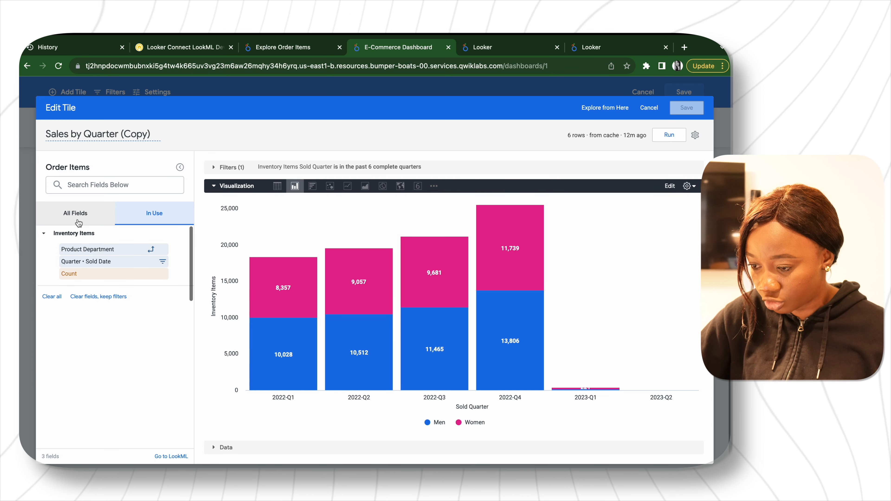
{"action": "left_click", "coordinate": [116, 249]}
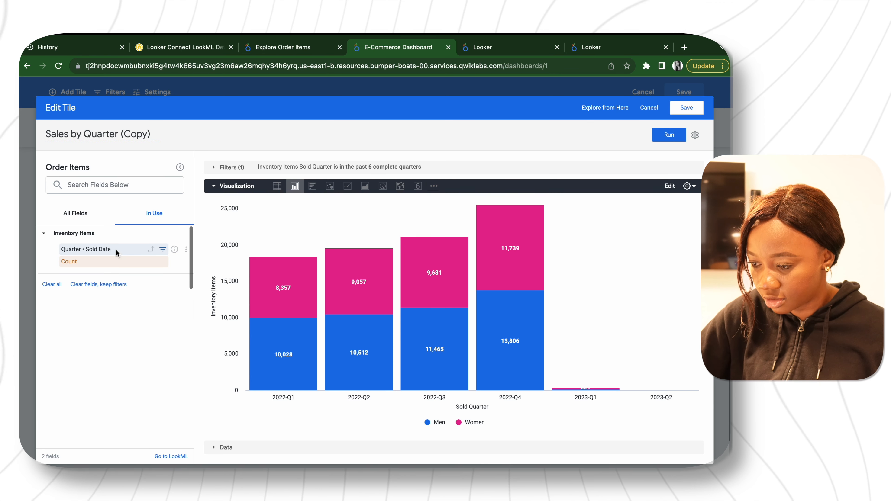
{"action": "left_click", "coordinate": [670, 135]}
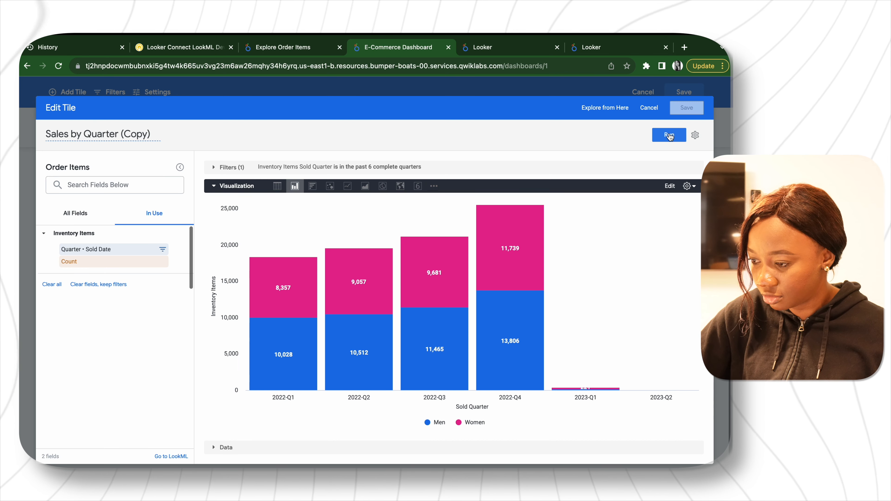
- Hide the Y axis values of the Sales by Quarter (Copy) chart and show totals labels instead of value labels
{"action": "left_click", "coordinate": [670, 186]}
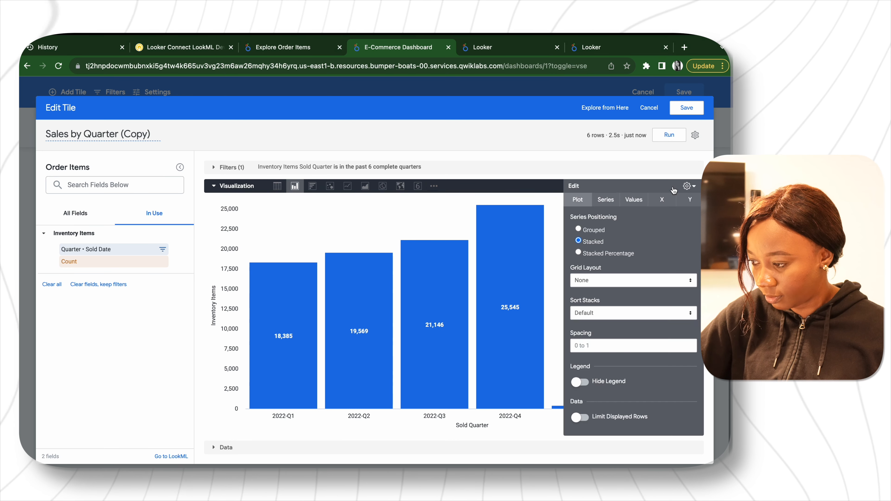
{"action": "left_click", "coordinate": [688, 201]}
{"action": "scroll", "coordinate": [598, 329], "scroll_direction": "down", "scroll_amount": 3}
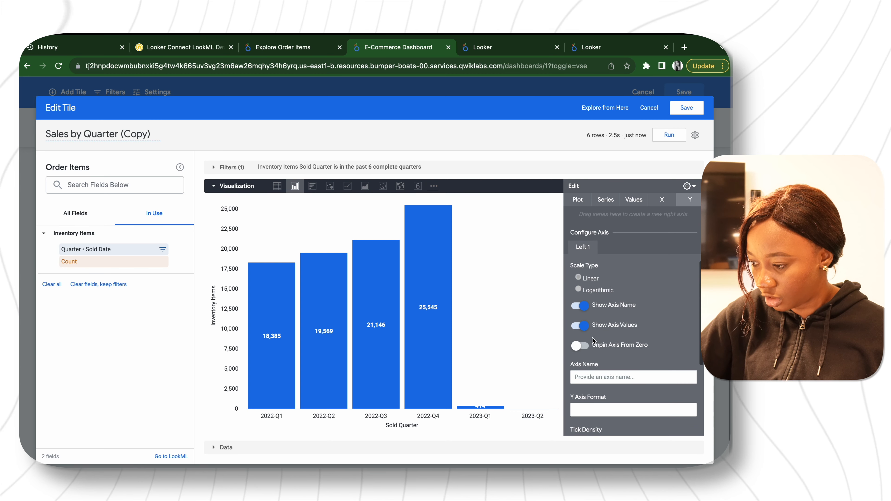
{"action": "left_click", "coordinate": [583, 326]}
{"action": "left_click", "coordinate": [630, 200]}
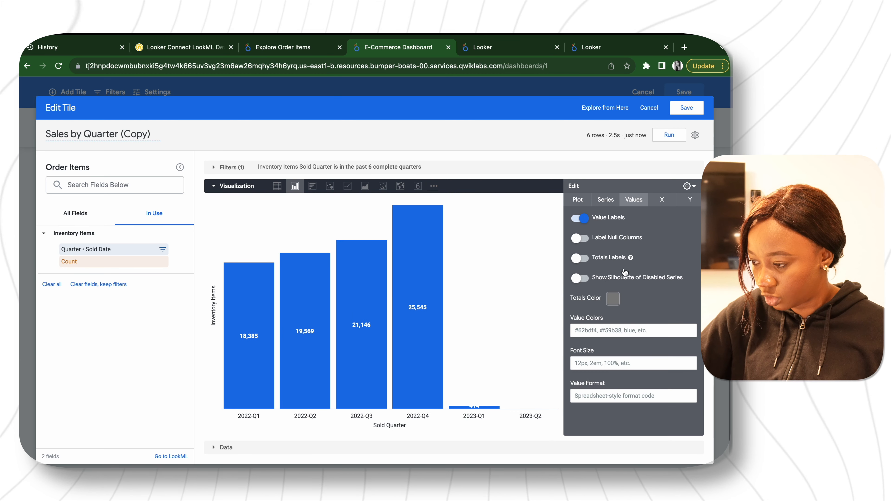
{"action": "left_click", "coordinate": [576, 261]}
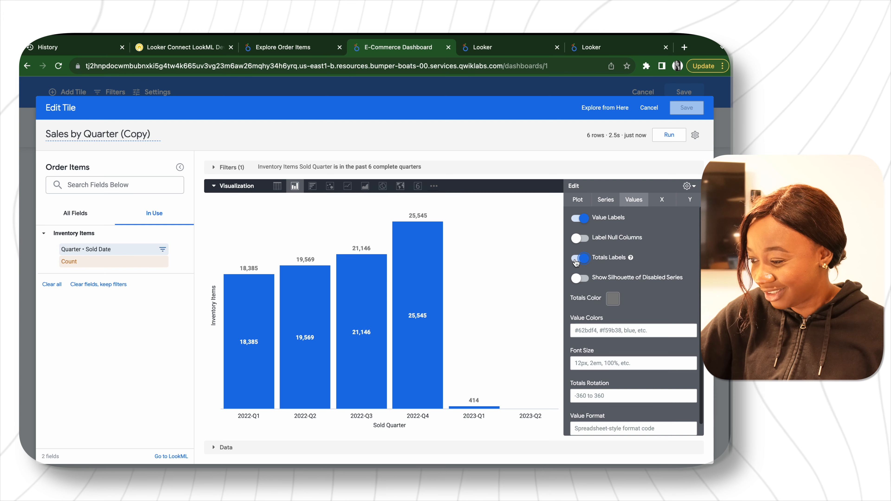
{"action": "left_click", "coordinate": [586, 220]}
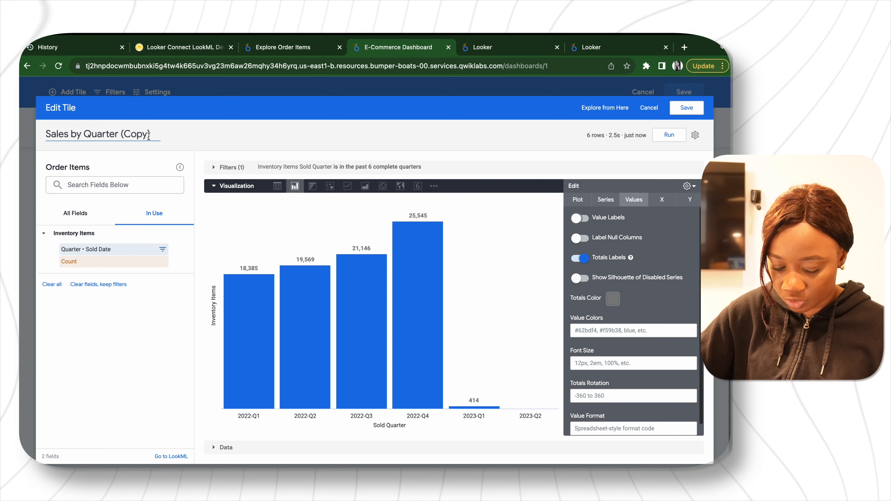
- Retitle the copied tile as Sales by Quarter and the stacked Men and Women tile as Sales by Product Department
{"action": "left_click", "coordinate": [121, 135]}
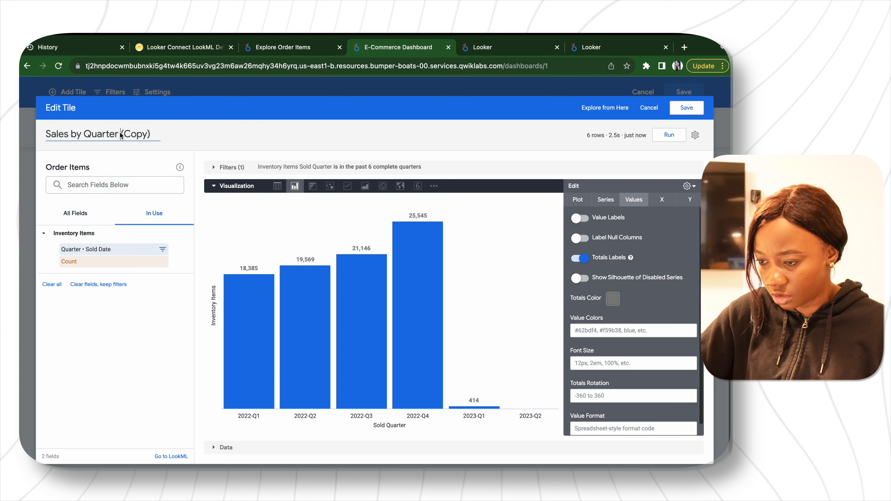
{"action": "left_click", "coordinate": [685, 108]}
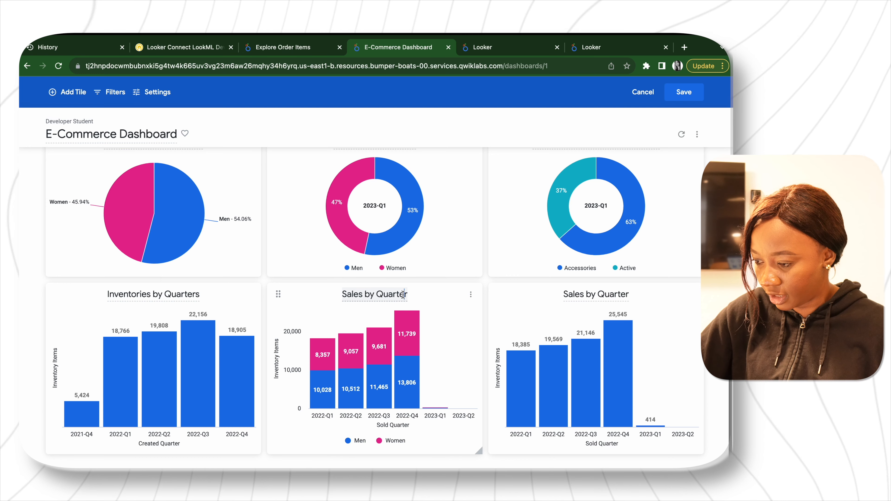
{"action": "double_click", "coordinate": [389, 296]}
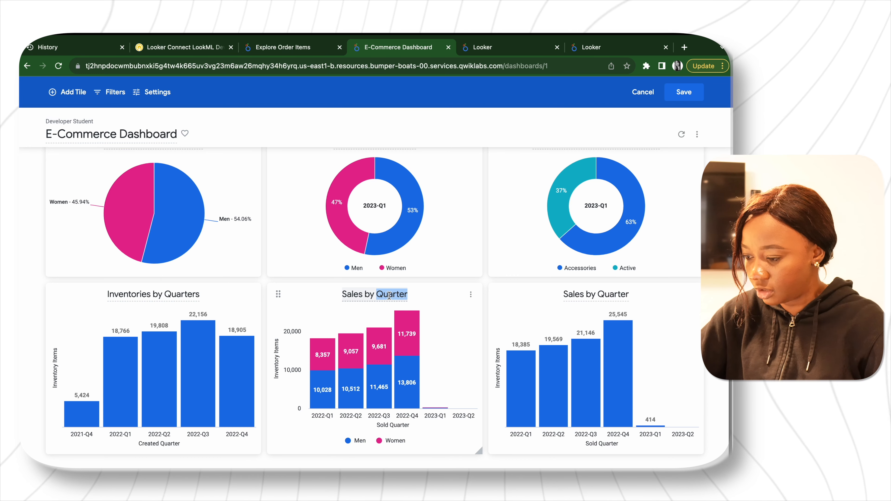
{"action": "type", "text": "Produ"}
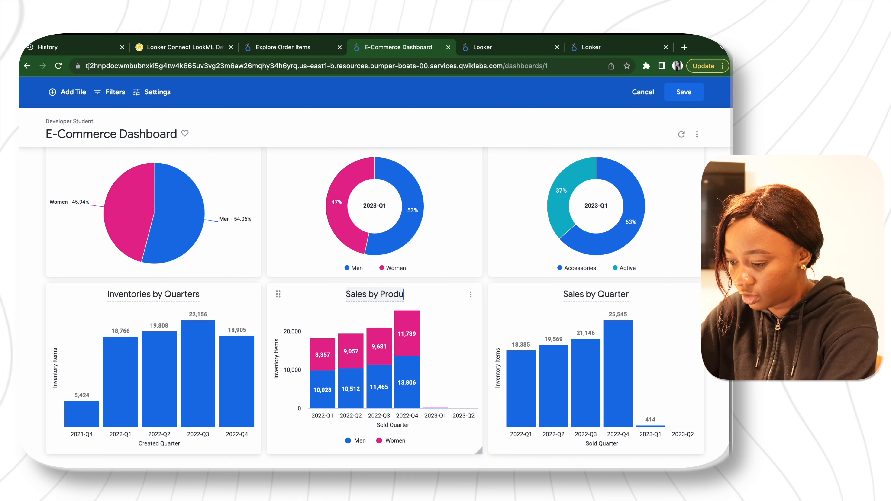
{"action": "type", "text": "ct Department"}
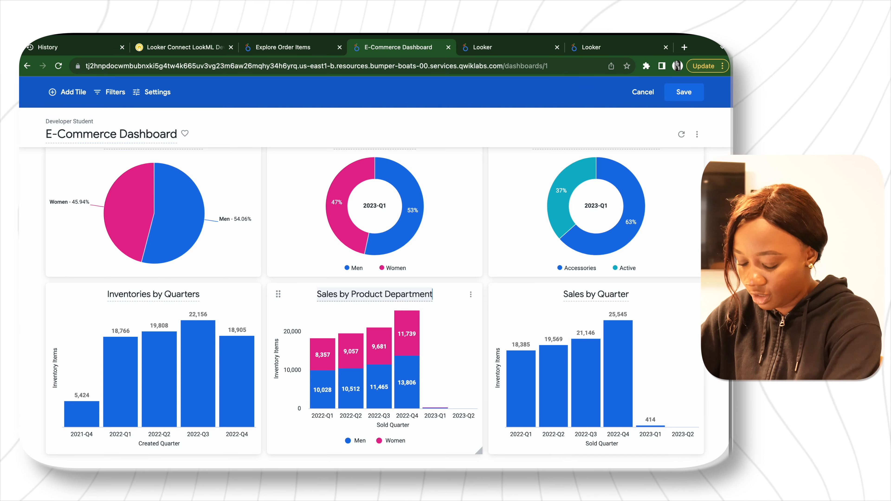
{"action": "key", "text": "Return"}
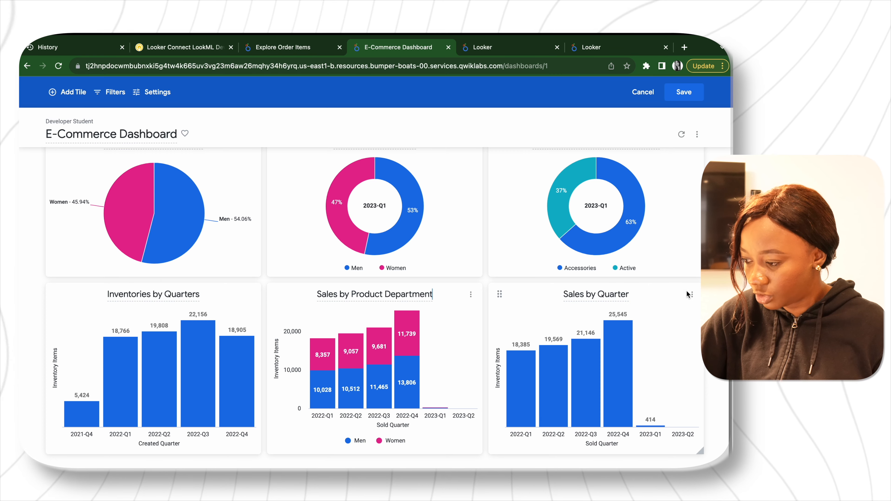
- Recolor the Inventory Items series in the Sales by Quarter tile to teal from the Shoreline palette and save the tile
{"action": "left_click", "coordinate": [692, 296]}
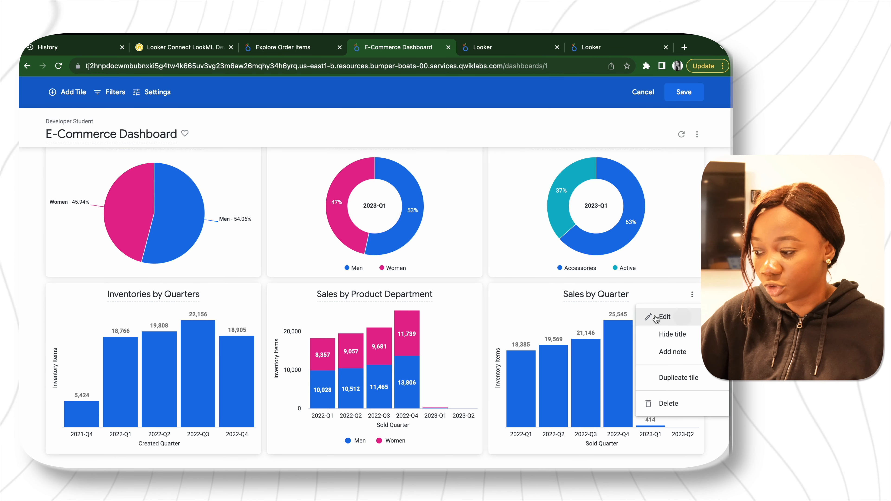
{"action": "left_click", "coordinate": [663, 316]}
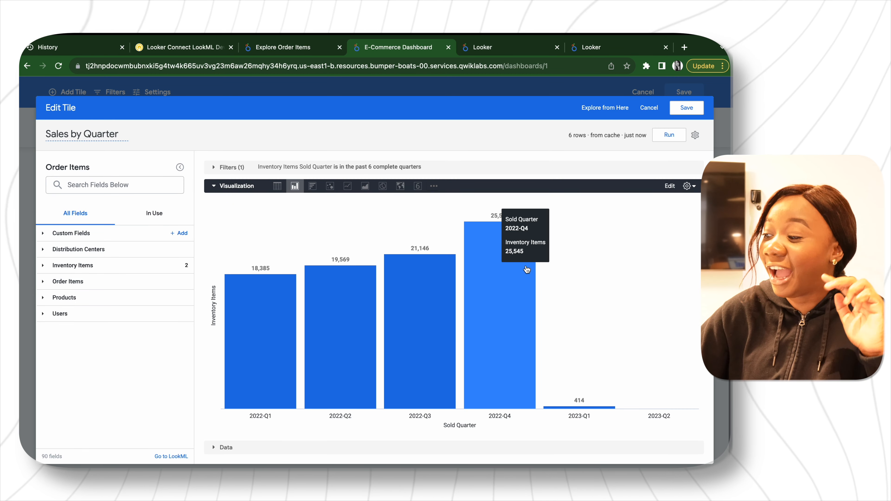
{"action": "left_click", "coordinate": [669, 186]}
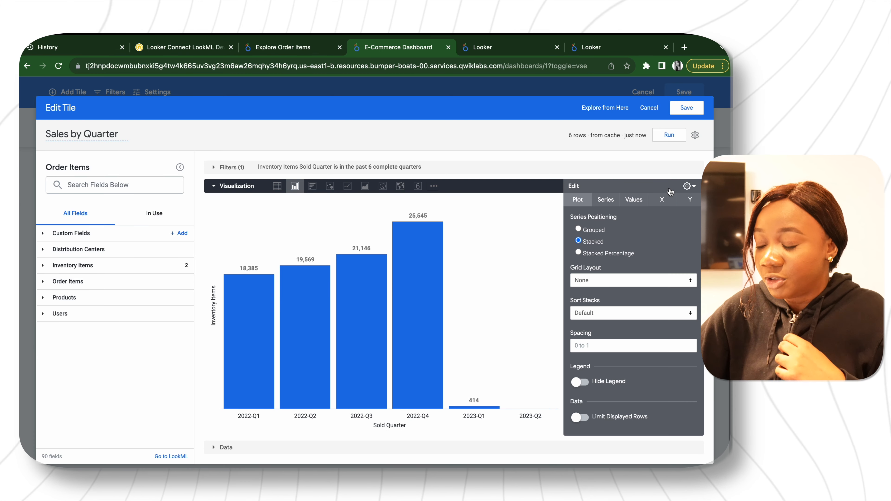
{"action": "left_click", "coordinate": [606, 206]}
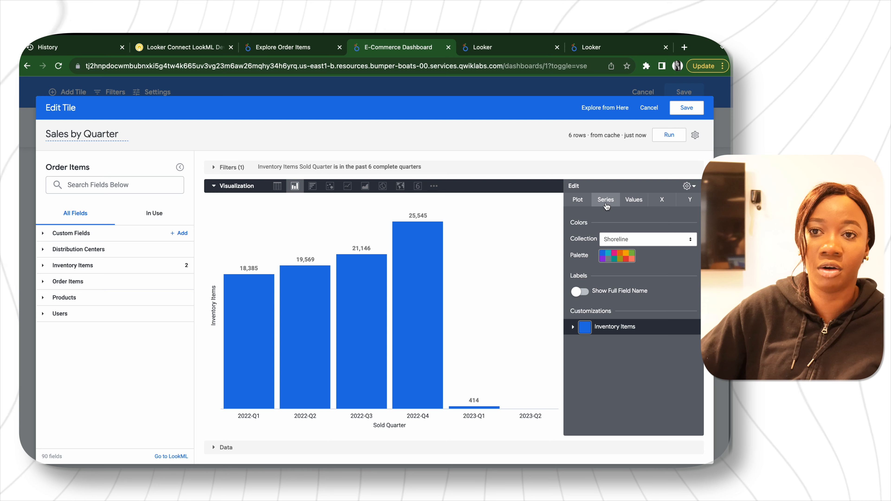
{"action": "left_click", "coordinate": [585, 330]}
{"action": "left_click", "coordinate": [577, 394]}
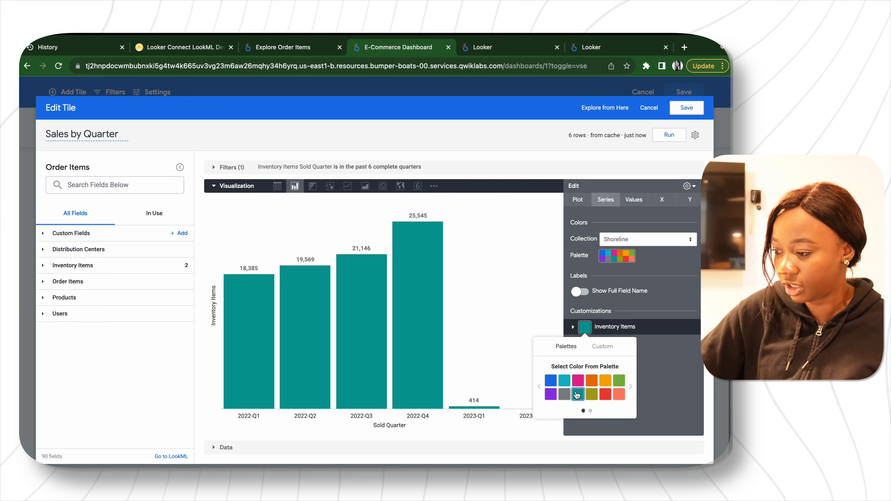
{"action": "left_click", "coordinate": [687, 107]}
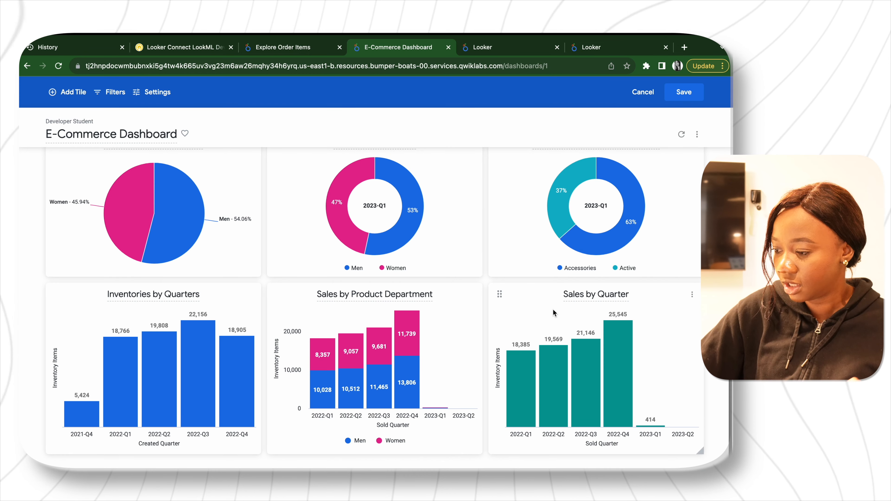
- Place the Sales by Quarter tile between Inventories by Quarters and Sales by Product Department, and save the dashboard
{"action": "left_click_drag", "start_coordinate": [499, 294], "coordinate": [285, 301]}
{"action": "scroll", "coordinate": [459, 321], "scroll_direction": "down", "scroll_amount": 2}
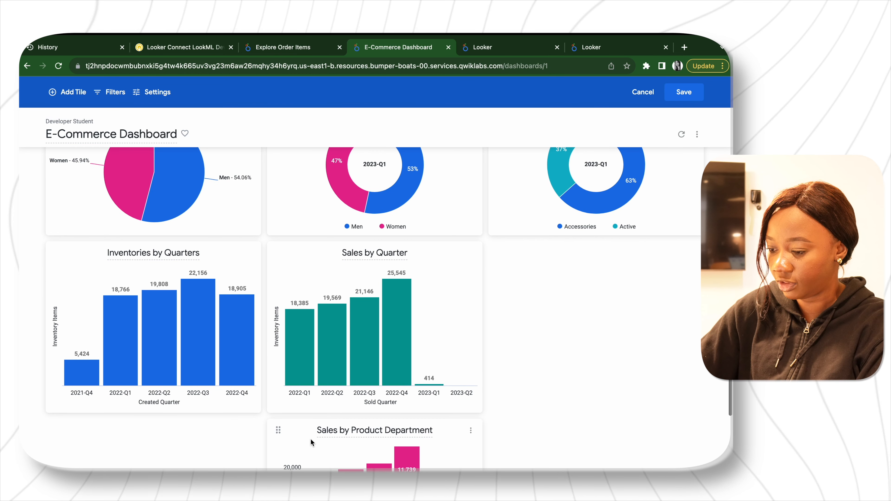
{"action": "left_click_drag", "start_coordinate": [278, 430], "coordinate": [492, 271]}
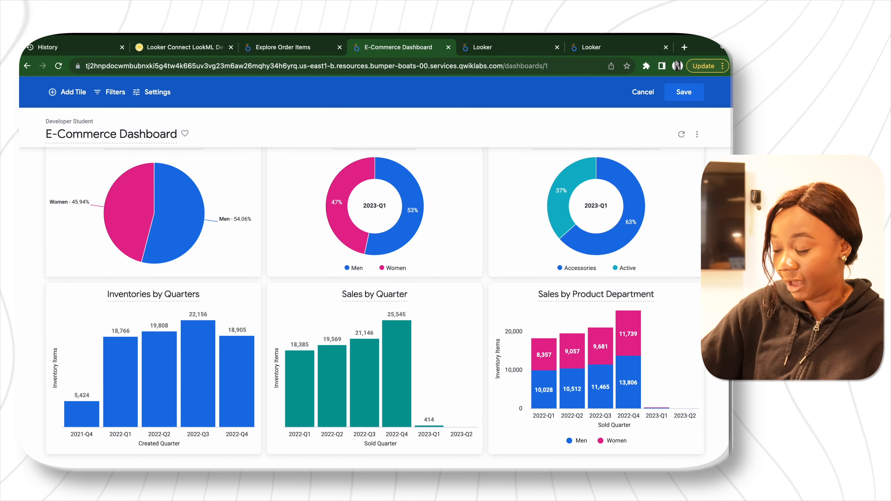
{"action": "scroll", "coordinate": [374, 298], "scroll_direction": "up", "scroll_amount": 5}
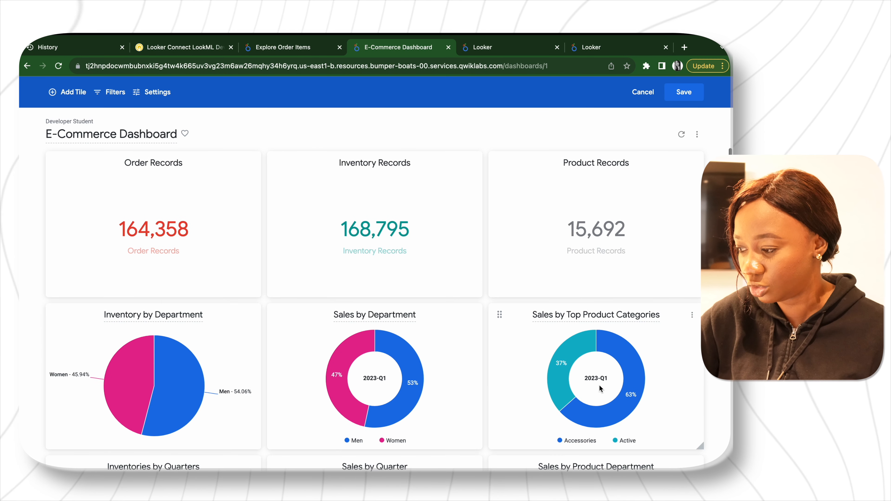
{"action": "scroll", "coordinate": [600, 387], "scroll_direction": "down", "scroll_amount": 3}
{"action": "left_click", "coordinate": [684, 92]}
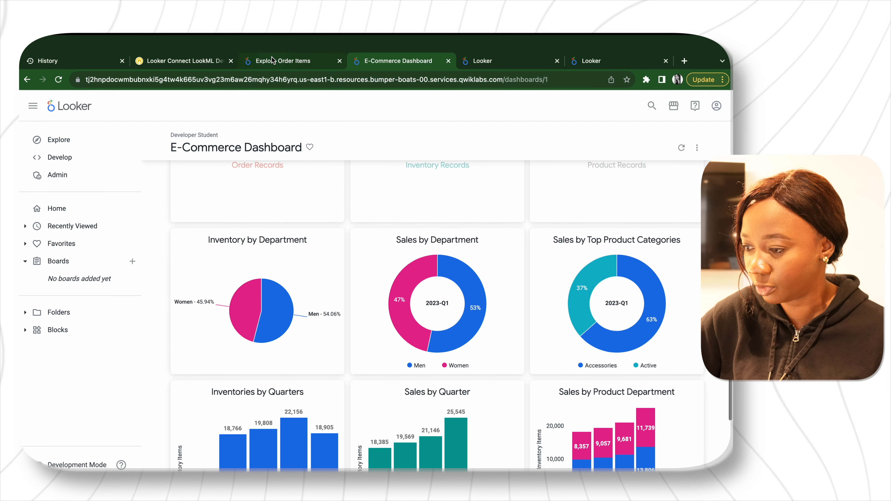
- In the Order Items explore, remove the Product Category, Sold Quarter and Count fields along with the Product Category and Sold Quarter filters
{"action": "left_click", "coordinate": [272, 61]}
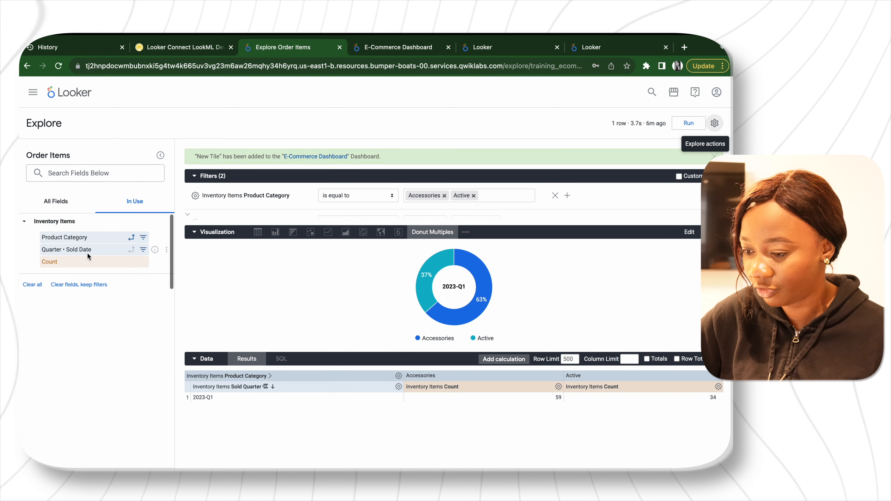
{"action": "left_click", "coordinate": [131, 237]}
{"action": "left_click", "coordinate": [91, 247]}
{"action": "left_click", "coordinate": [88, 262]}
{"action": "left_click", "coordinate": [67, 202]}
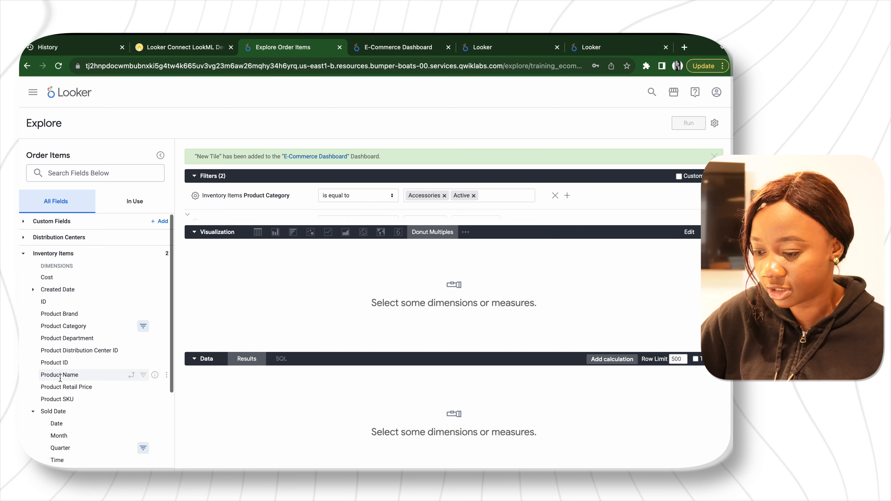
{"action": "scroll", "coordinate": [60, 379], "scroll_direction": "down", "scroll_amount": 2}
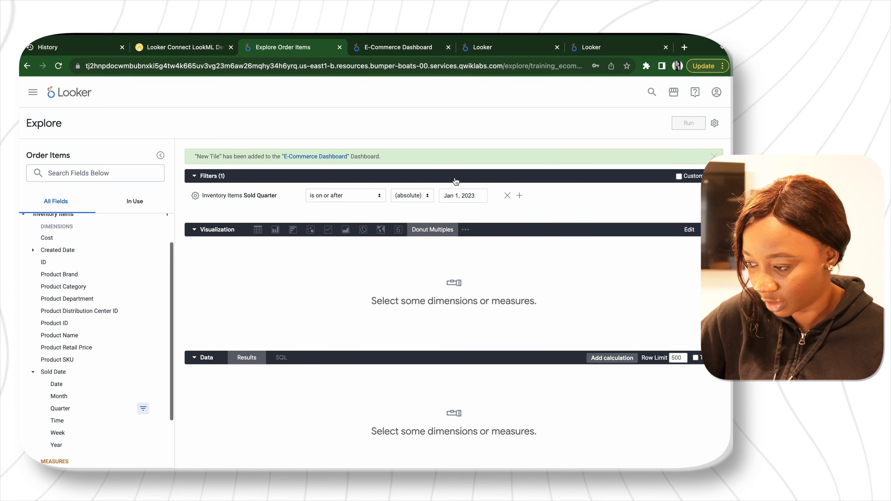
{"action": "left_click", "coordinate": [507, 196]}
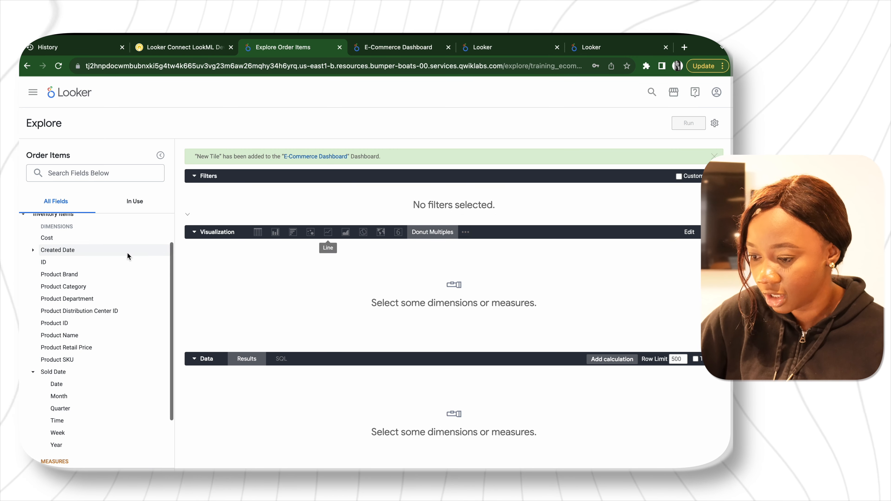
- Add the Inventory Items Product Category dimension with a column chart visualization and run the query
{"action": "left_click", "coordinate": [76, 287]}
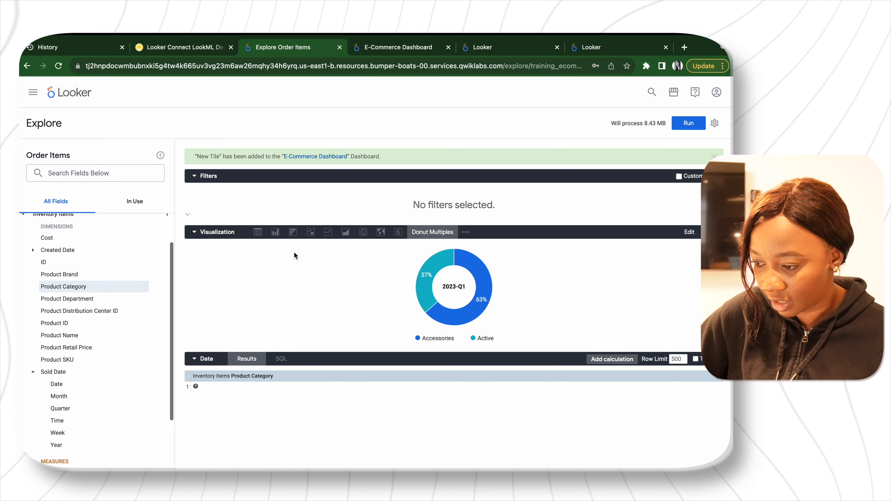
{"action": "left_click", "coordinate": [275, 235]}
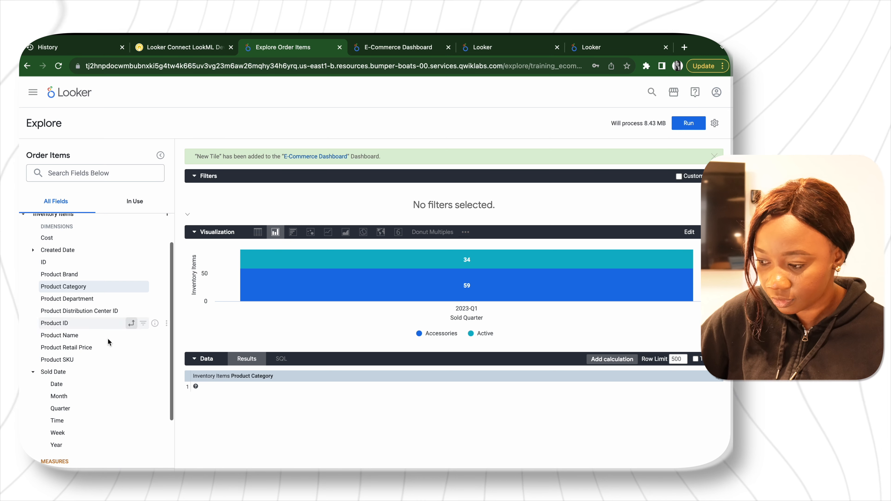
{"action": "left_click", "coordinate": [681, 124]}
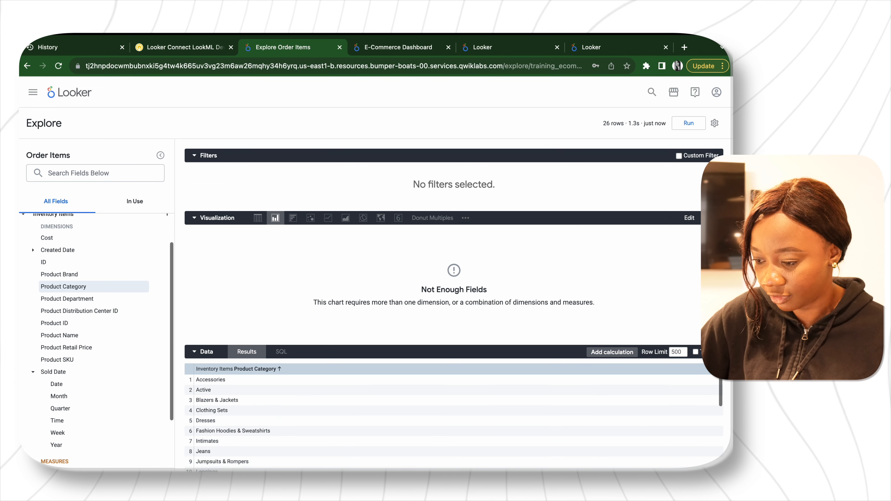
- Examine the generated SQL and the result rows of the Product Category query
{"action": "left_click", "coordinate": [282, 352]}
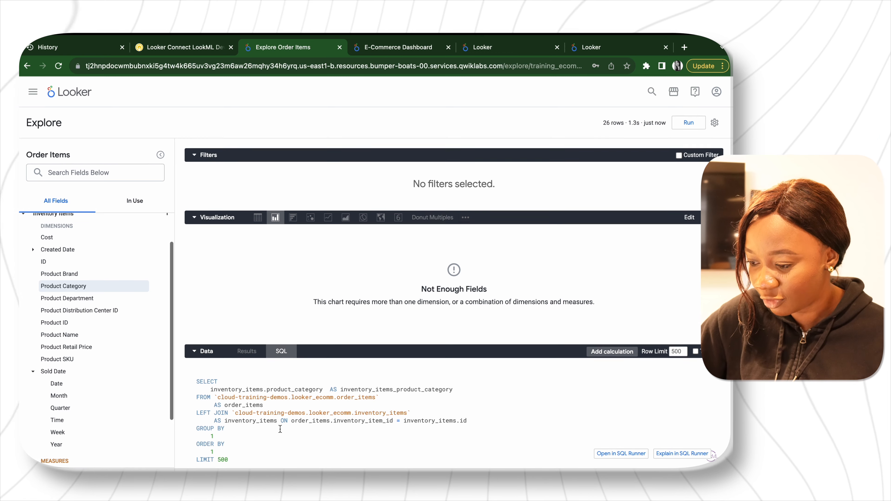
{"action": "left_click", "coordinate": [247, 352]}
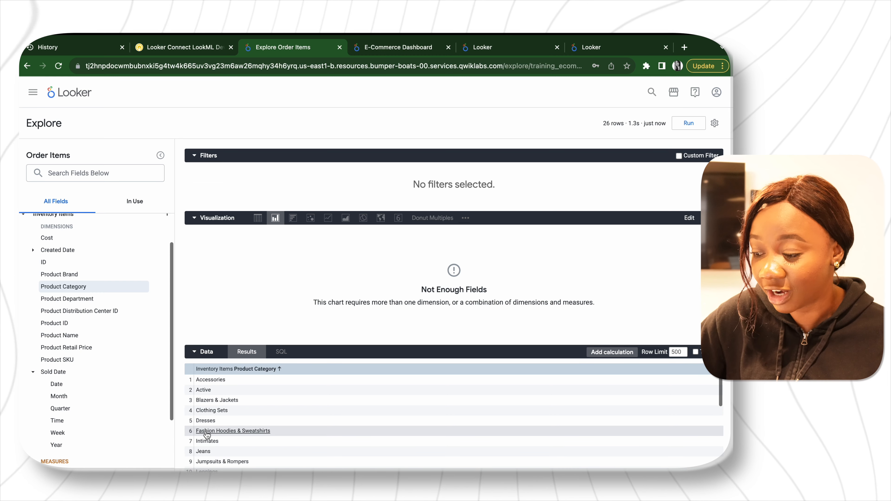
{"action": "left_click", "coordinate": [279, 357]}
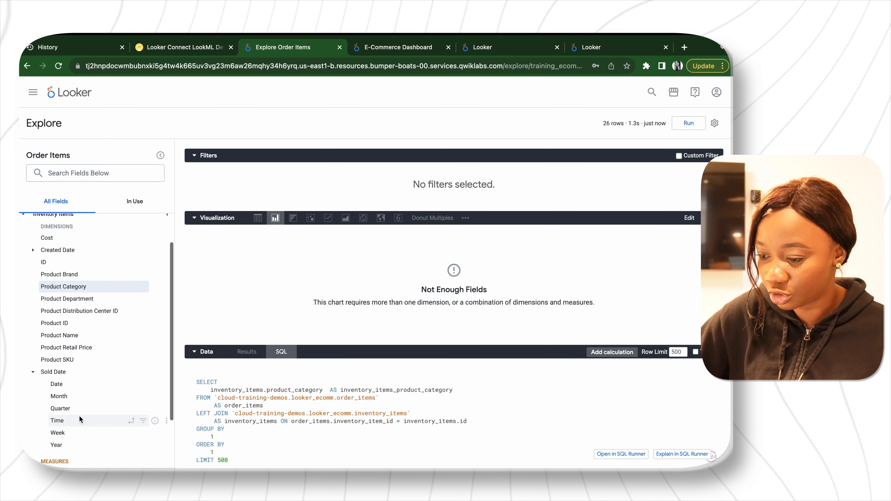
- Add the Inventory Items Count measure, run the query, and show the counts by product category as a bar chart
{"action": "scroll", "coordinate": [82, 416], "scroll_direction": "down", "scroll_amount": 2}
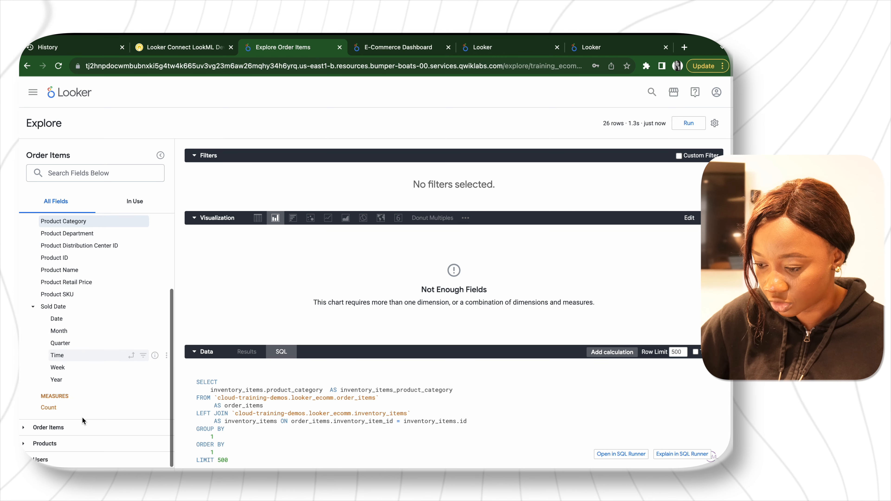
{"action": "left_click", "coordinate": [80, 413]}
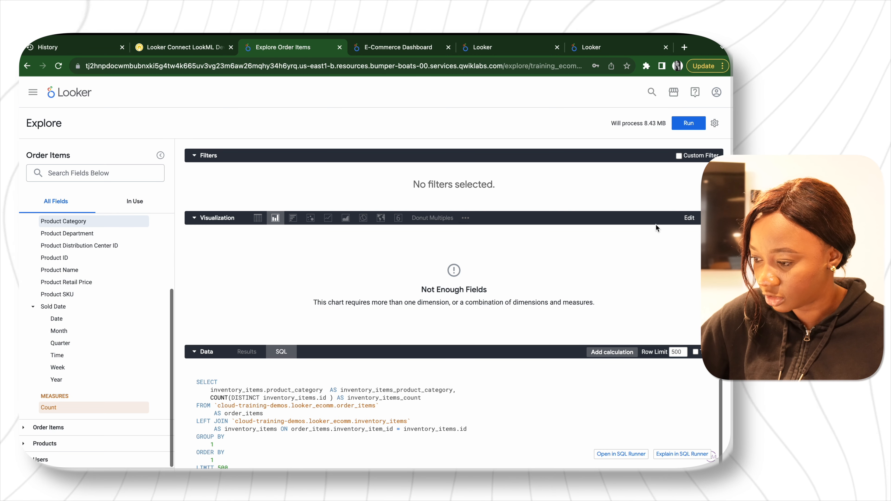
{"action": "left_click", "coordinate": [684, 129]}
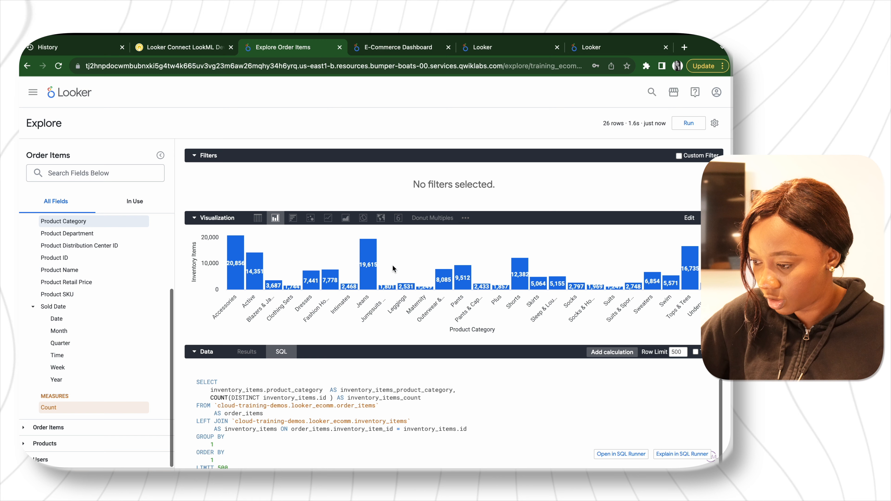
{"action": "left_click", "coordinate": [300, 221]}
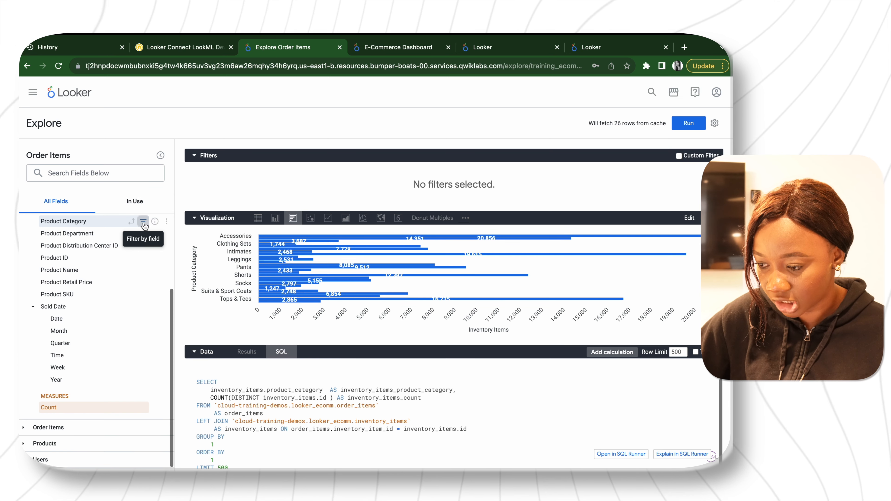
- Replace the trial Inventory Items Product Category filter with a filter on the Inventory Items Count measure
{"action": "left_click", "coordinate": [143, 223]}
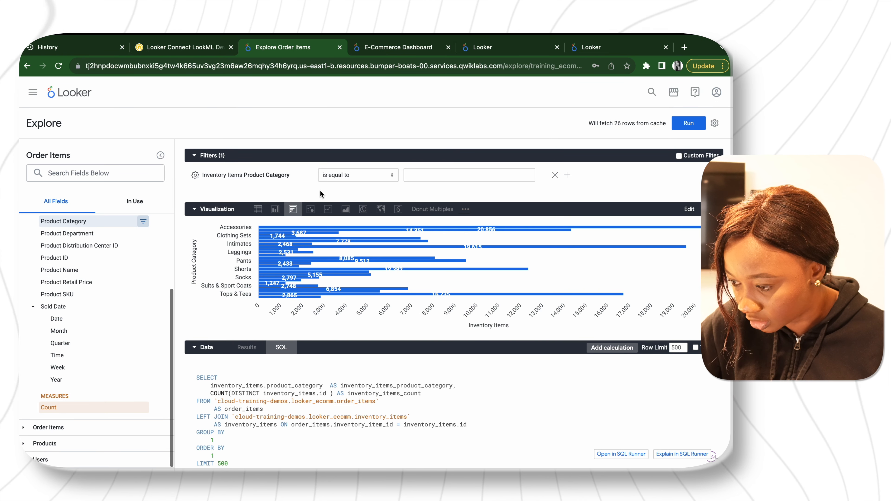
{"action": "left_click", "coordinate": [377, 176]}
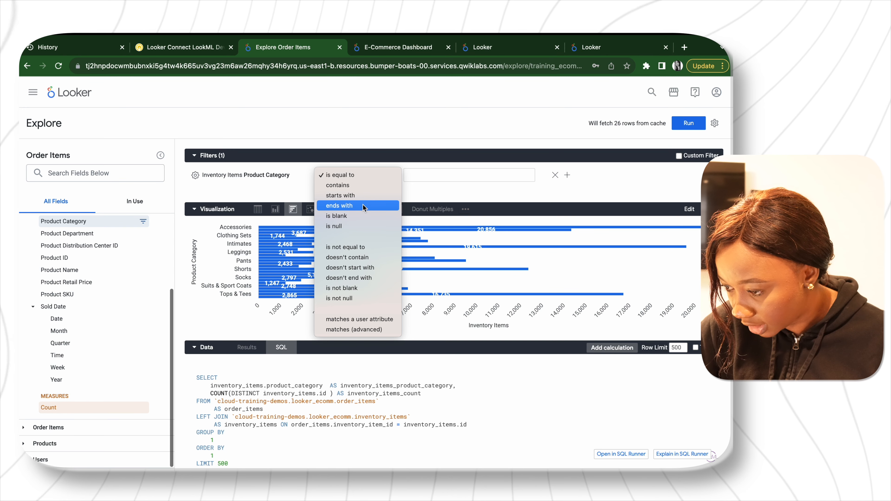
{"action": "left_click", "coordinate": [124, 219]}
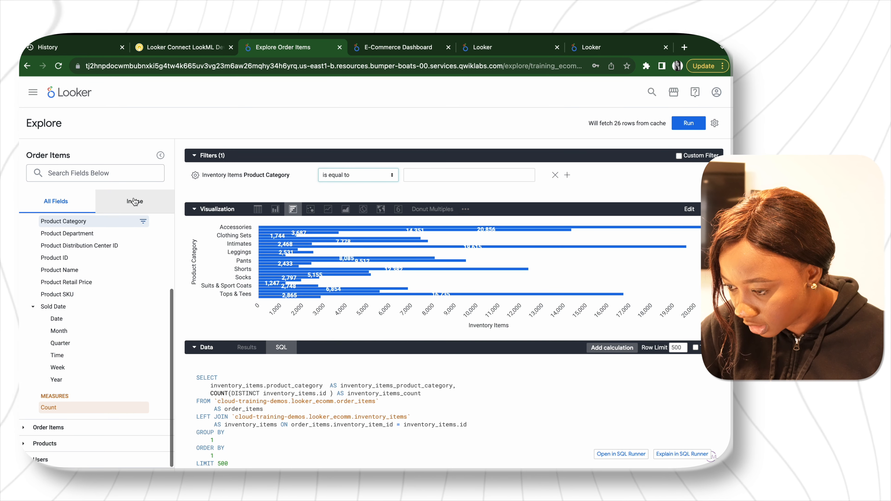
{"action": "left_click", "coordinate": [135, 201]}
{"action": "left_click", "coordinate": [144, 245]}
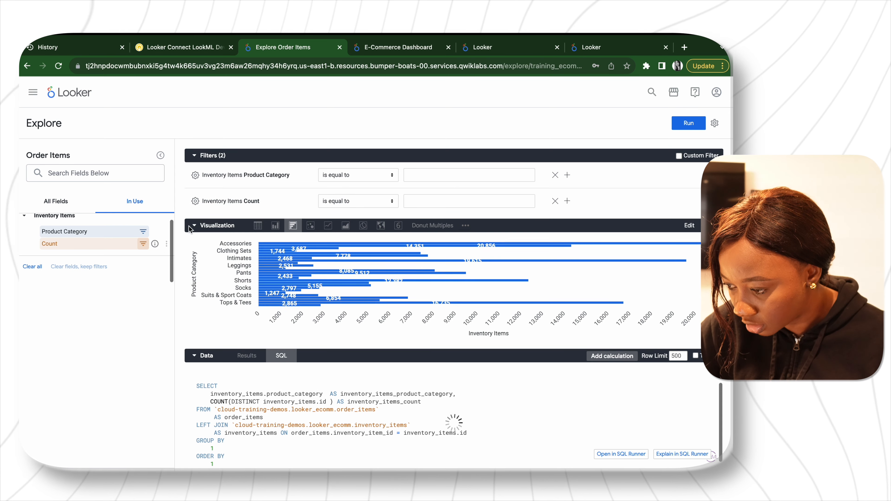
{"action": "left_click", "coordinate": [360, 201]}
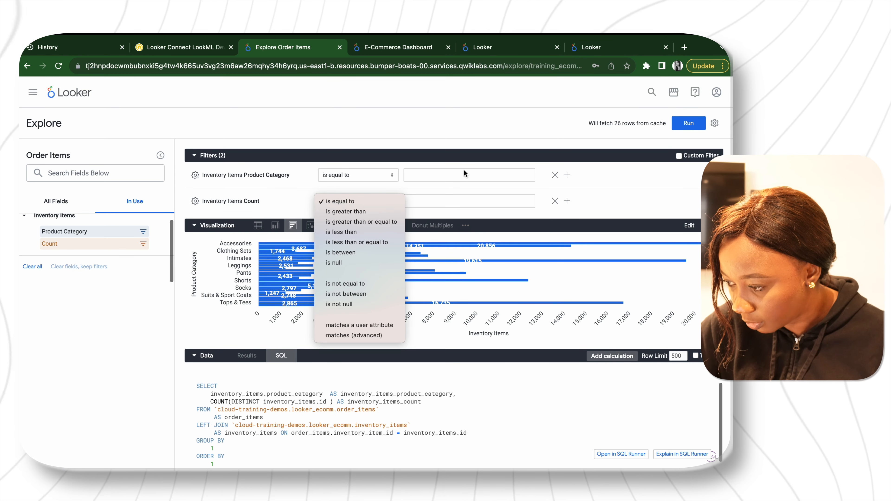
{"action": "left_click", "coordinate": [556, 175]}
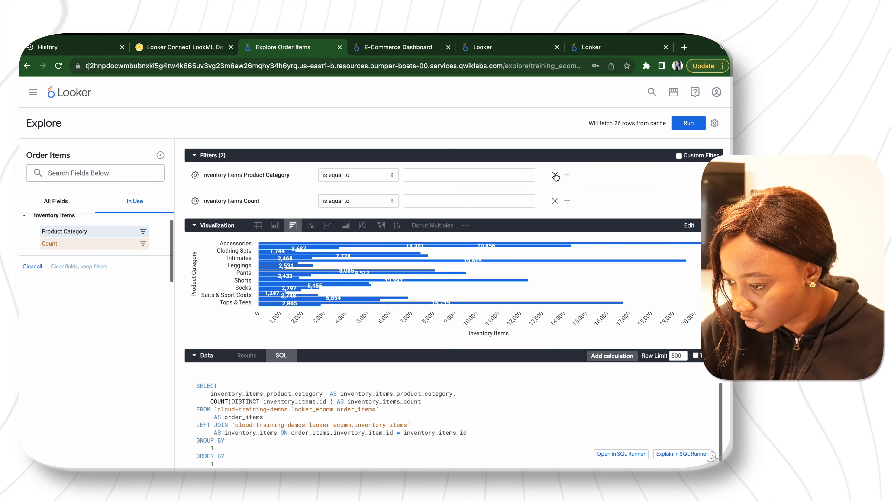
{"action": "left_click", "coordinate": [555, 175]}
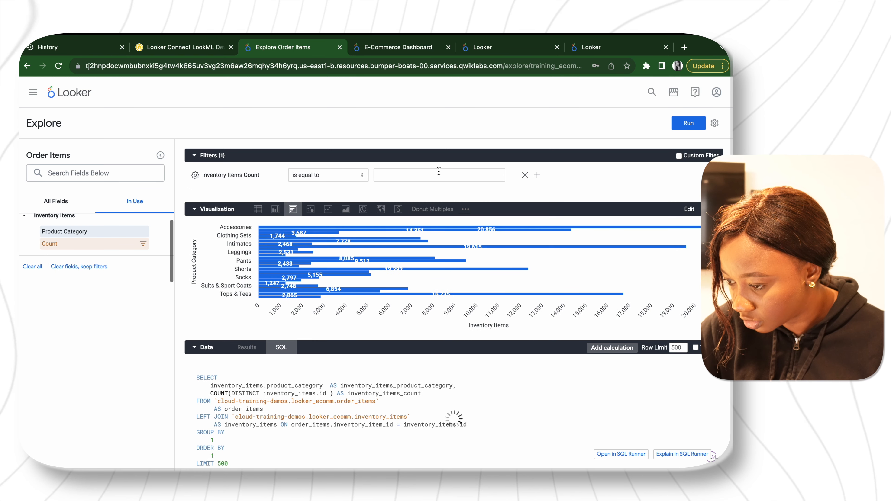
- Filter Inventory Items Count to values greater than 6000 and run the query
{"action": "left_click", "coordinate": [352, 175]}
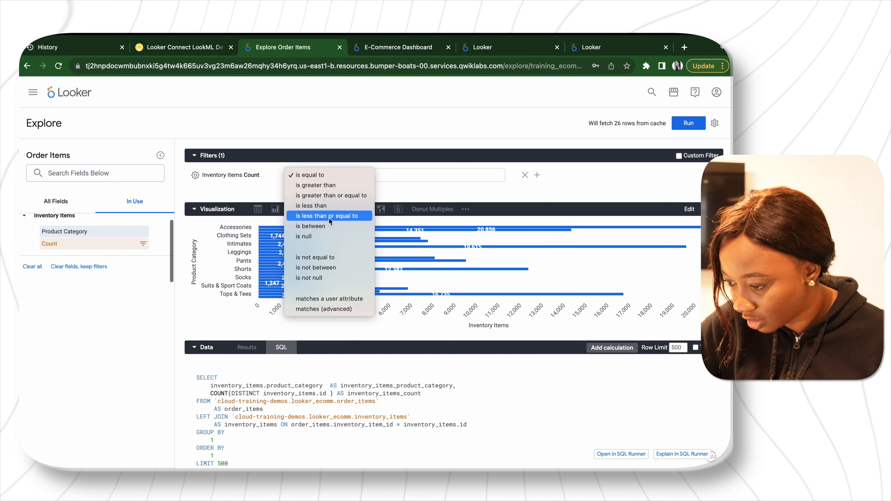
{"action": "left_click", "coordinate": [334, 186]}
{"action": "left_click", "coordinate": [385, 177]}
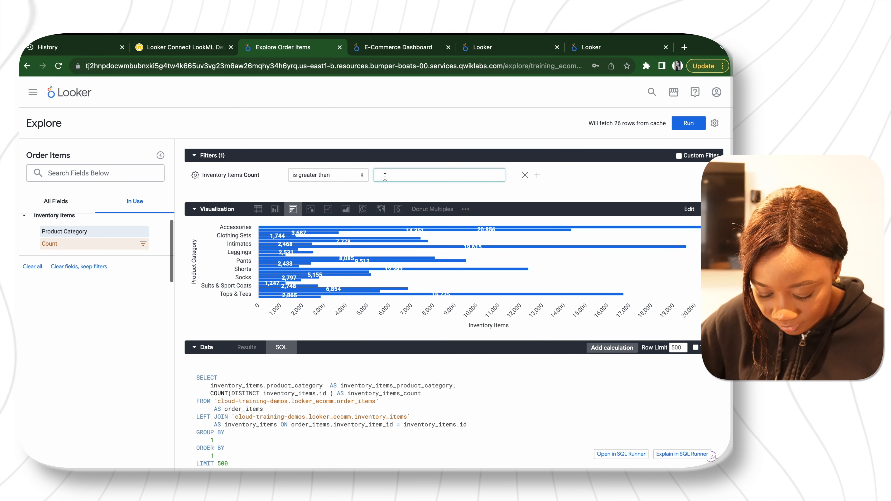
{"action": "type", "text": "6000"}
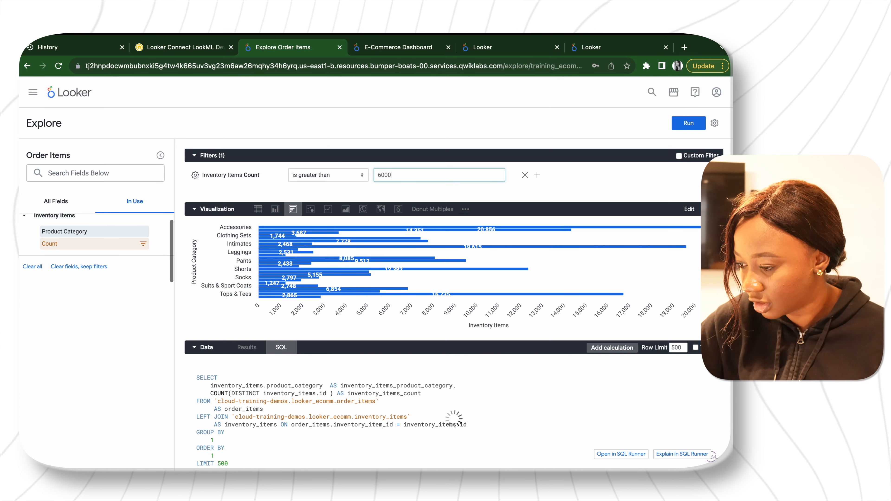
{"action": "left_click", "coordinate": [688, 123]}
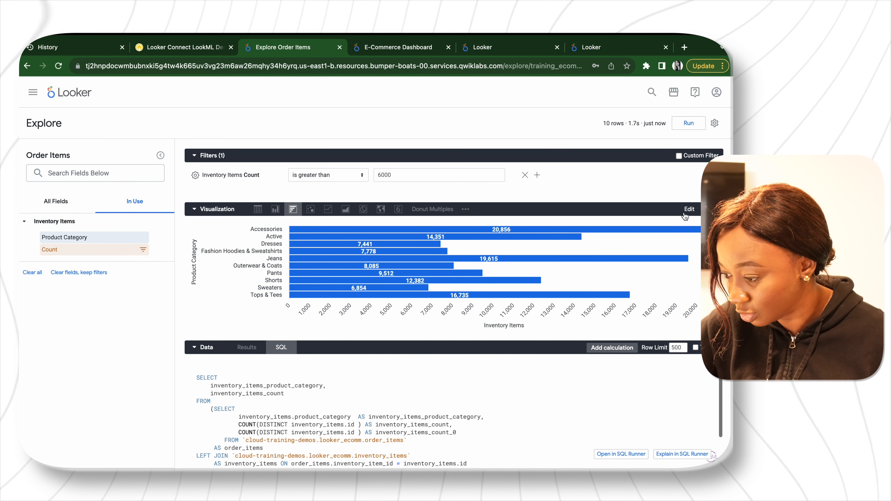
- Remove the Inventory Items Count filter and sort the result rows by Count in descending order
{"action": "left_click", "coordinate": [247, 347]}
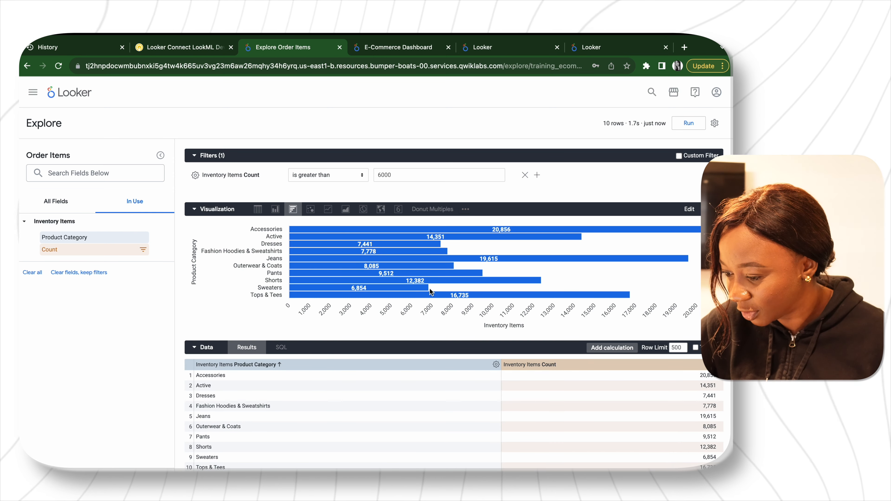
{"action": "left_click", "coordinate": [524, 174]}
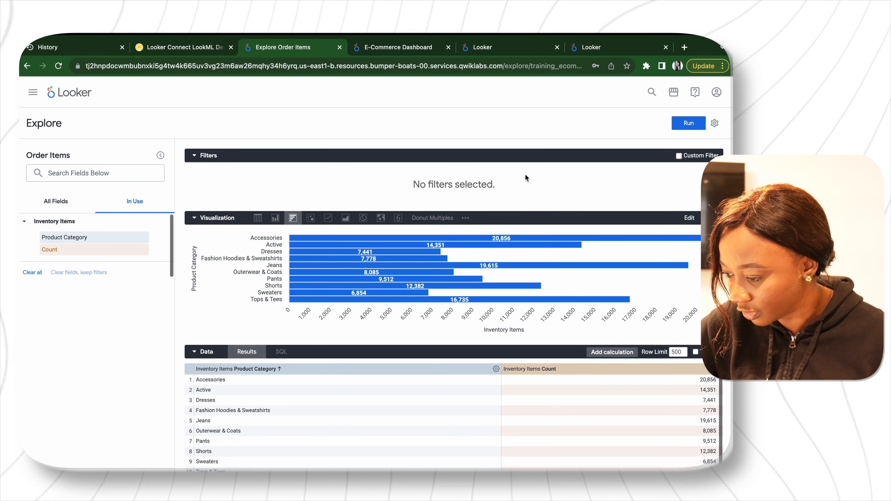
{"action": "left_click", "coordinate": [560, 370]}
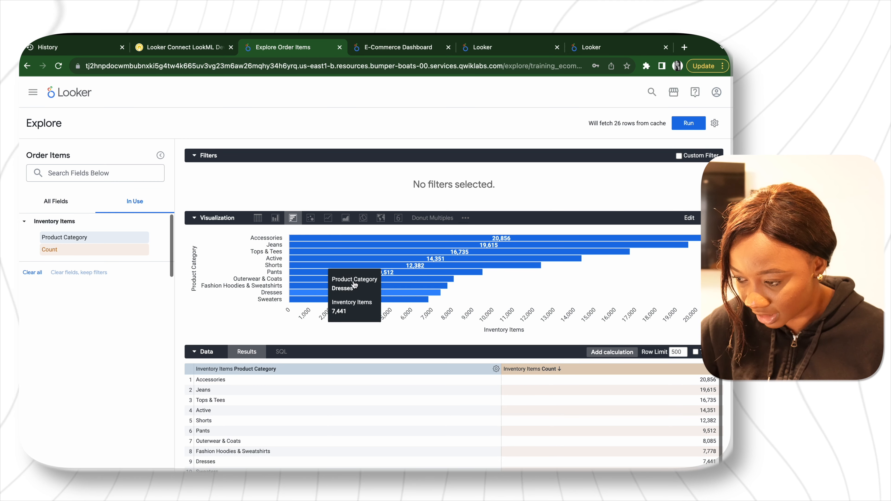
- Change the visualization to a table, hide its row numbers, and run the query
{"action": "left_click", "coordinate": [258, 217]}
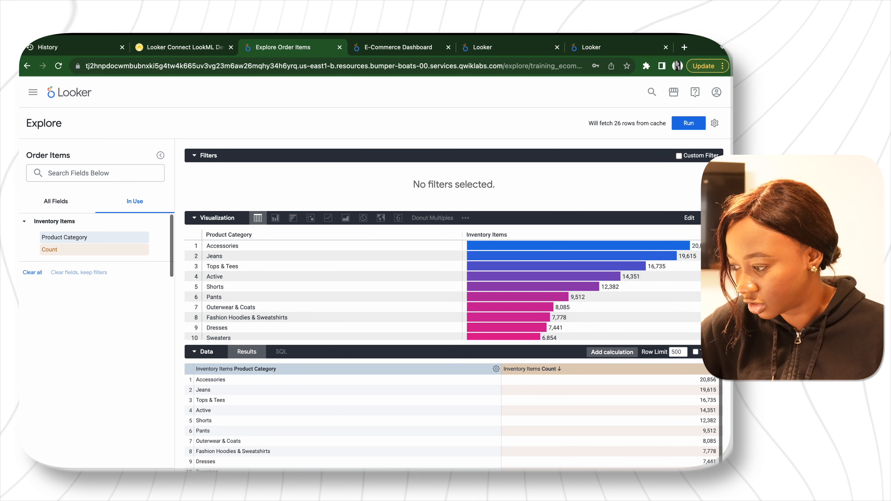
{"action": "left_click", "coordinate": [689, 219]}
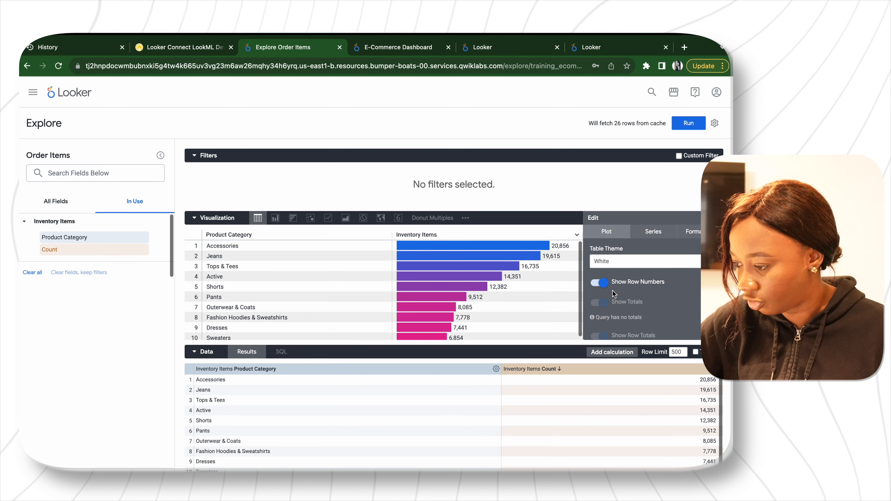
{"action": "left_click", "coordinate": [605, 285]}
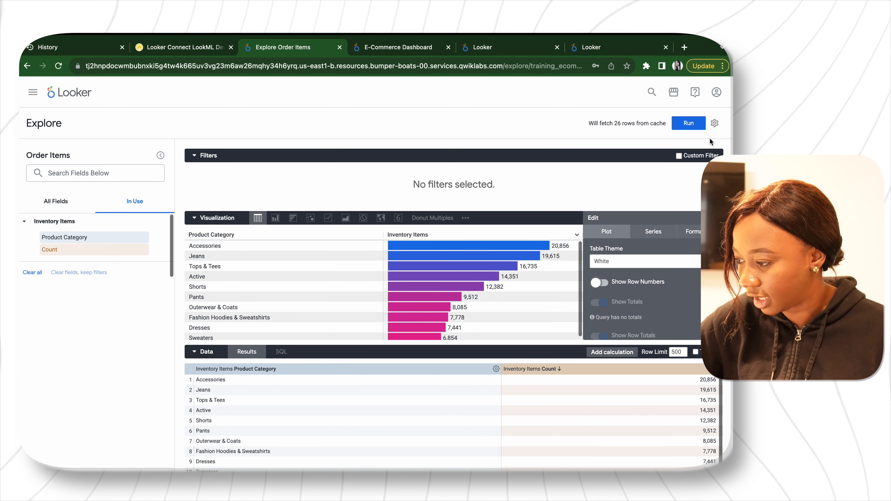
{"action": "left_click", "coordinate": [700, 128]}
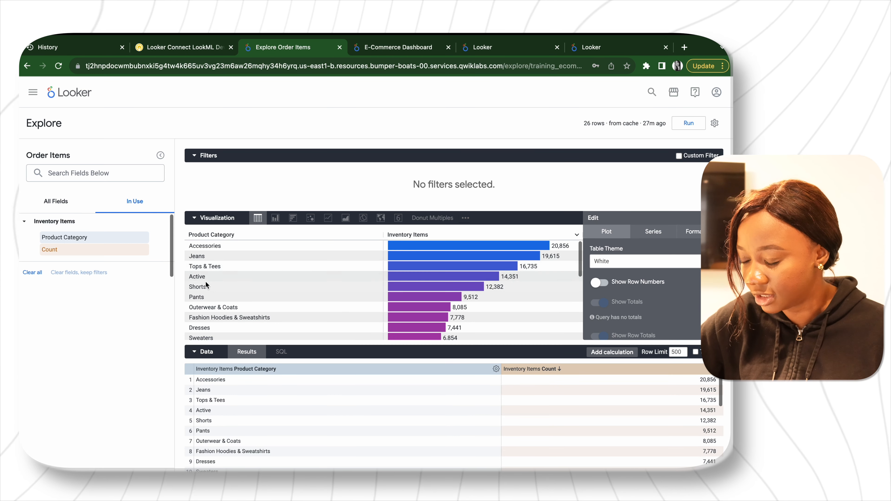
{"action": "left_click", "coordinate": [687, 123]}
- Save the table as a tile in the existing E-Commerce Dashboard of the Developer Student folder, keeping the default title New Tile
{"action": "left_click", "coordinate": [715, 123]}
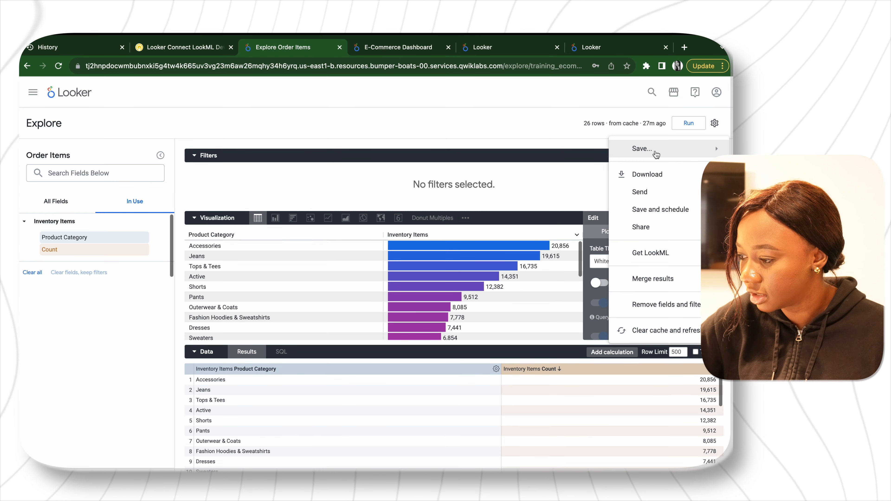
{"action": "mouse_move", "coordinate": [688, 149]}
{"action": "left_click", "coordinate": [553, 170]}
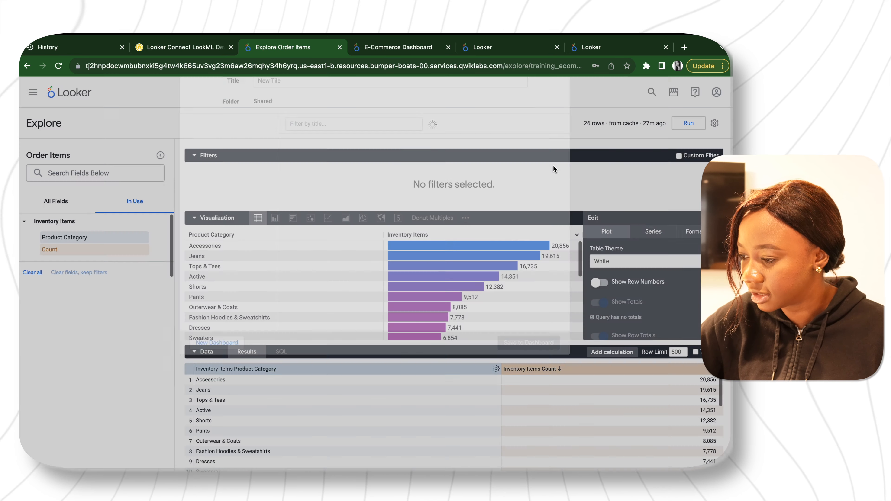
{"action": "left_click", "coordinate": [235, 209]}
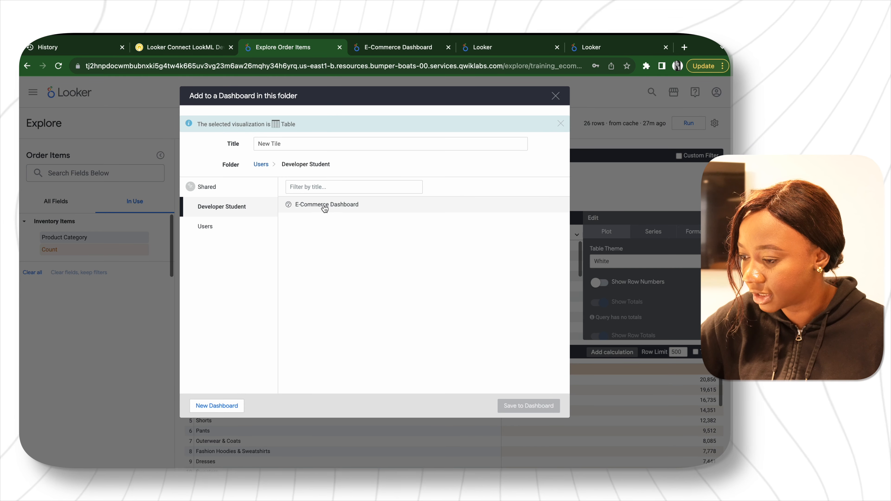
{"action": "left_click", "coordinate": [323, 204]}
{"action": "left_click", "coordinate": [505, 407]}
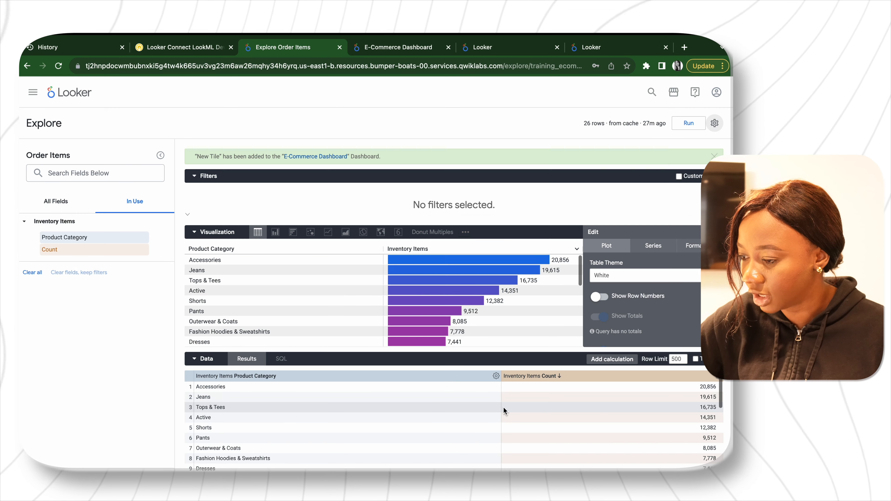
- Switch to the E-Commerce Dashboard and reload it to load the added table tile
{"action": "left_click", "coordinate": [413, 48]}
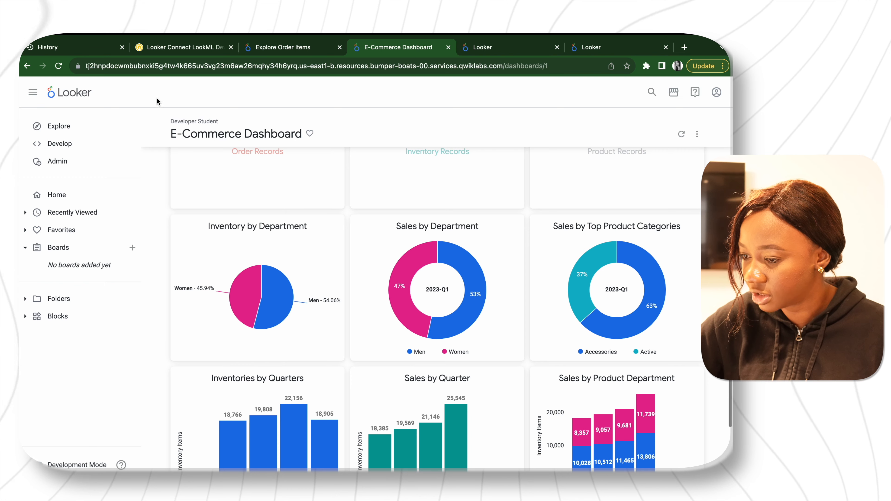
{"action": "left_click", "coordinate": [59, 66]}
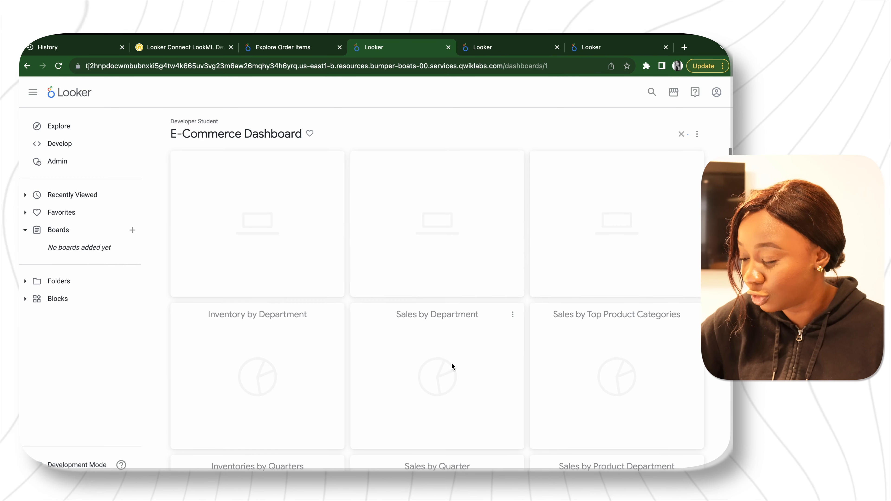
{"action": "scroll", "coordinate": [452, 363], "scroll_direction": "down", "scroll_amount": 10}
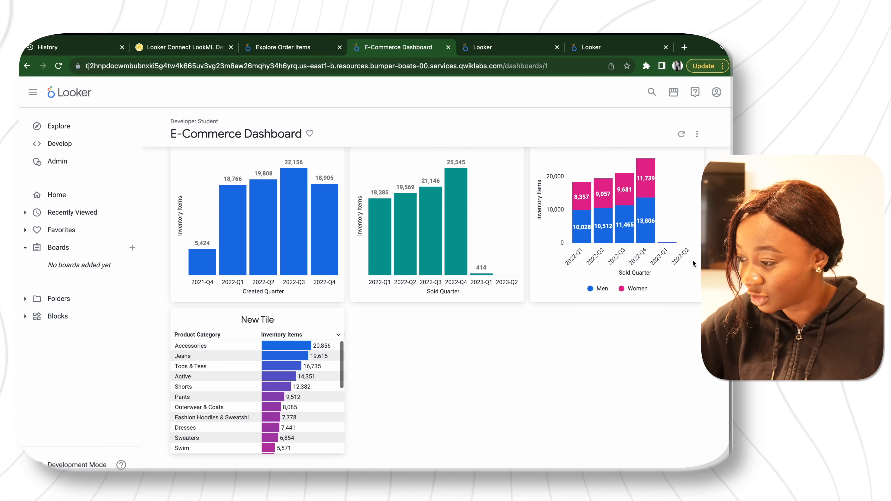
- Put the dashboard in edit mode and rename the New Tile table to List of Product Inventories
{"action": "left_click", "coordinate": [697, 135]}
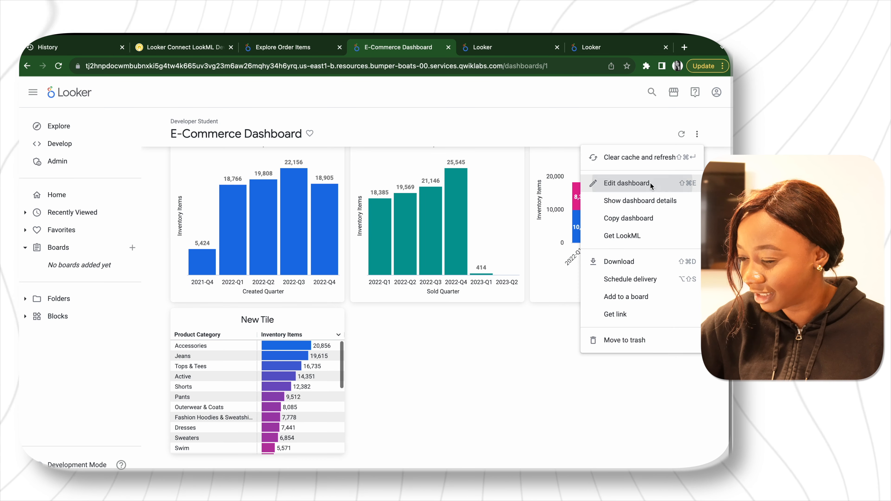
{"action": "left_click", "coordinate": [656, 95]}
{"action": "left_click_drag", "start_coordinate": [138, 320], "coordinate": [170, 320]}
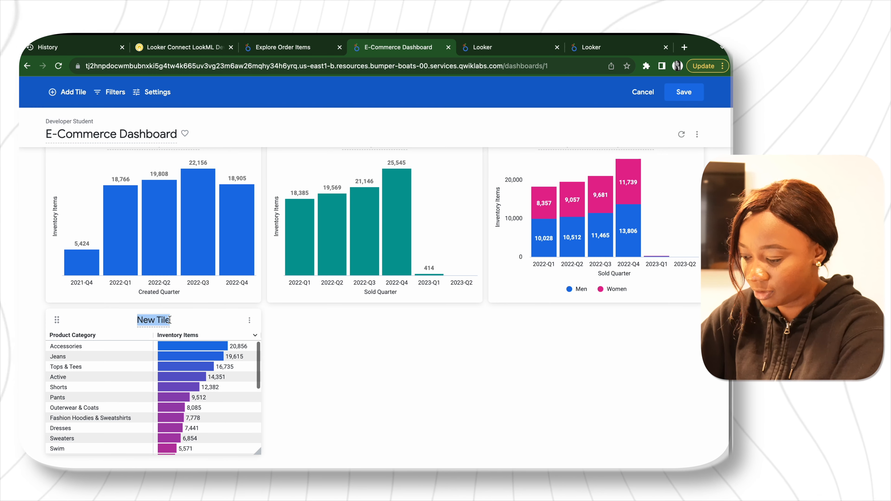
{"action": "type", "text": "List of PR"}
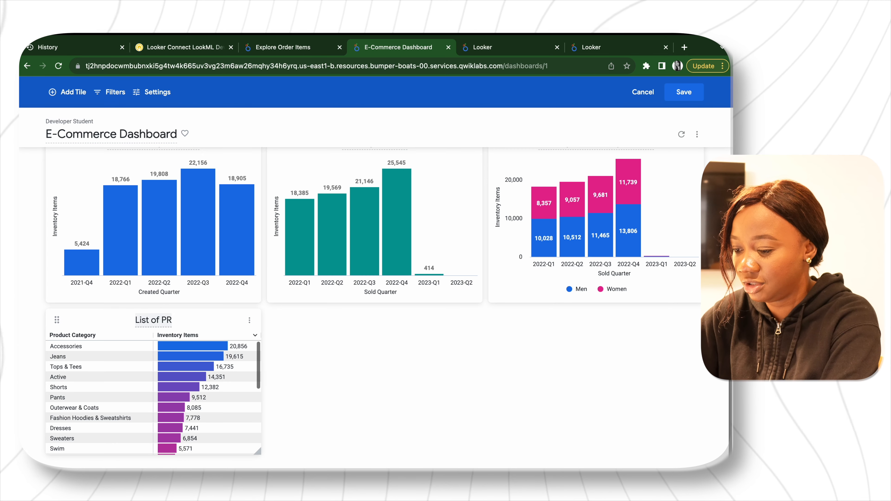
{"action": "key", "text": "BackSpace"}
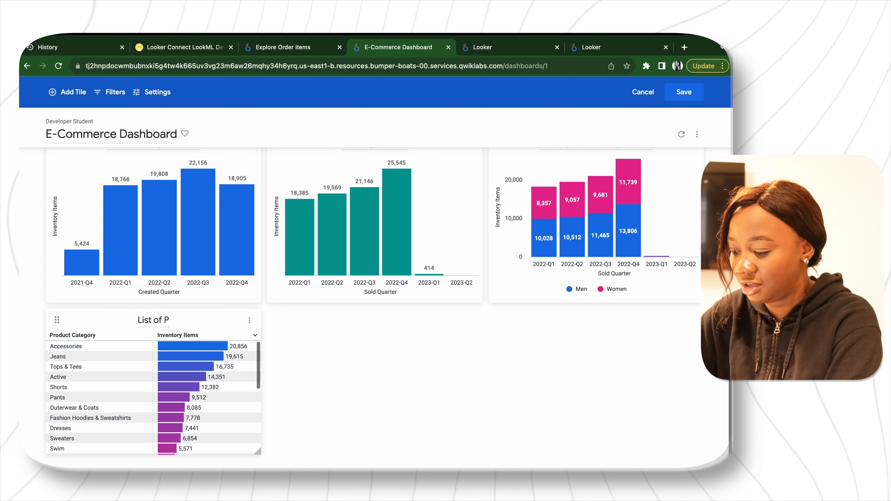
{"action": "type", "text": "roduct "}
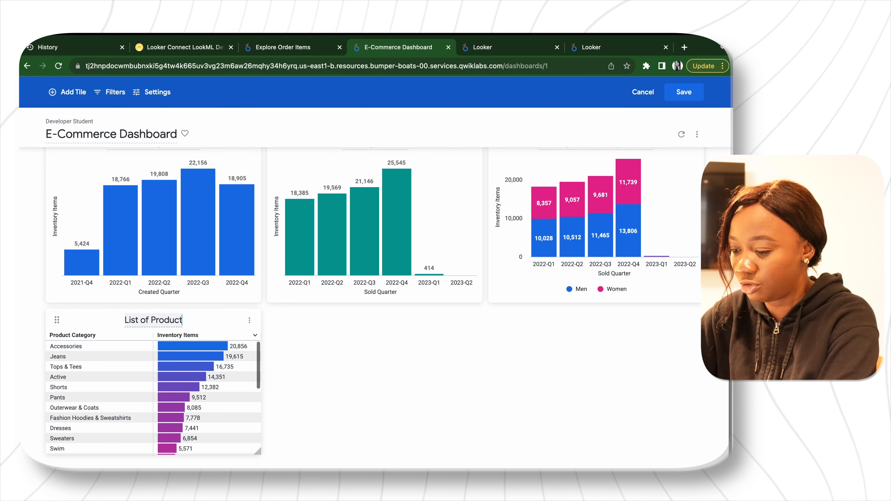
{"action": "type", "text": "Inve"}
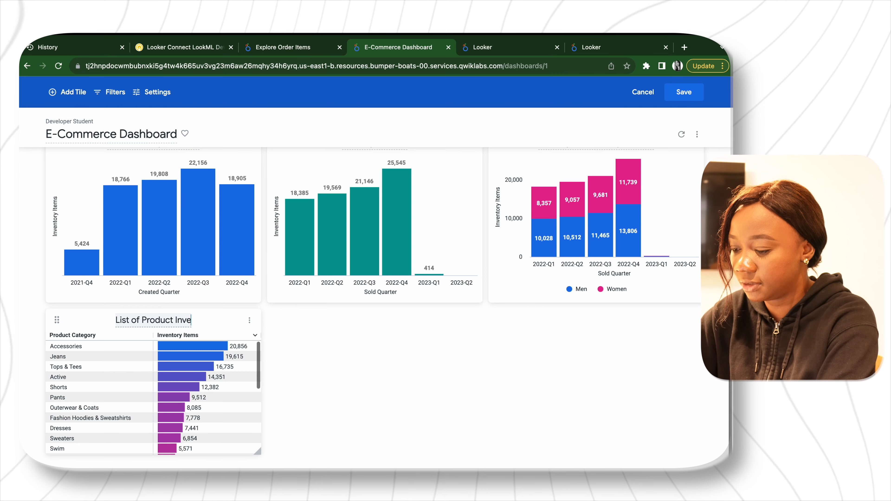
{"action": "type", "text": "ntories"}
{"action": "key", "text": "Return"}
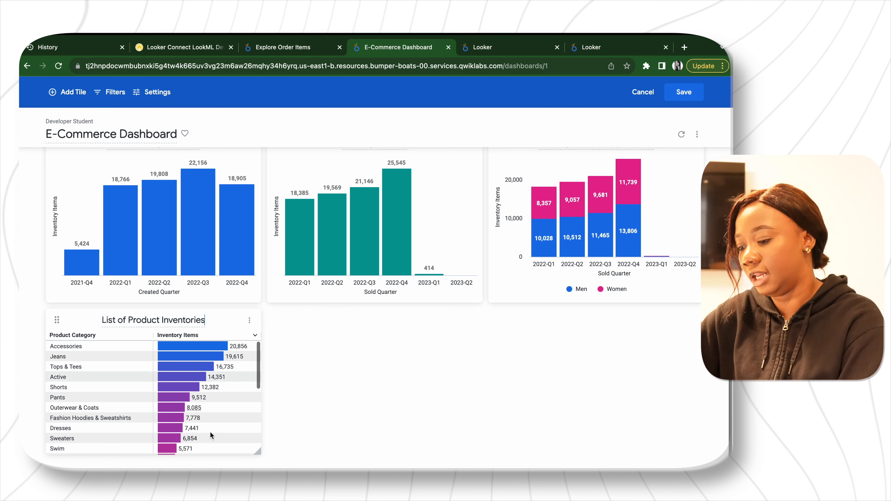
- Resize the List of Product Inventories tile to span the full dashboard width and be tall enough for every product category row
{"action": "left_click_drag", "start_coordinate": [257, 451], "coordinate": [699, 457]}
{"action": "mouse_move", "coordinate": [696, 452]}
{"action": "left_mouse_down"}
{"action": "mouse_move", "coordinate": [697, 429]}
{"action": "mouse_move", "coordinate": [696, 467]}
{"action": "left_mouse_up"}
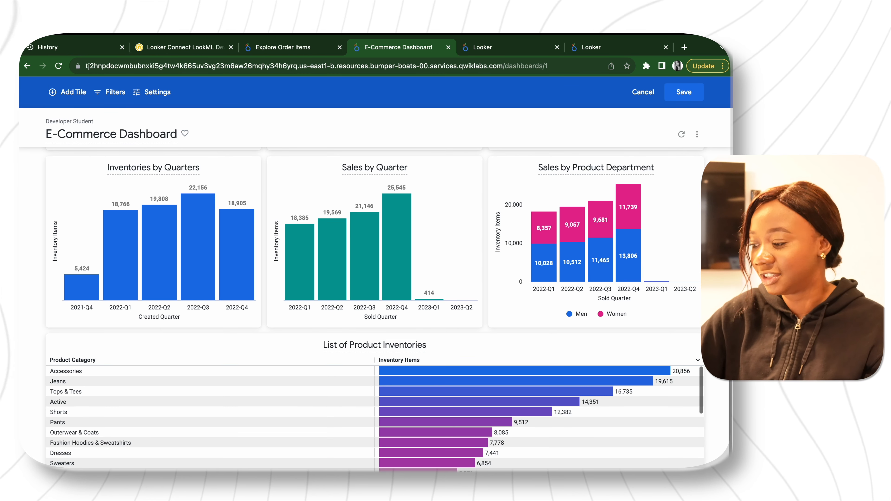
{"action": "scroll", "coordinate": [698, 455], "scroll_direction": "down", "scroll_amount": 1}
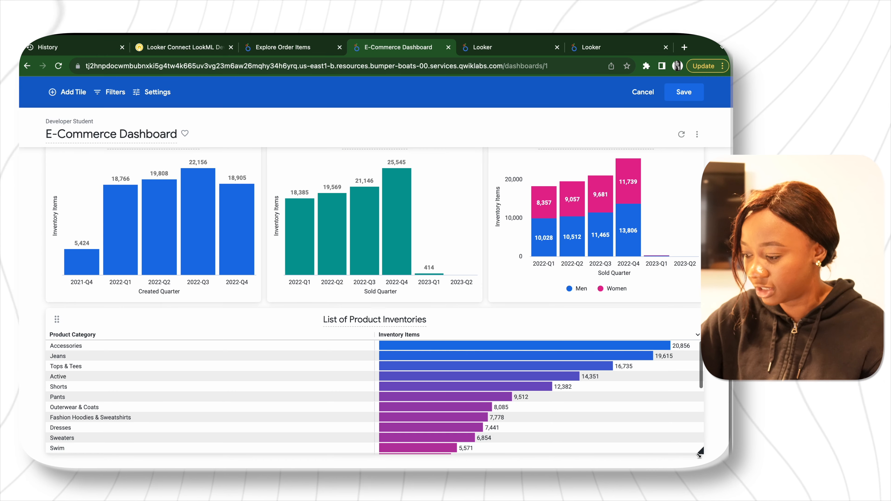
{"action": "mouse_move", "coordinate": [698, 455]}
{"action": "left_mouse_down"}
{"action": "mouse_move", "coordinate": [697, 468]}
{"action": "mouse_move", "coordinate": [701, 443]}
{"action": "mouse_move", "coordinate": [707, 463]}
{"action": "mouse_move", "coordinate": [703, 425]}
{"action": "mouse_move", "coordinate": [704, 471]}
{"action": "left_mouse_up"}
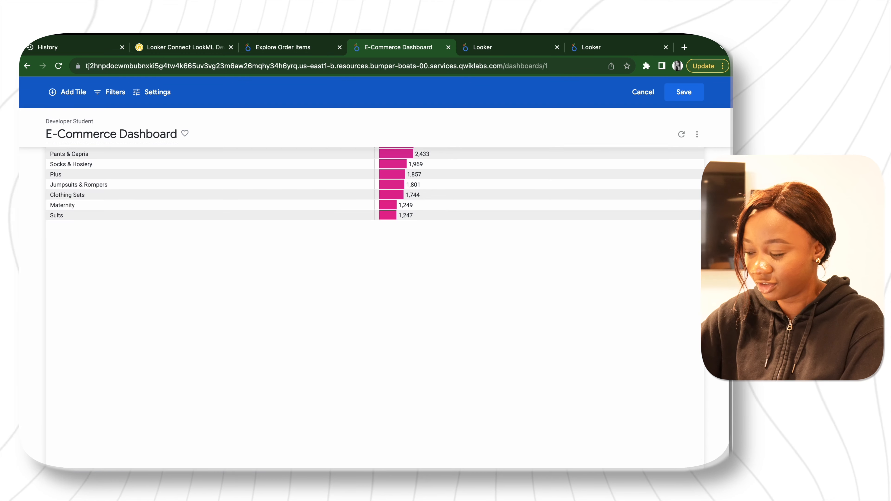
{"action": "mouse_move", "coordinate": [704, 454]}
{"action": "left_mouse_down"}
{"action": "mouse_move", "coordinate": [706, 393]}
{"action": "mouse_move", "coordinate": [703, 479]}
{"action": "mouse_move", "coordinate": [710, 444]}
{"action": "left_mouse_up"}
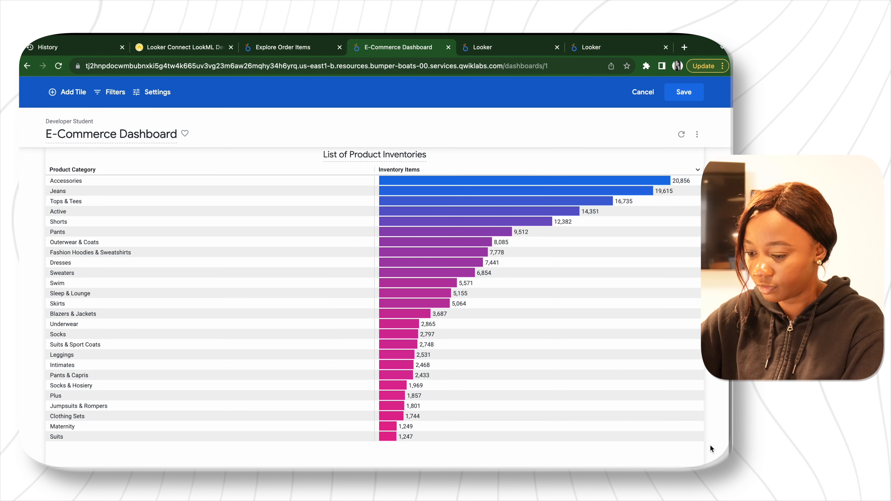
- Save the E-Commerce Dashboard edits and look over its record counts, department charts and quarterly charts
{"action": "scroll", "coordinate": [714, 424], "scroll_direction": "up", "scroll_amount": 3}
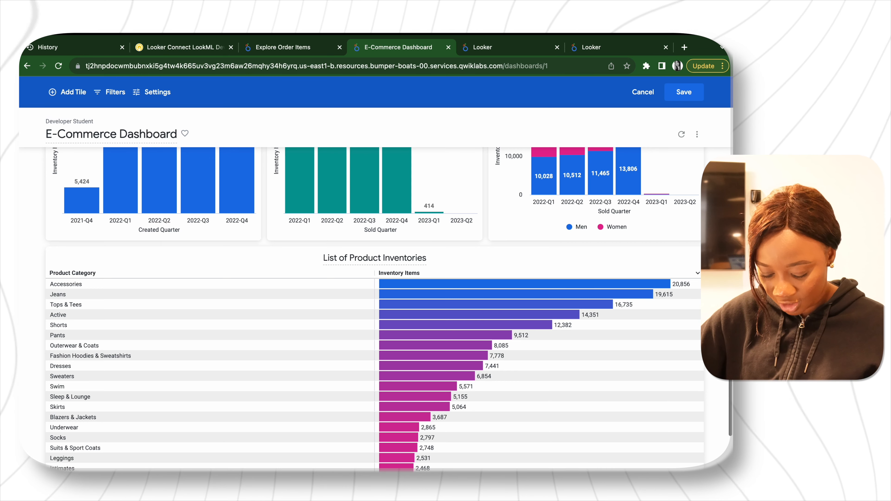
{"action": "left_click", "coordinate": [673, 94]}
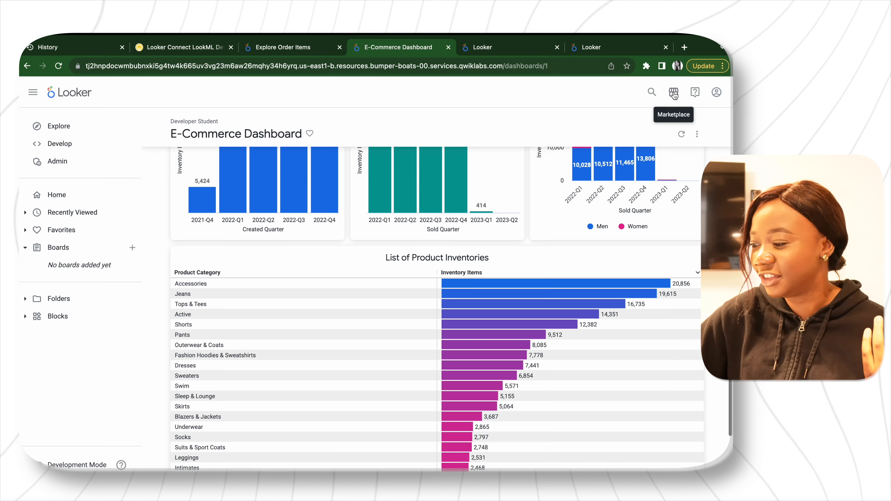
{"action": "scroll", "coordinate": [653, 217], "scroll_direction": "up", "scroll_amount": 6}
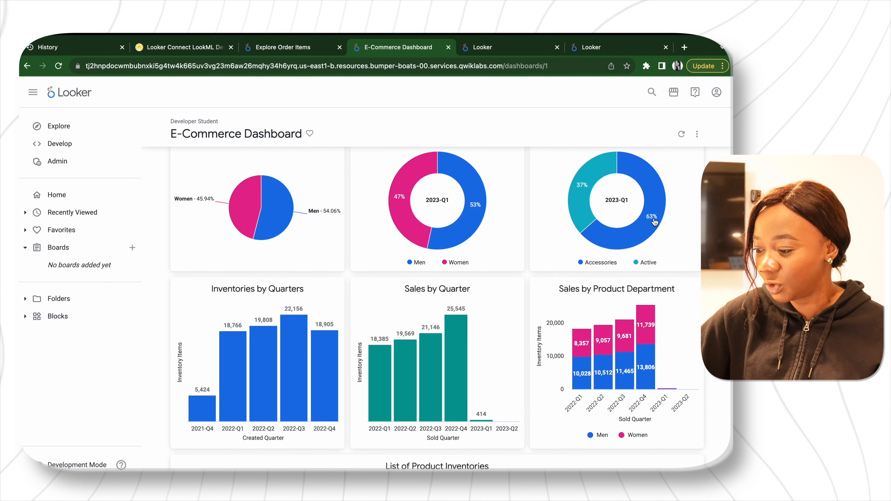
{"action": "scroll", "coordinate": [654, 221], "scroll_direction": "up", "scroll_amount": 5}
{"action": "scroll", "coordinate": [653, 219], "scroll_direction": "up", "scroll_amount": 1}
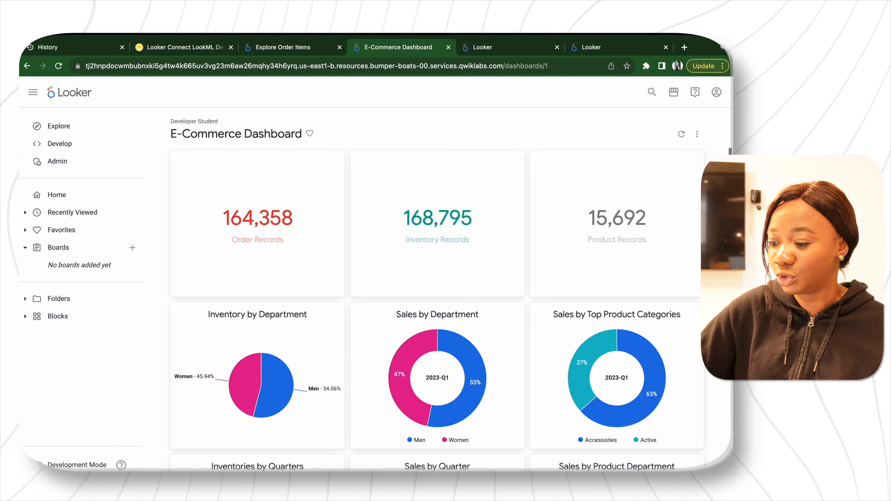
{"action": "scroll", "coordinate": [437, 298], "scroll_direction": "down", "scroll_amount": 5}
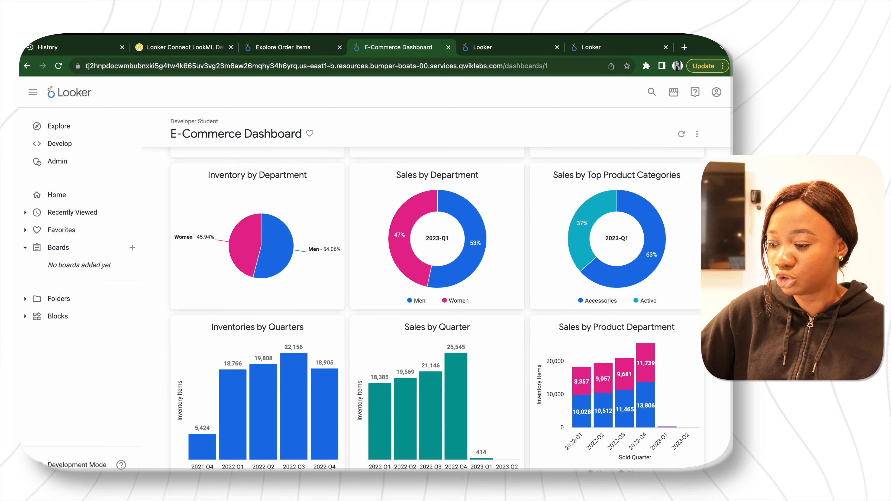
{"action": "scroll", "coordinate": [437, 298], "scroll_direction": "up", "scroll_amount": 5}
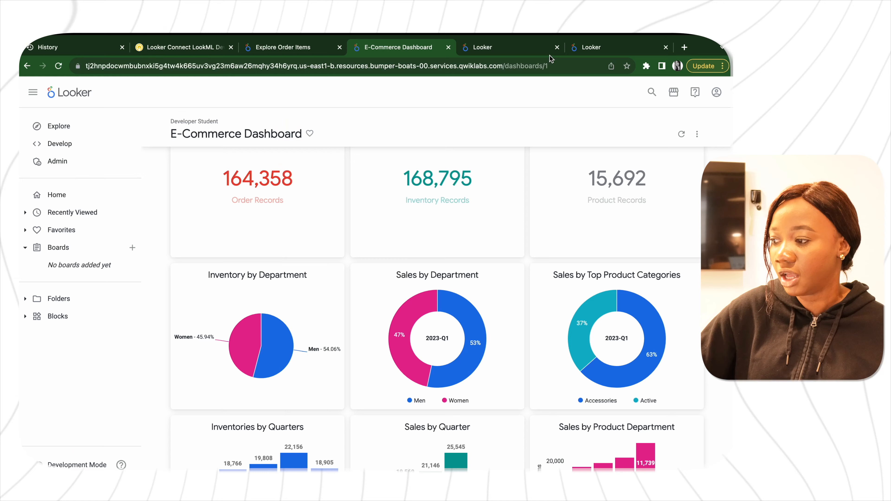
- In the browser tab showing the distribution_centers view, search the web for google looker community and open the Looker Community site
{"action": "left_click", "coordinate": [601, 47]}
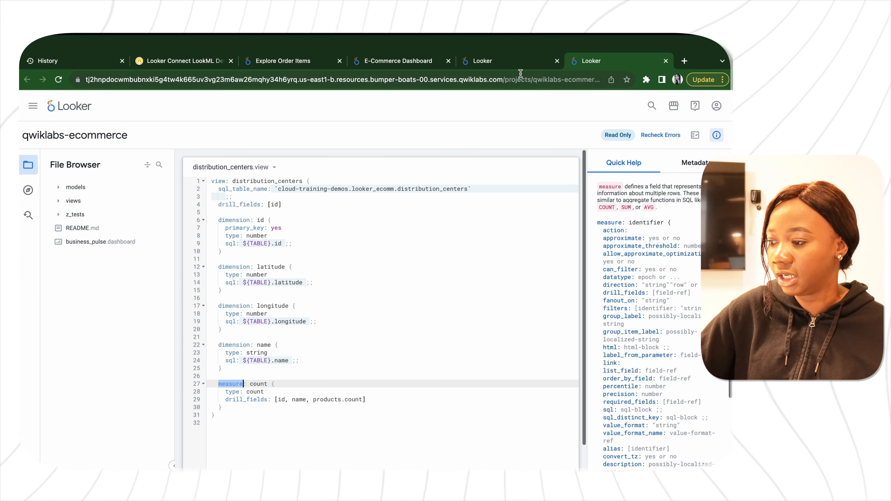
{"action": "left_click", "coordinate": [518, 64]}
{"action": "type", "text": "google "}
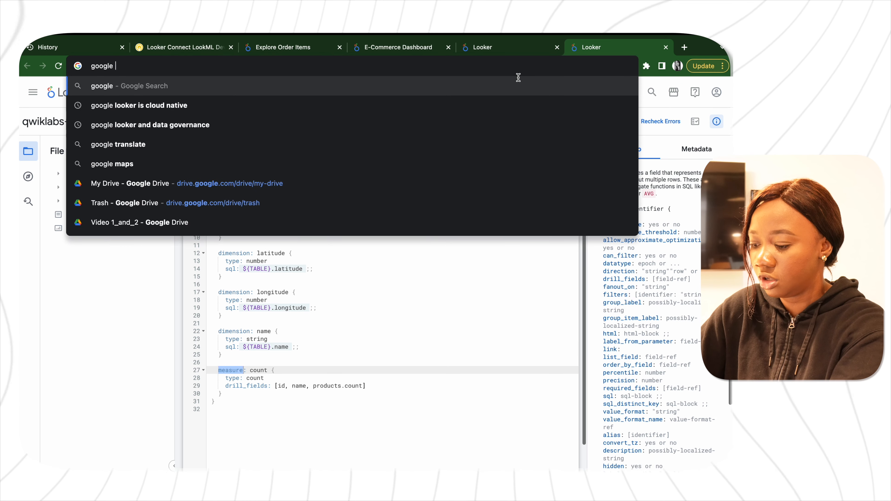
{"action": "type", "text": "looker comm"}
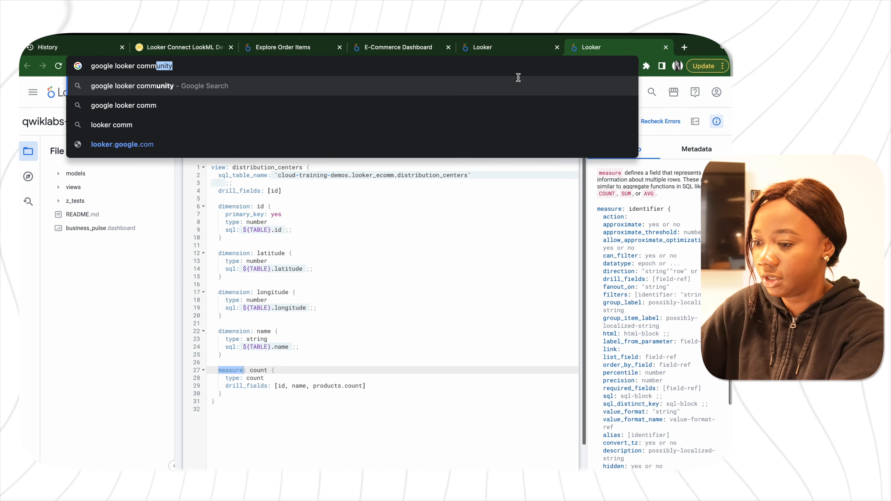
{"action": "key", "text": "Return"}
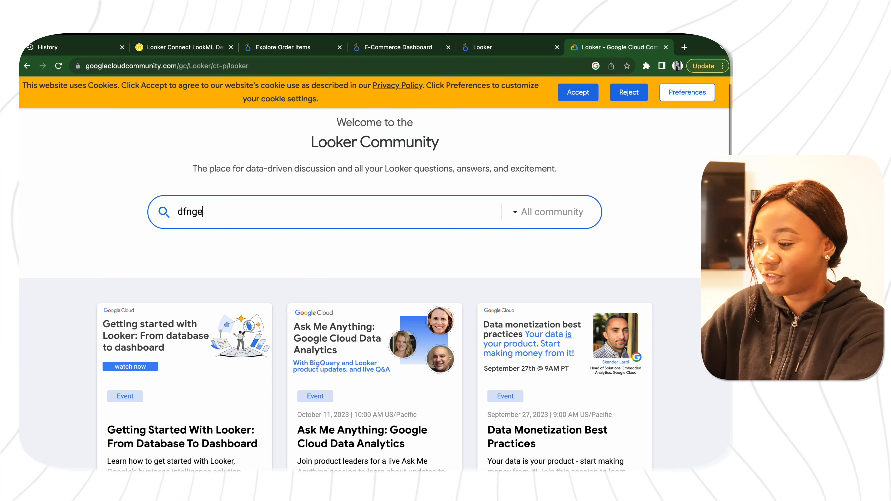
- Search the Looker Community for measures and look through the matching posts
{"action": "type", "text": "easures"}
{"action": "key", "text": "Return"}
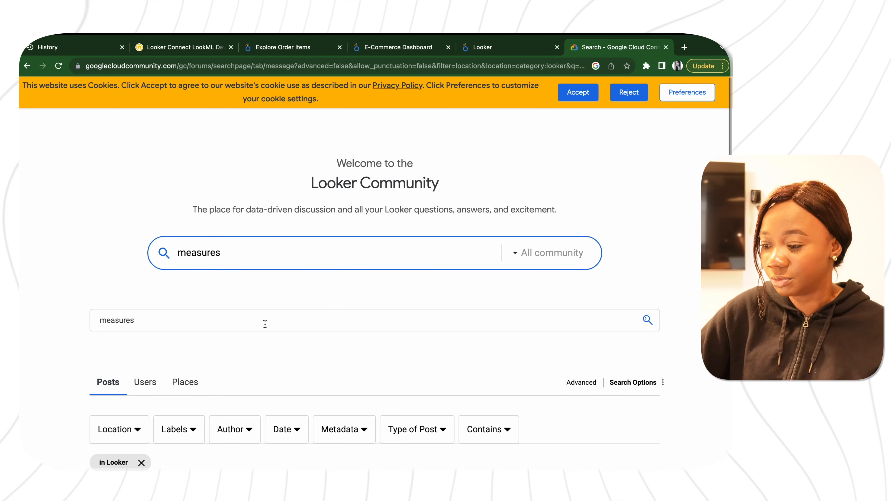
{"action": "scroll", "coordinate": [244, 365], "scroll_direction": "down", "scroll_amount": 8}
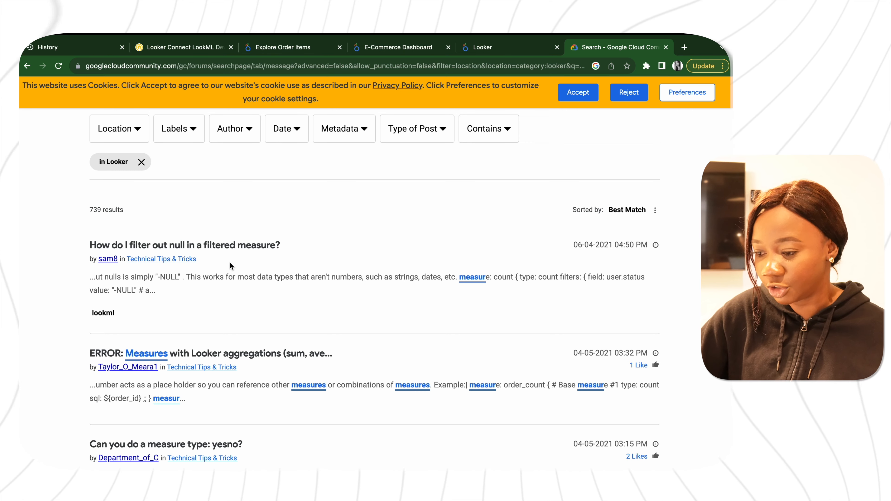
{"action": "scroll", "coordinate": [230, 264], "scroll_direction": "up", "scroll_amount": 6}
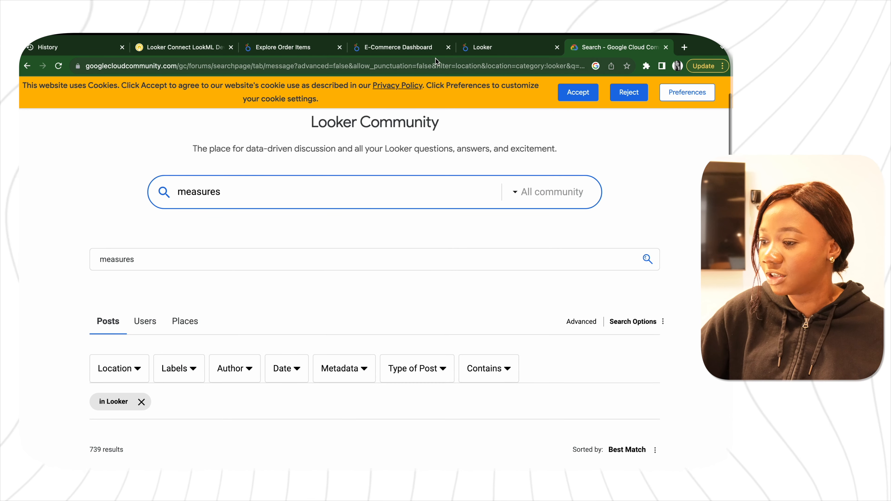
- Return to the E-Commerce Dashboard and view its tiles
{"action": "left_click", "coordinate": [379, 48]}
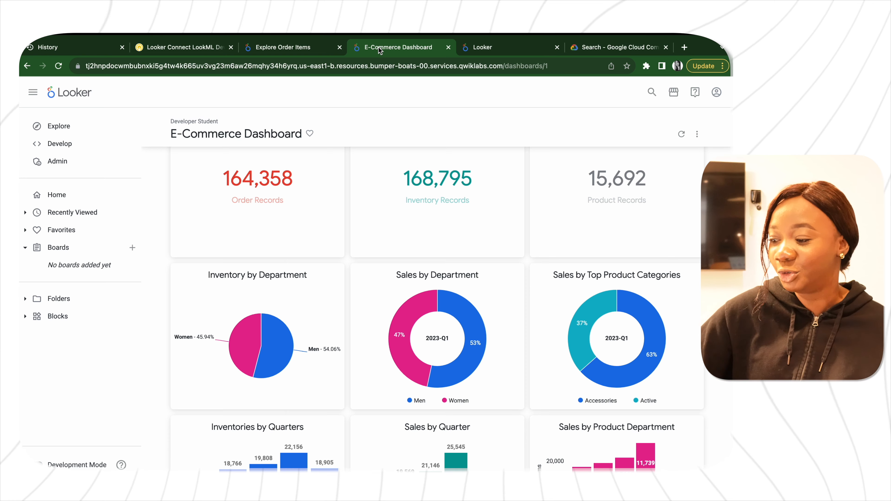
{"action": "scroll", "coordinate": [377, 198], "scroll_direction": "down", "scroll_amount": 2}
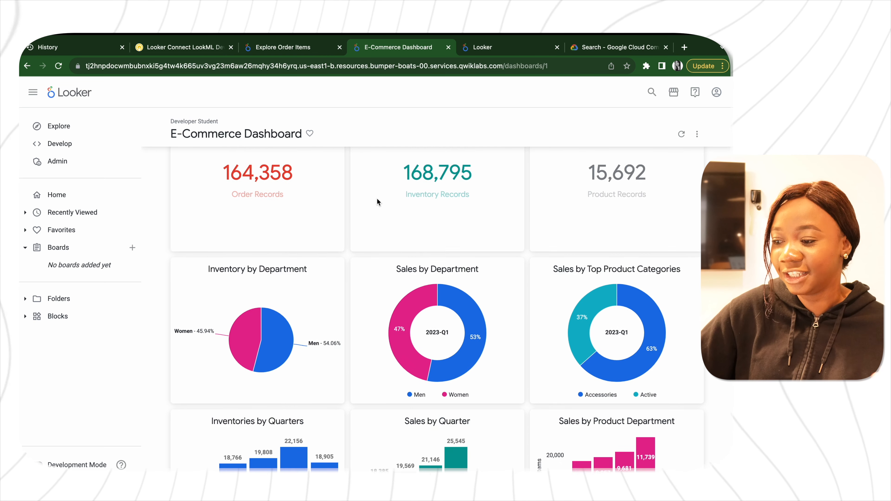